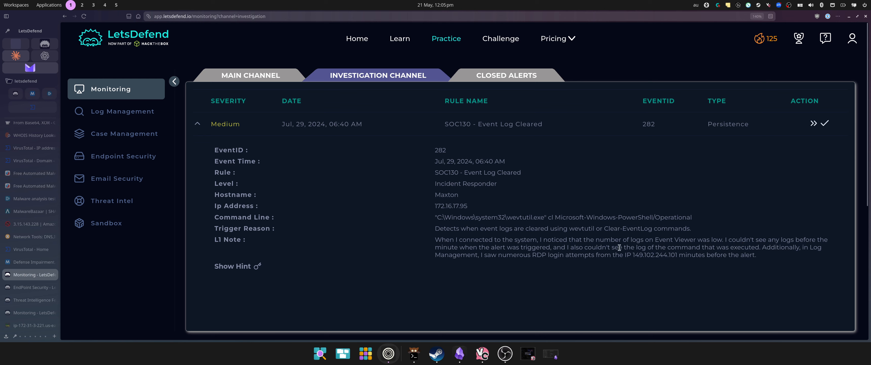
Step: Copy the host IP address 172.16.17.95 from the alert and open the matching endpoint record in Endpoint Security
{"action": "triple_click", "coordinate": [460, 205]}
{"action": "key", "text": "ctrl+c"}
{"action": "left_click", "coordinate": [27, 287]}
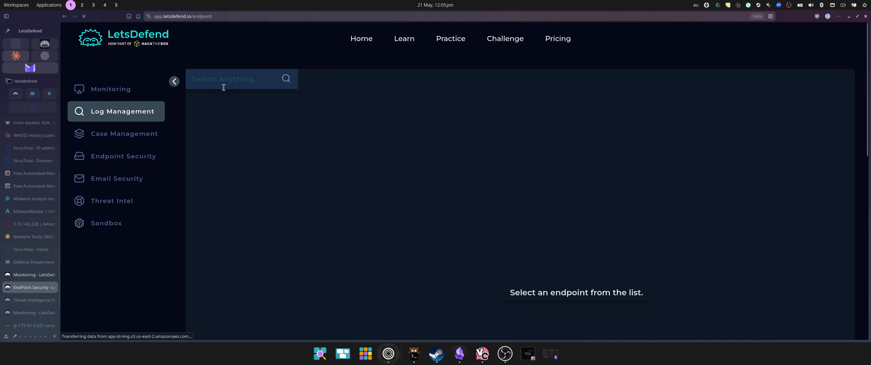
{"action": "left_click", "coordinate": [223, 88]}
{"action": "key", "text": "ctrl+v"}
{"action": "key", "text": "ctrl+a"}
{"action": "key", "text": "BackSpace"}
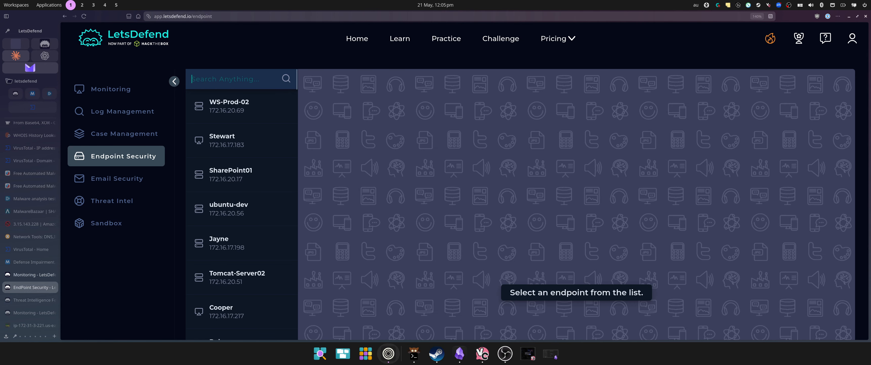
{"action": "key", "text": "ctrl+v"}
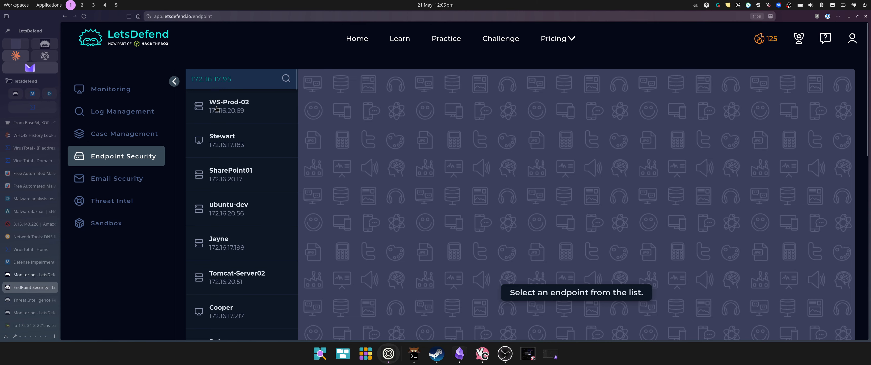
{"action": "left_click", "coordinate": [230, 106]}
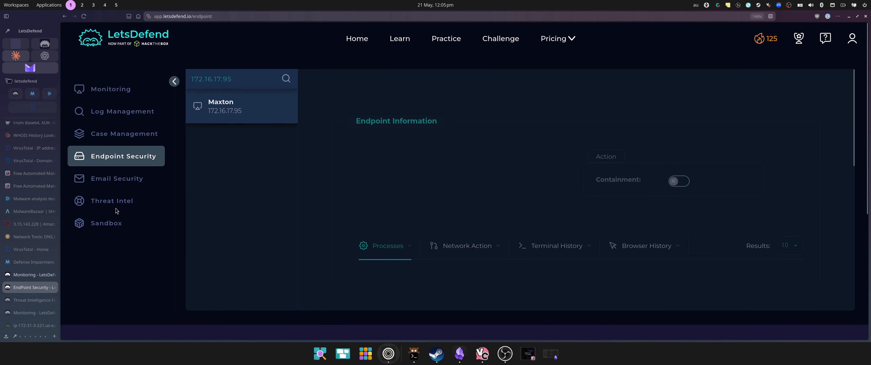
Step: Open Log Management in the Basic view and filter the logs by 172.16.17.95
{"action": "left_click", "coordinate": [30, 300]}
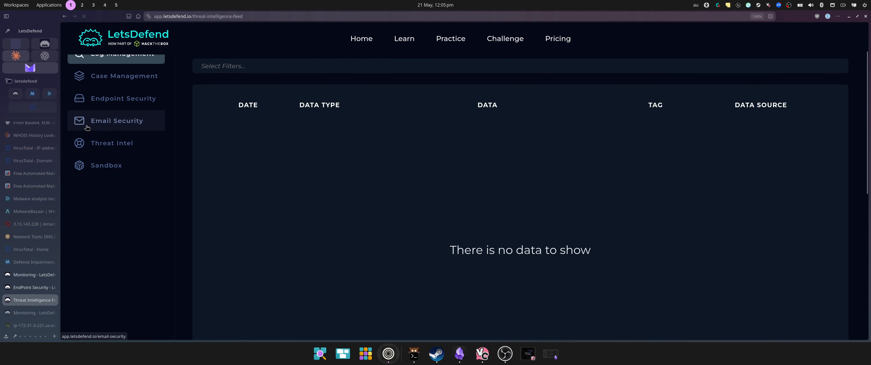
{"action": "left_click", "coordinate": [106, 99]}
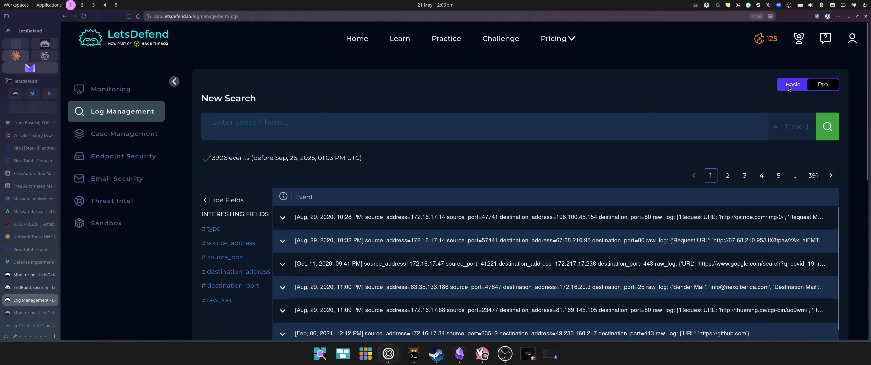
{"action": "left_click", "coordinate": [789, 85]}
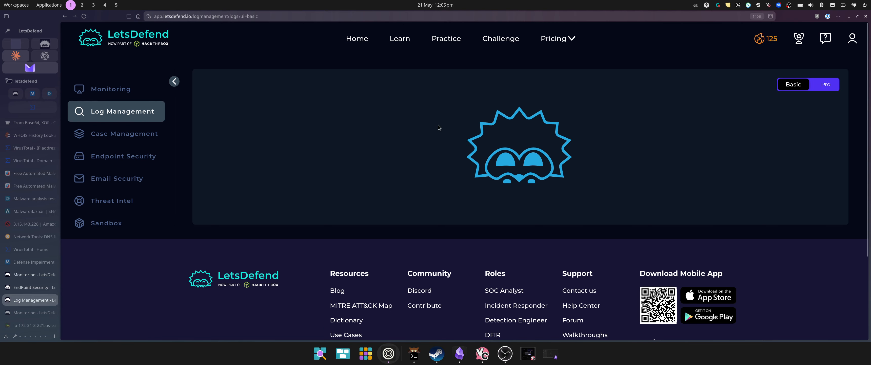
{"action": "left_click", "coordinate": [705, 99]}
{"action": "key", "text": "ctrl+v"}
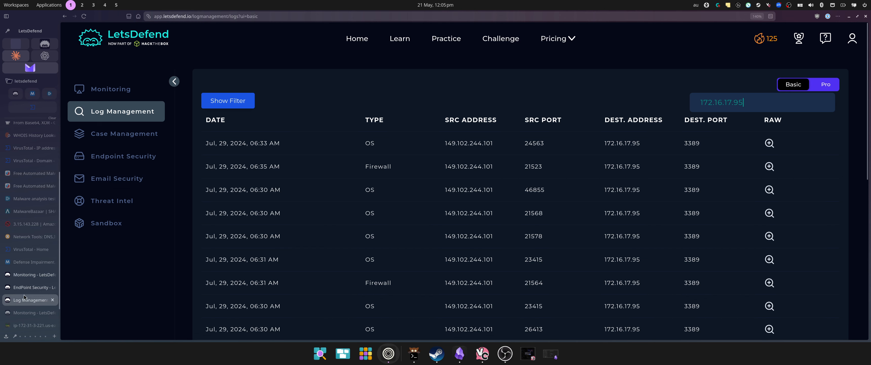
Step: Try to start the remote access lab for the 172.16.17.95 endpoint, completing the human check by choosing all the clocks
{"action": "left_click", "coordinate": [20, 287]}
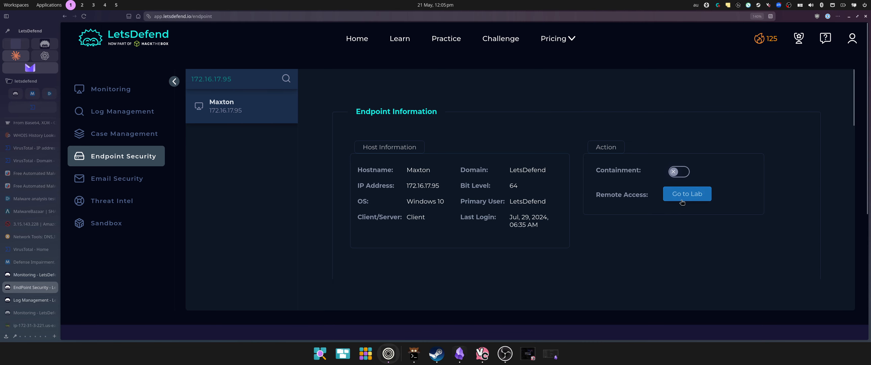
{"action": "scroll", "coordinate": [632, 218], "scroll_direction": "down", "scroll_amount": 10}
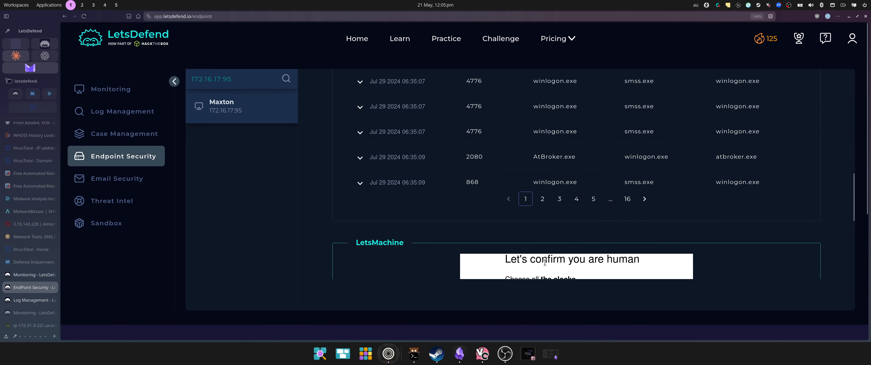
{"action": "scroll", "coordinate": [541, 246], "scroll_direction": "down", "scroll_amount": 5}
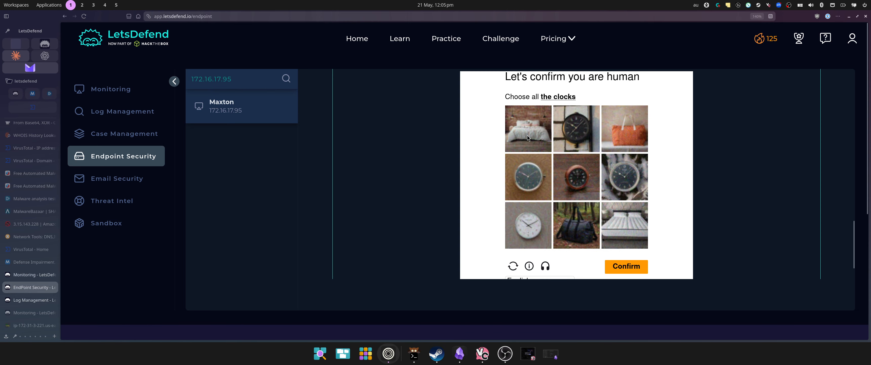
{"action": "left_click", "coordinate": [566, 139]}
{"action": "left_click", "coordinate": [527, 177]}
{"action": "left_click", "coordinate": [571, 174]}
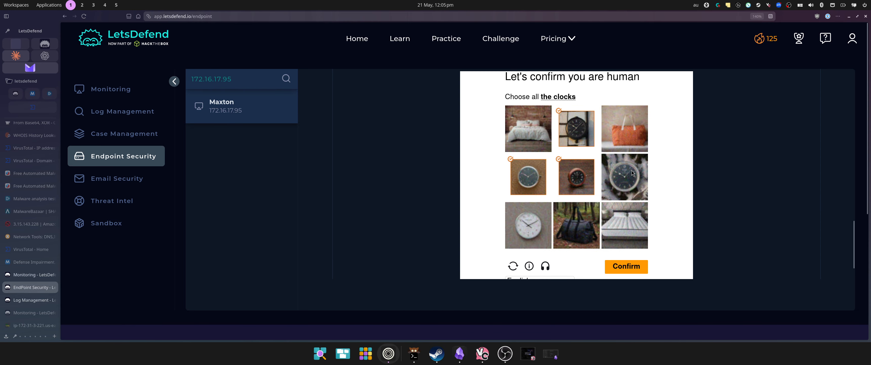
{"action": "left_click", "coordinate": [624, 176]}
{"action": "left_click", "coordinate": [527, 225]}
{"action": "left_click", "coordinate": [626, 266]}
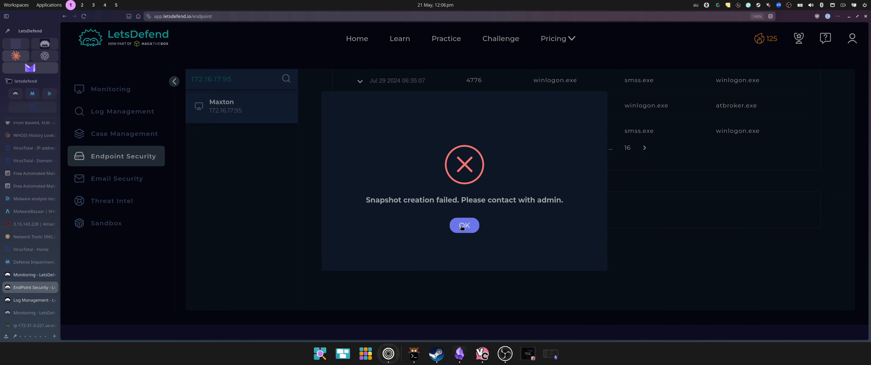
Step: Dismiss the error and retry the endpoint's lab connection, completing the human check by choosing all the bags
{"action": "left_click", "coordinate": [462, 226]}
{"action": "left_click", "coordinate": [567, 214]}
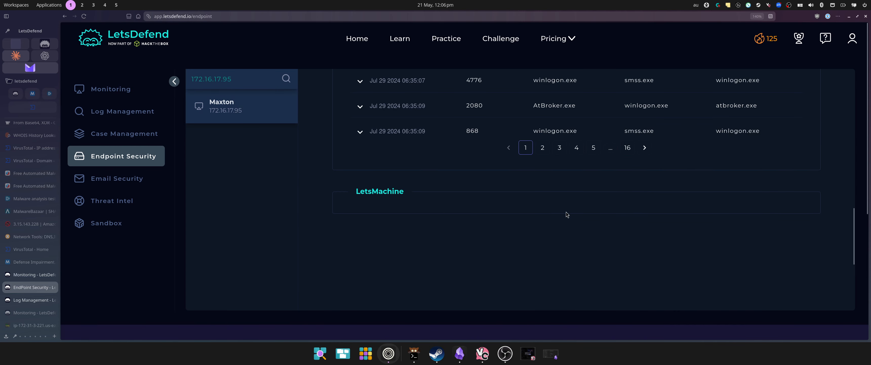
{"action": "scroll", "coordinate": [555, 240], "scroll_direction": "down", "scroll_amount": 3}
{"action": "left_click", "coordinate": [517, 172]}
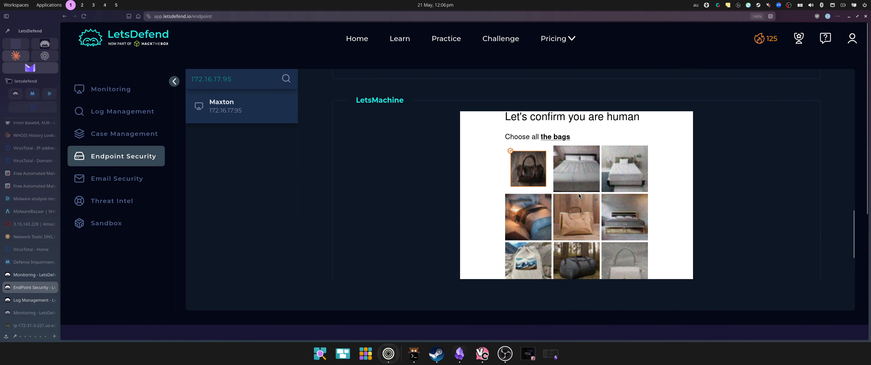
{"action": "left_click", "coordinate": [569, 221]}
{"action": "scroll", "coordinate": [556, 262], "scroll_direction": "down", "scroll_amount": 2}
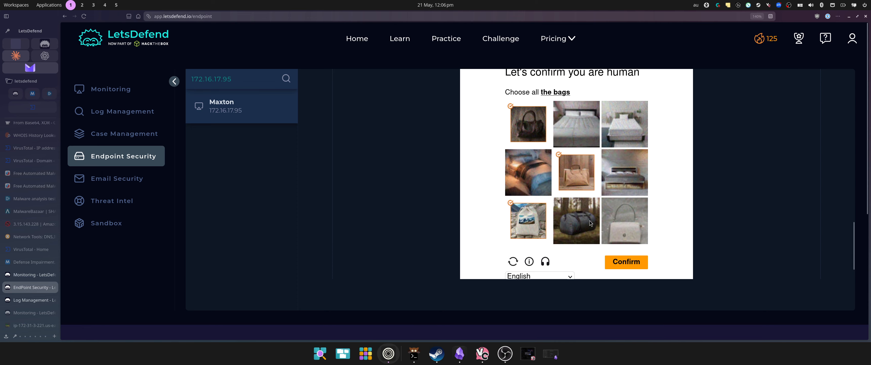
{"action": "left_click", "coordinate": [620, 222]}
{"action": "left_click", "coordinate": [593, 242]}
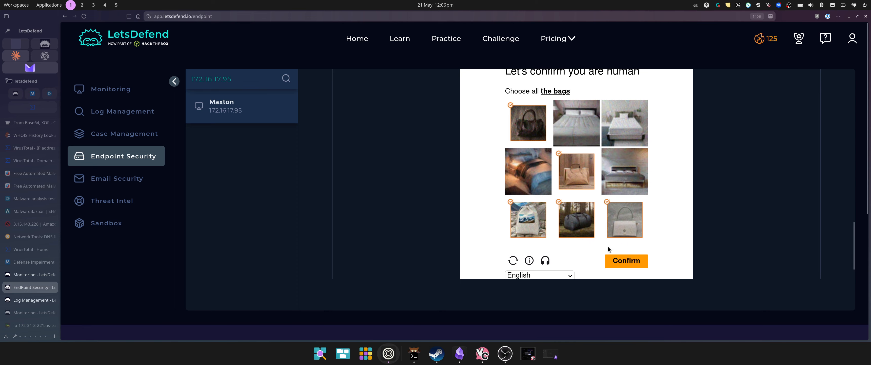
{"action": "left_click", "coordinate": [621, 260]}
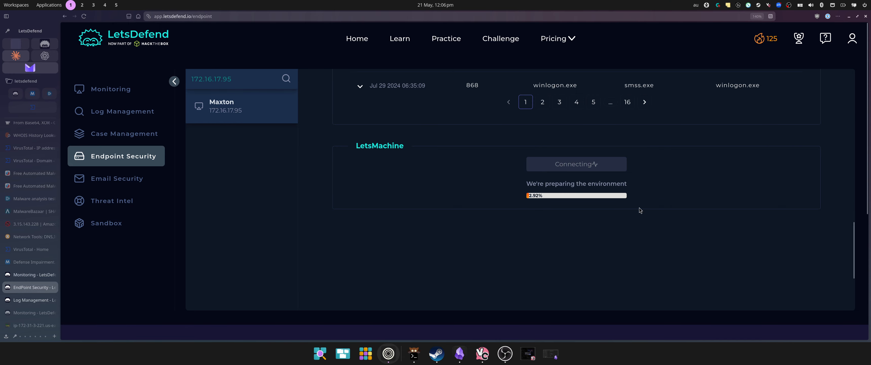
{"action": "scroll", "coordinate": [662, 172], "scroll_direction": "up", "scroll_amount": 3}
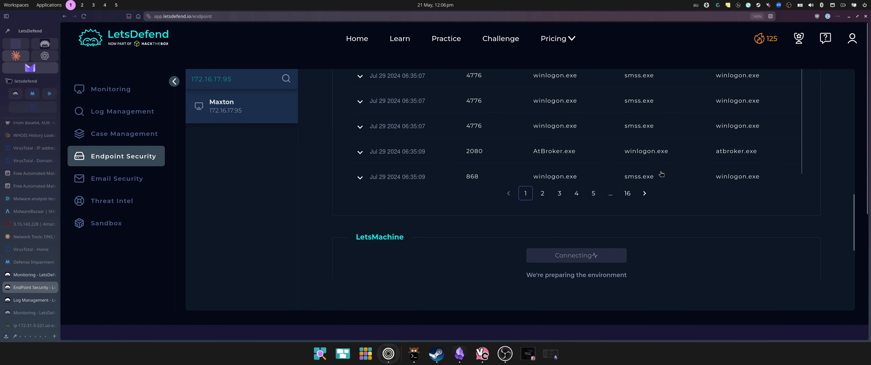
{"action": "scroll", "coordinate": [661, 176], "scroll_direction": "down", "scroll_amount": 3}
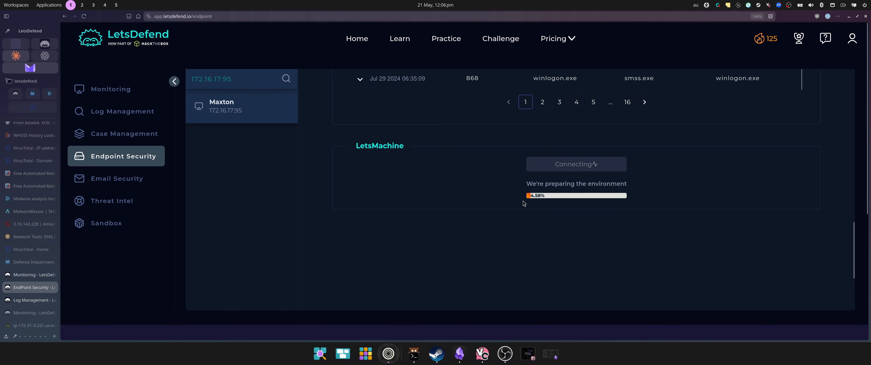
Step: Copy the RDP source IP 149.102.244.101 from the alert's L1 note and check its reputation on AbuseIPDB
{"action": "left_click", "coordinate": [30, 275]}
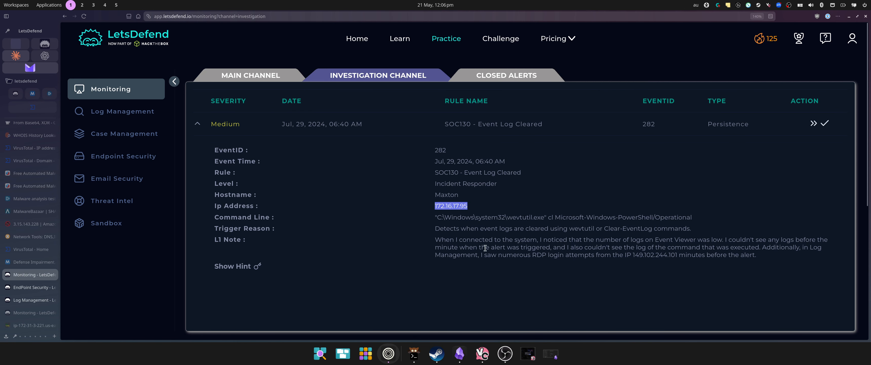
{"action": "left_click_drag", "start_coordinate": [678, 254], "coordinate": [634, 256]}
{"action": "key", "text": "ctrl+c"}
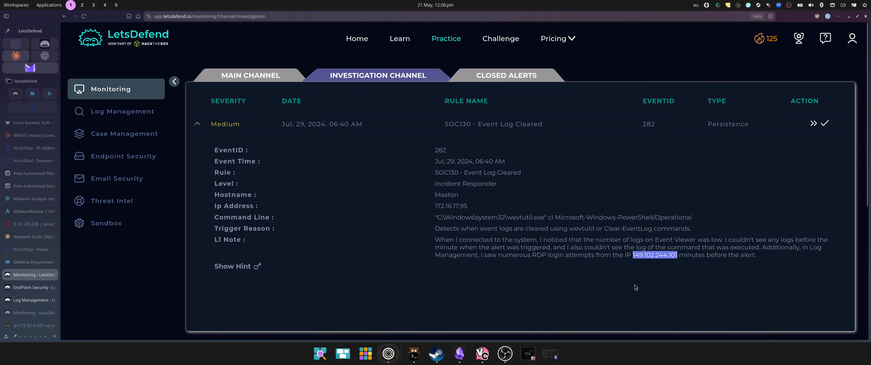
{"action": "left_click", "coordinate": [24, 225]}
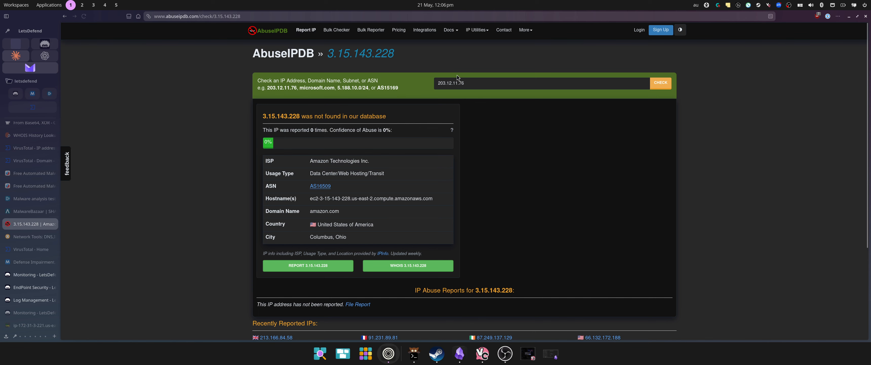
{"action": "left_click", "coordinate": [453, 83]}
{"action": "key", "text": "ctrl+v"}
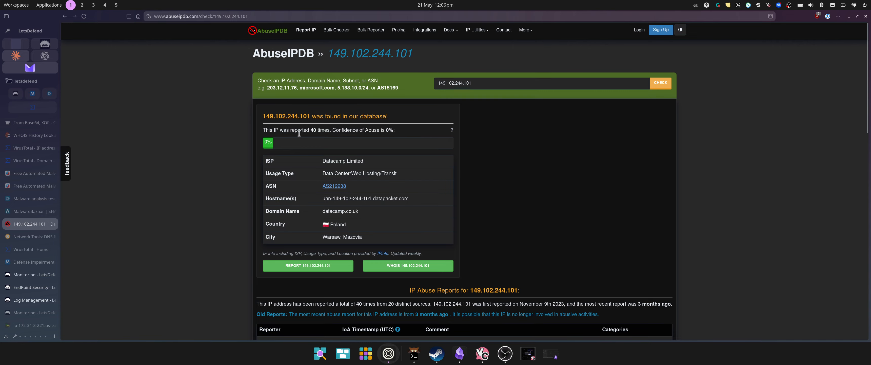
Step: Examine the first two pages of abuse reports for 149.102.244.101, comparing their dates and categories with the alert
{"action": "left_click", "coordinate": [23, 274]}
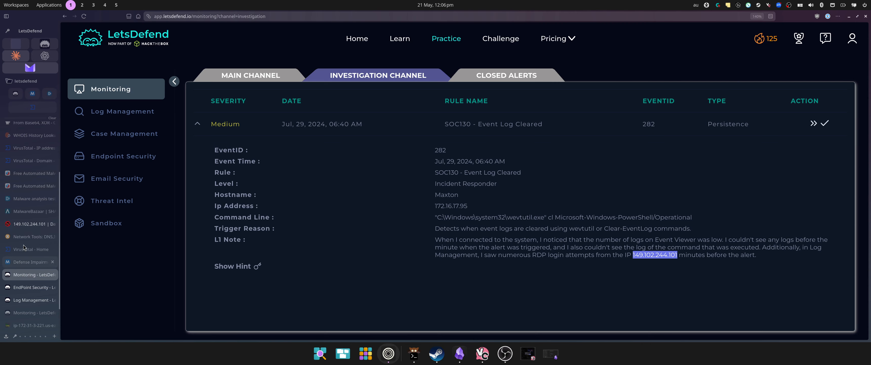
{"action": "left_click", "coordinate": [23, 224]}
{"action": "scroll", "coordinate": [372, 230], "scroll_direction": "down", "scroll_amount": 5}
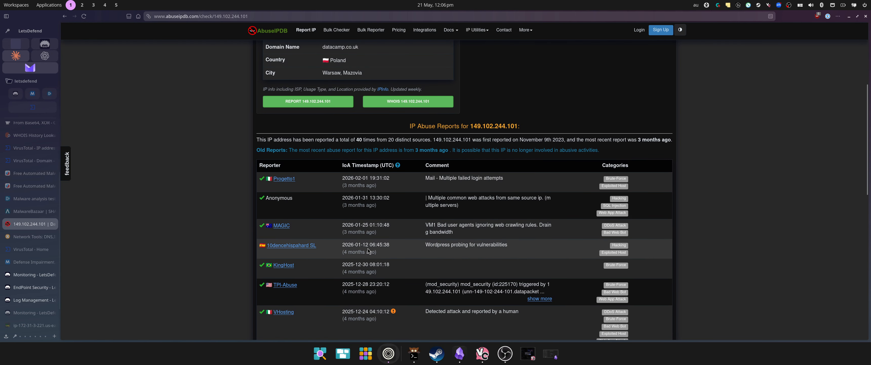
{"action": "scroll", "coordinate": [368, 251], "scroll_direction": "down", "scroll_amount": 5}
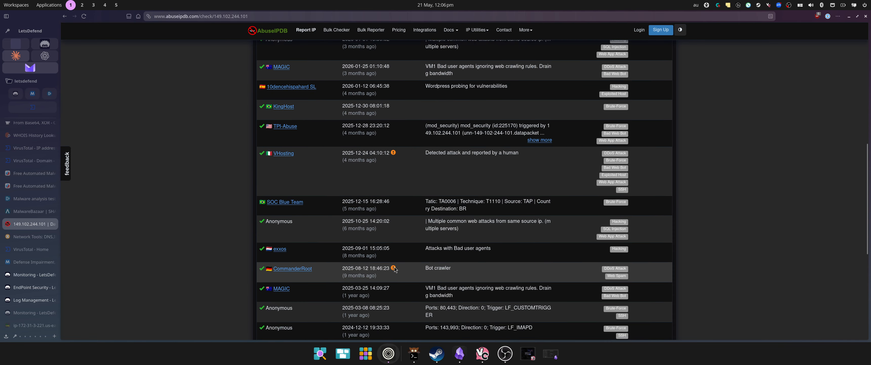
{"action": "scroll", "coordinate": [394, 267], "scroll_direction": "down", "scroll_amount": 3}
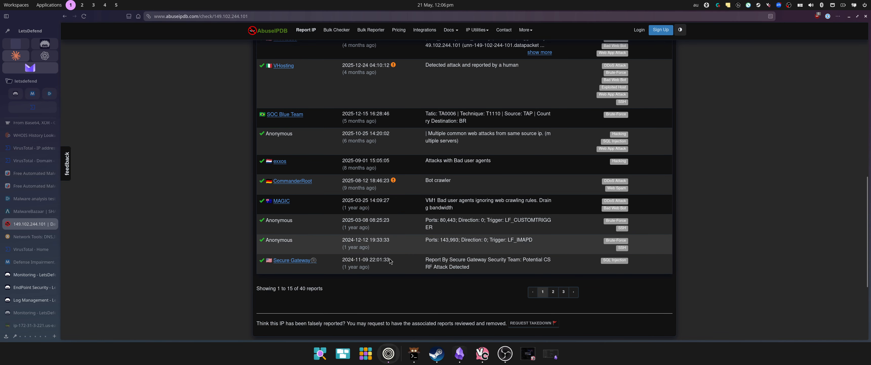
{"action": "left_click", "coordinate": [553, 293]}
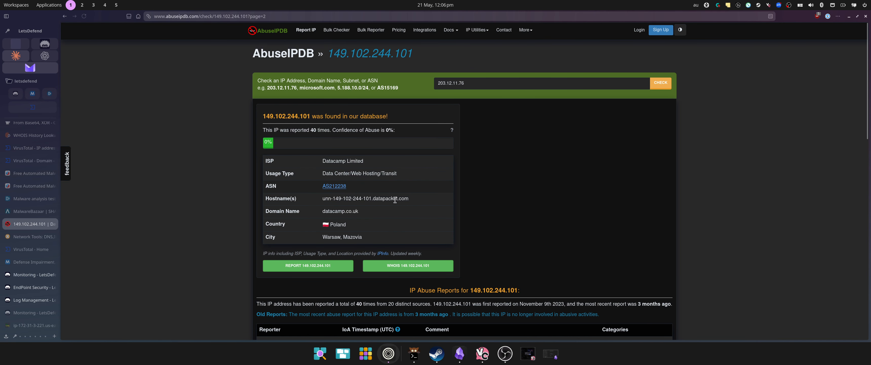
{"action": "scroll", "coordinate": [395, 199], "scroll_direction": "down", "scroll_amount": 8}
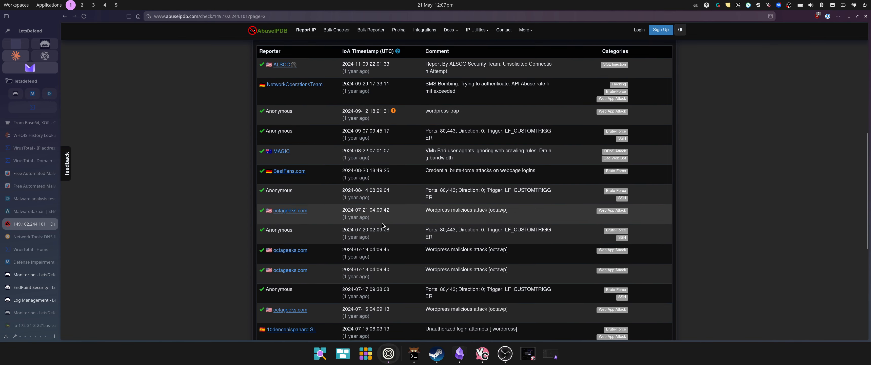
{"action": "scroll", "coordinate": [383, 225], "scroll_direction": "down", "scroll_amount": 3}
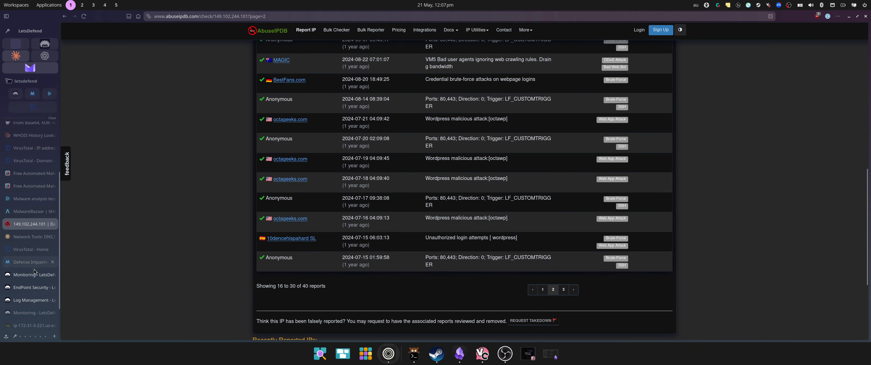
{"action": "left_click", "coordinate": [35, 273]}
{"action": "left_click", "coordinate": [31, 226]}
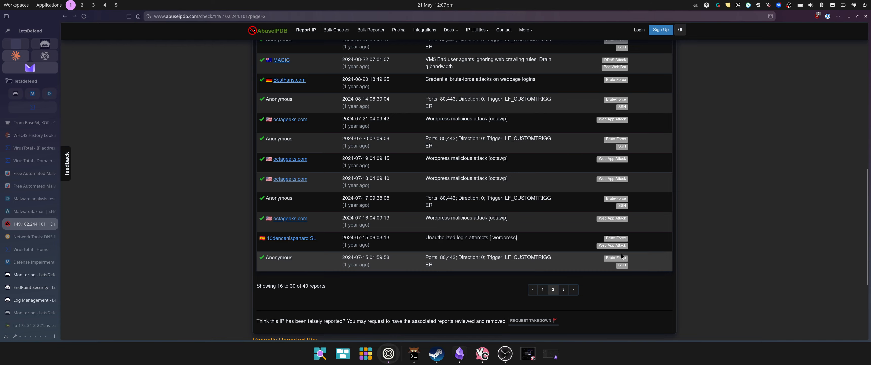
Step: Return to the Log Management results for 172.16.17.95 and read the raw log of the 06:33 AM OS entry
{"action": "left_click", "coordinate": [30, 280]}
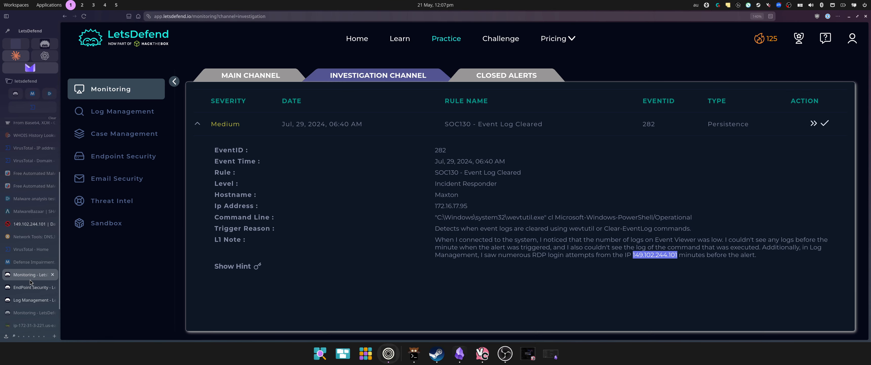
{"action": "left_click", "coordinate": [27, 287]}
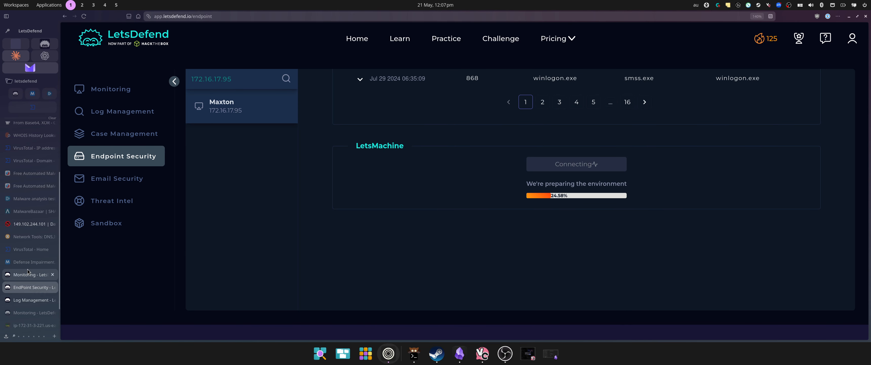
{"action": "left_click", "coordinate": [31, 295]}
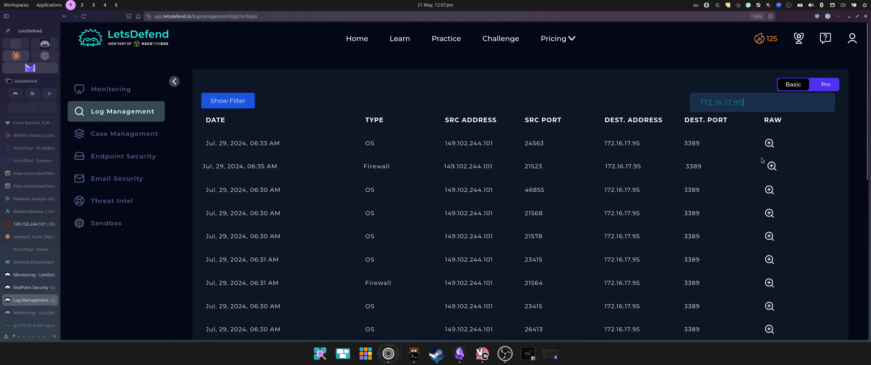
{"action": "left_click", "coordinate": [769, 144]}
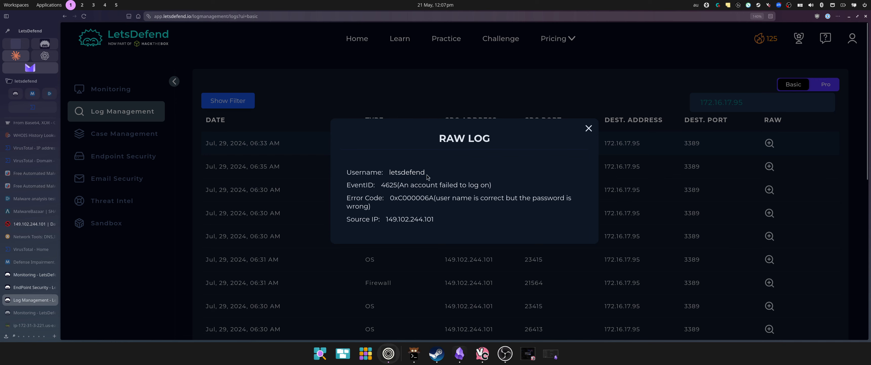
{"action": "left_click", "coordinate": [802, 169]}
Step: Read the raw logs of the second to fifth entries on the first results page, source ports 21523 to 21578
{"action": "left_click", "coordinate": [771, 169]}
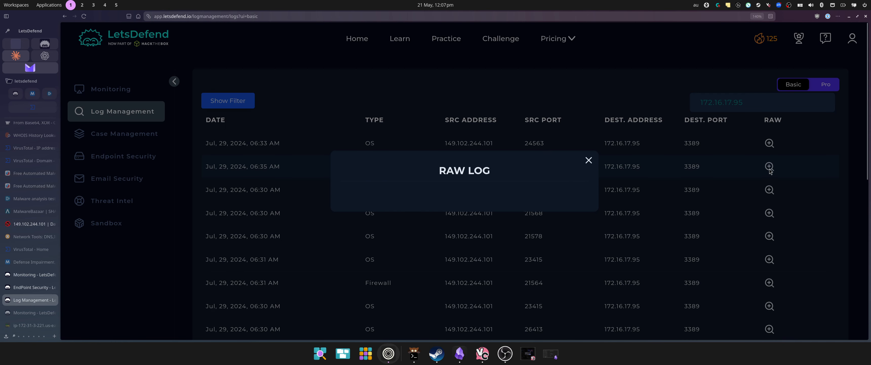
{"action": "left_click", "coordinate": [788, 165]}
{"action": "left_click", "coordinate": [771, 190]}
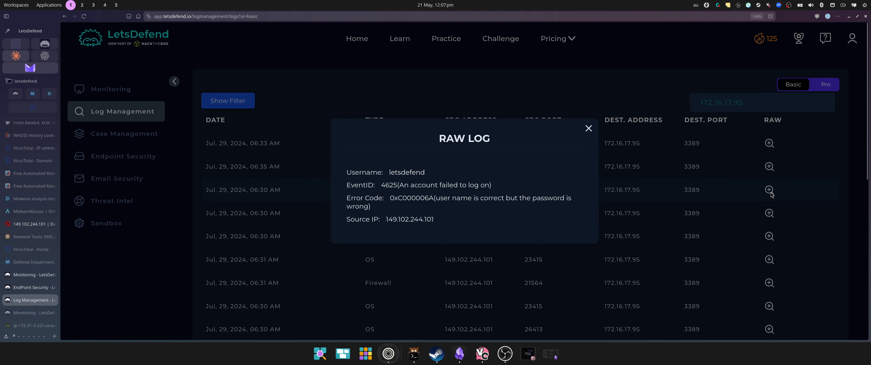
{"action": "left_click", "coordinate": [771, 195]}
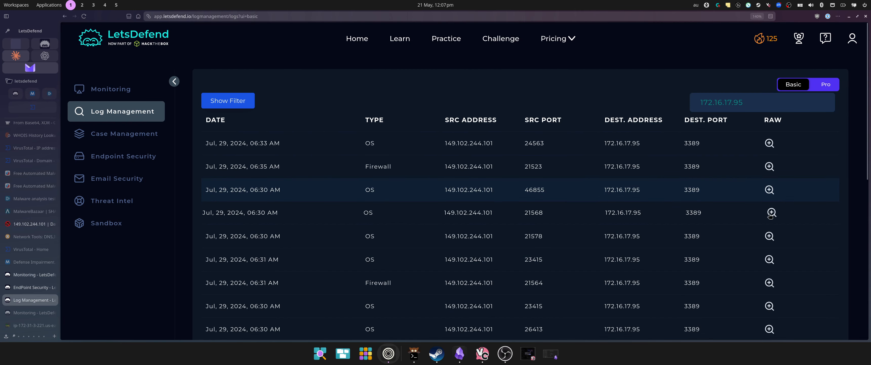
{"action": "left_click", "coordinate": [771, 220]}
{"action": "left_click", "coordinate": [798, 216]}
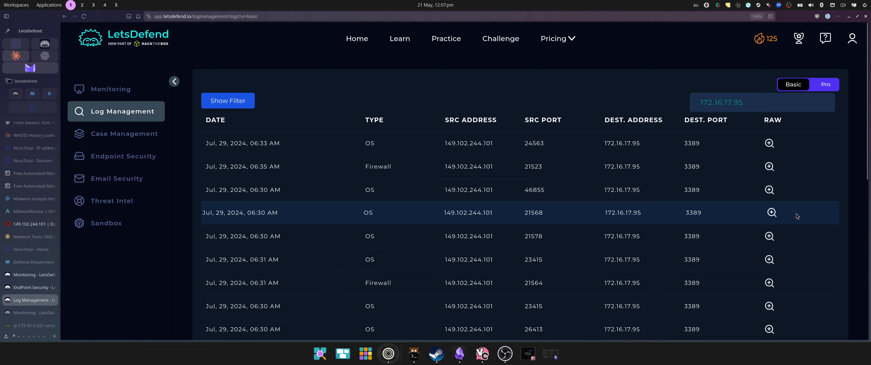
{"action": "left_click", "coordinate": [772, 238]}
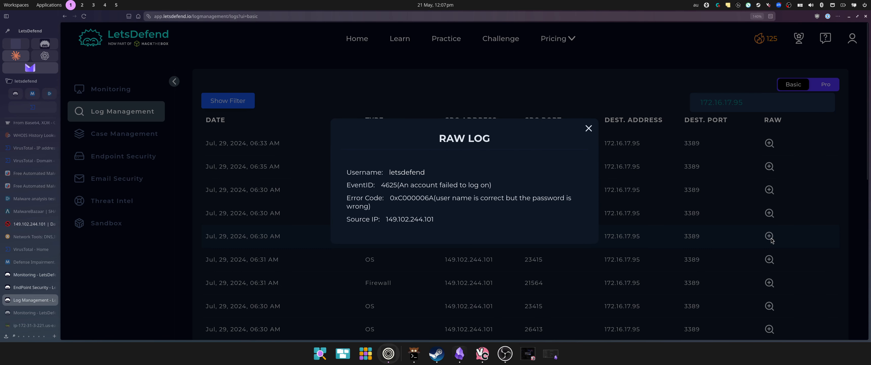
{"action": "left_click", "coordinate": [776, 250]}
Step: Read the raw logs of the remaining first-page entries, from the 06:31 AM source port 23415 event to source port 26351
{"action": "left_click", "coordinate": [773, 258]}
{"action": "left_click", "coordinate": [774, 257]}
{"action": "left_click", "coordinate": [774, 285]}
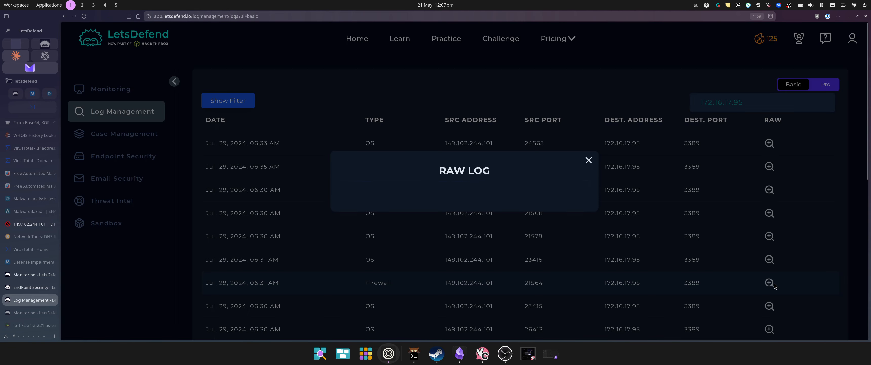
{"action": "left_click", "coordinate": [774, 286]}
{"action": "left_click", "coordinate": [773, 306]}
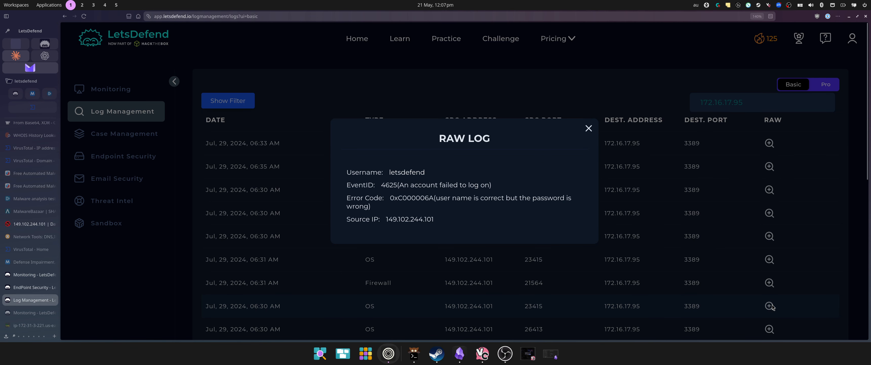
{"action": "left_click", "coordinate": [783, 296]}
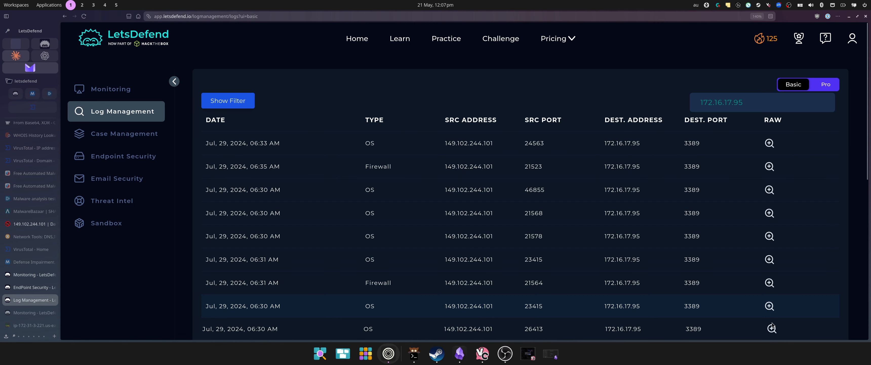
{"action": "left_click", "coordinate": [772, 328]}
{"action": "left_click", "coordinate": [784, 300]}
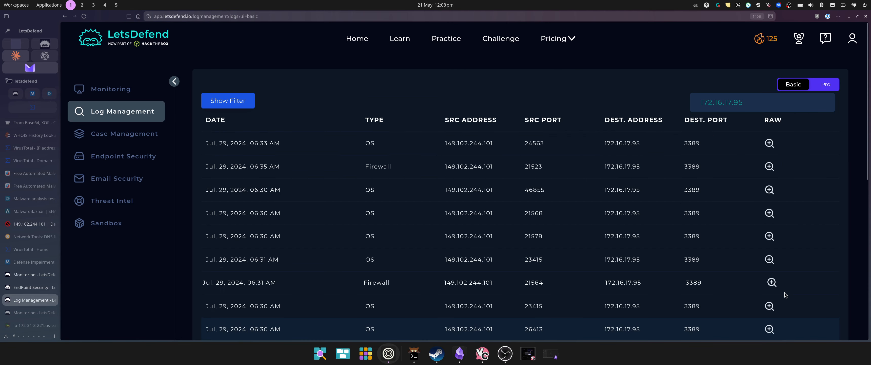
{"action": "scroll", "coordinate": [777, 220], "scroll_direction": "down", "scroll_amount": 5}
{"action": "left_click", "coordinate": [772, 121]}
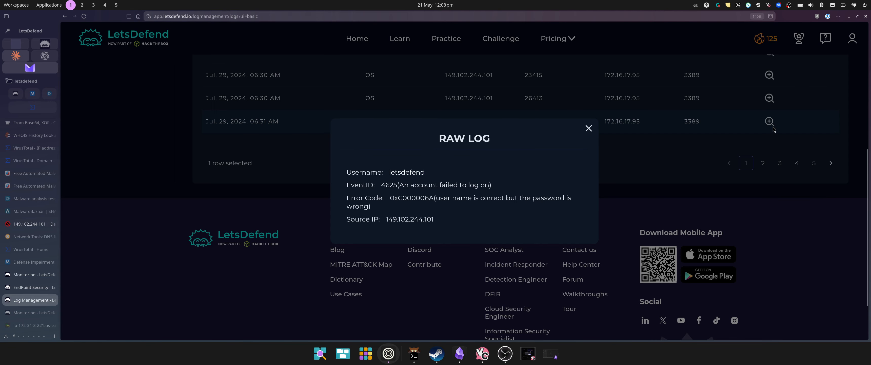
{"action": "left_click", "coordinate": [775, 155]}
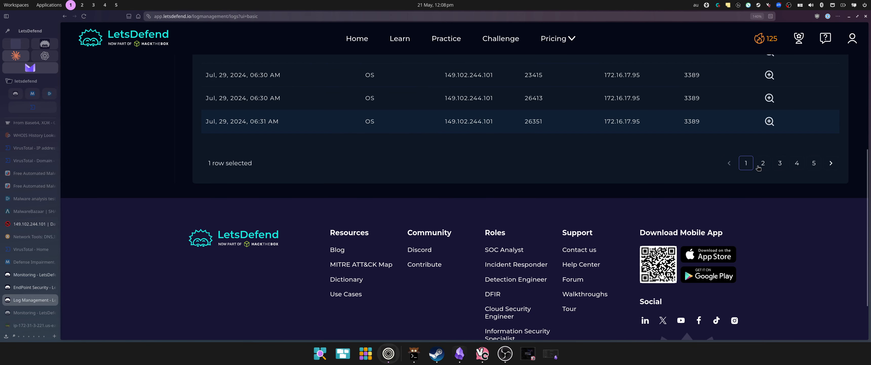
Step: Go to the second page of log results and check the raw logs of its first four RDP entries
{"action": "left_click", "coordinate": [764, 163]}
{"action": "scroll", "coordinate": [768, 136], "scroll_direction": "up", "scroll_amount": 5}
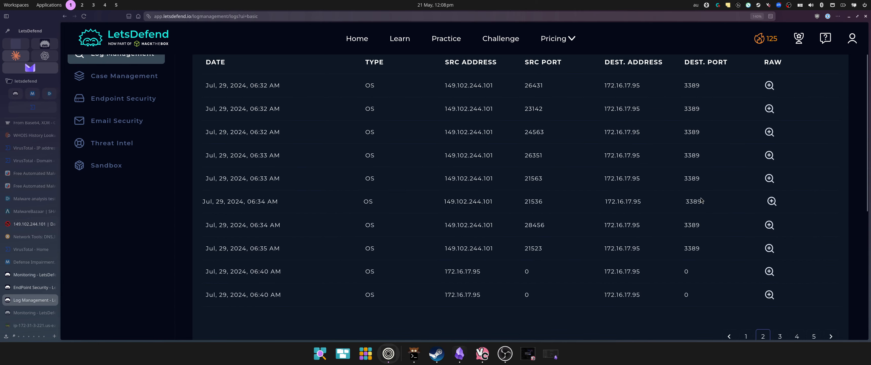
{"action": "left_click", "coordinate": [771, 85]}
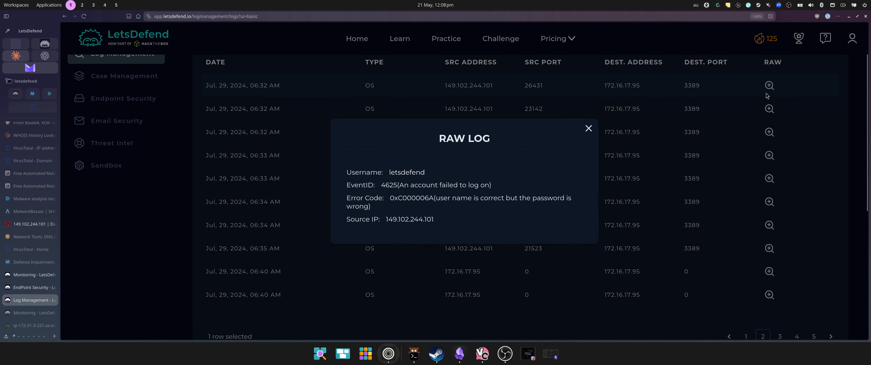
{"action": "left_click", "coordinate": [767, 99]}
{"action": "left_click", "coordinate": [769, 110]}
{"action": "left_click", "coordinate": [770, 116]}
{"action": "left_click", "coordinate": [771, 135]}
{"action": "left_click", "coordinate": [769, 156]}
{"action": "left_click", "coordinate": [770, 157]}
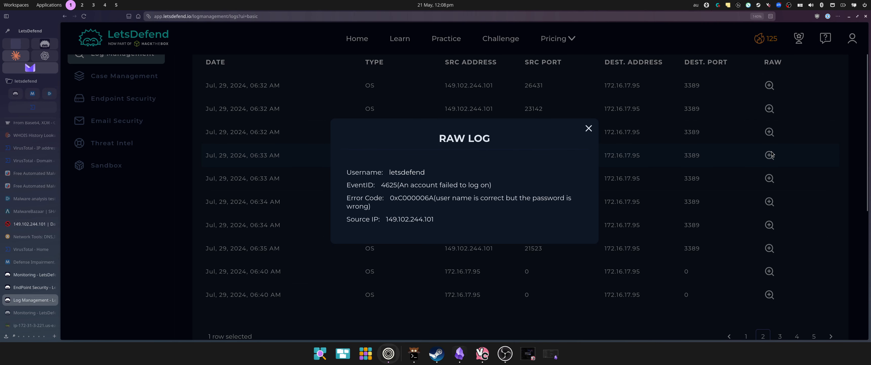
{"action": "left_click", "coordinate": [772, 154]}
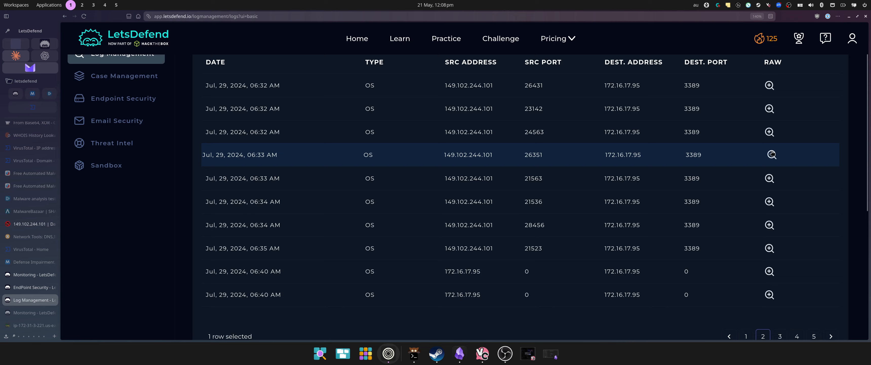
Step: Check the raw logs of the RDP entries from source ports 21563, 21536 and 28456
{"action": "left_click", "coordinate": [772, 177]}
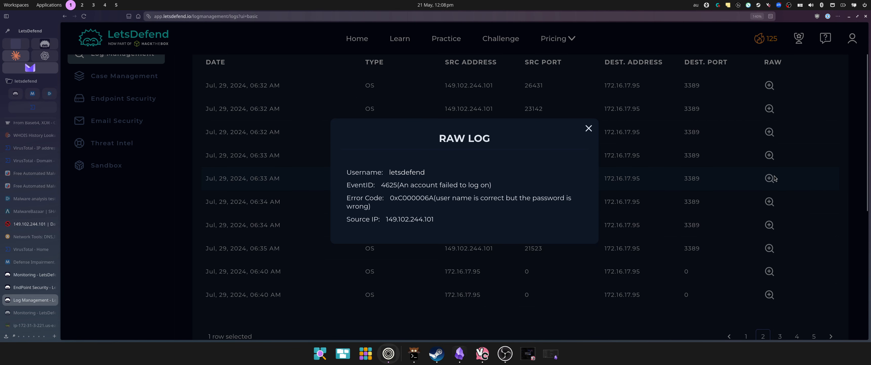
{"action": "left_click", "coordinate": [774, 178]}
{"action": "left_click", "coordinate": [771, 203]}
{"action": "left_click", "coordinate": [771, 203]}
{"action": "left_click", "coordinate": [770, 225]}
{"action": "left_click", "coordinate": [771, 245]}
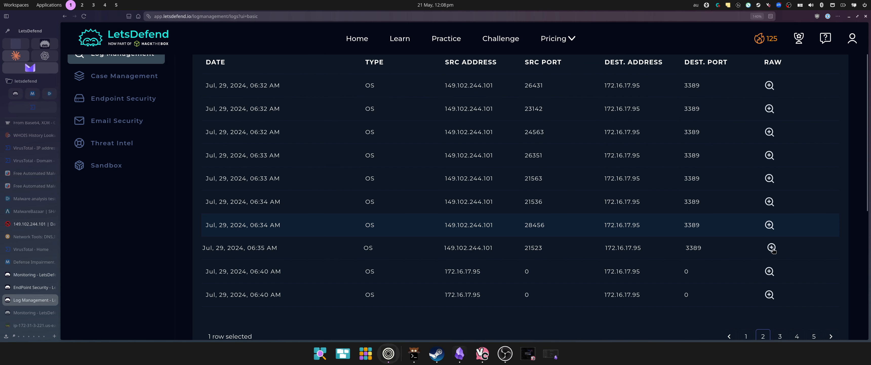
Step: Examine the raw log of the 06:35 AM OS entry, checking its username, logon type, source IP and timestamp
{"action": "left_click", "coordinate": [773, 250]}
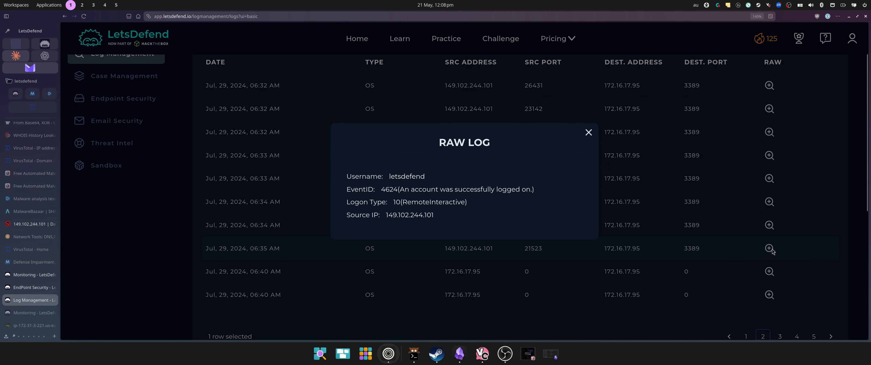
{"action": "double_click", "coordinate": [397, 202]}
{"action": "double_click", "coordinate": [396, 215]}
{"action": "double_click", "coordinate": [410, 176]}
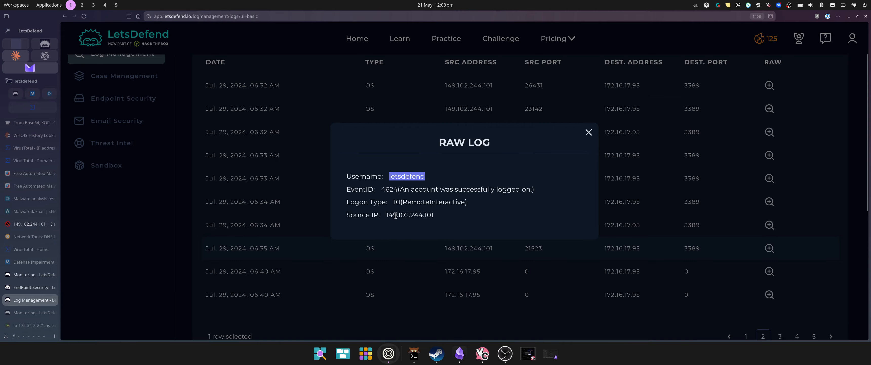
{"action": "left_click", "coordinate": [330, 241]}
{"action": "left_click_drag", "start_coordinate": [292, 250], "coordinate": [212, 262]}
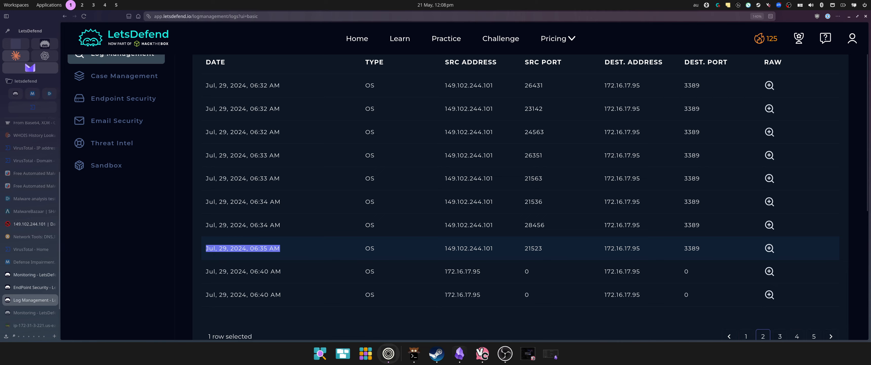
{"action": "key", "text": "alt+Tab"}
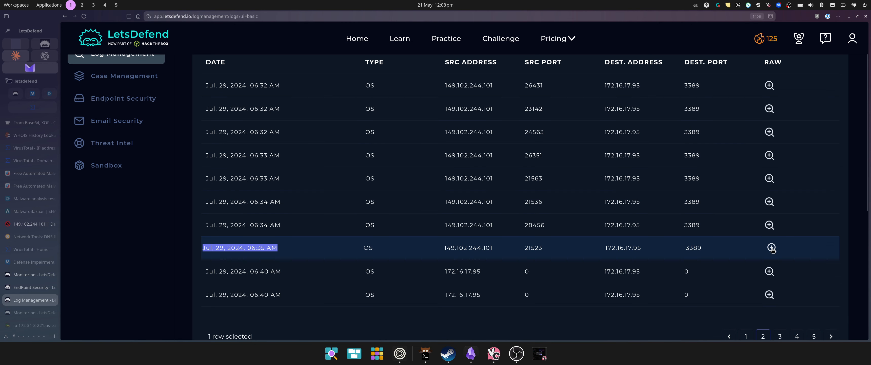
Step: Examine the command lines in the raw logs of the two 06:40 AM entries on the second page
{"action": "left_click", "coordinate": [772, 270]}
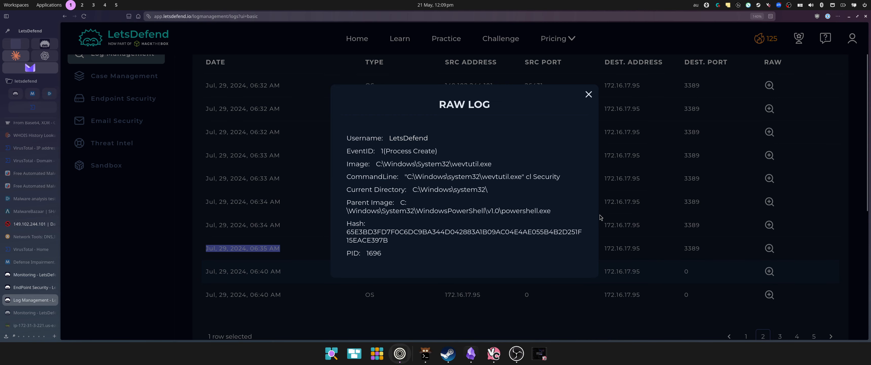
{"action": "triple_click", "coordinate": [539, 175]}
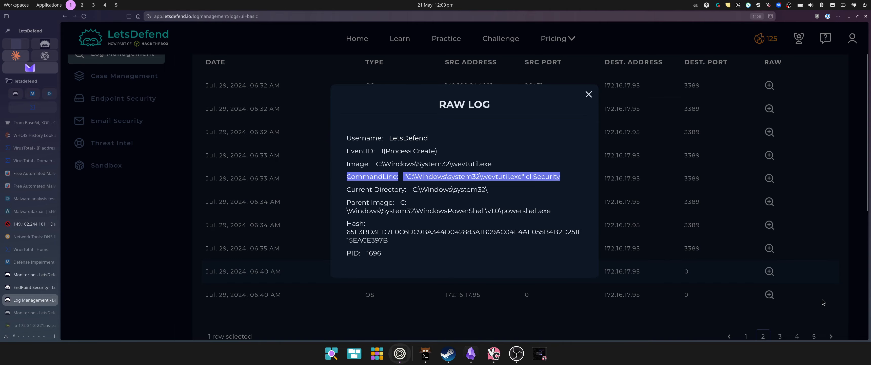
{"action": "left_click", "coordinate": [779, 306]}
{"action": "left_click", "coordinate": [771, 297]}
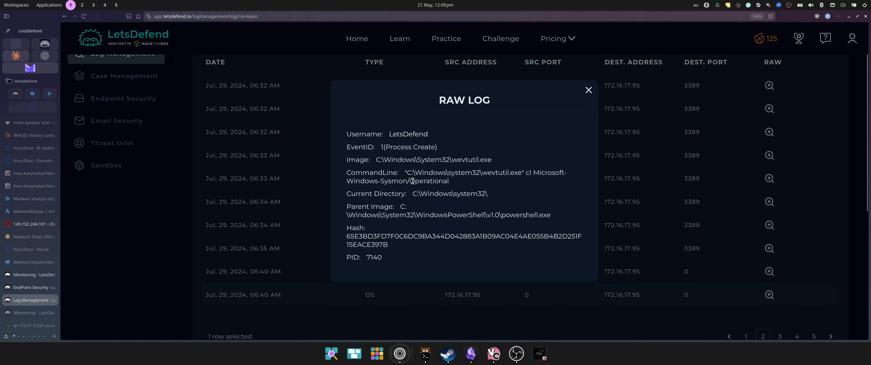
{"action": "left_click", "coordinate": [792, 305]}
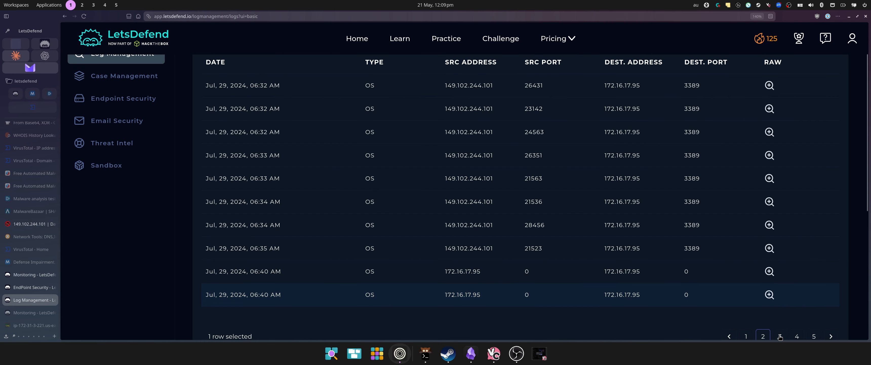
Step: Go to the third page of log results and examine the command lines of its three 06:40 AM OS entries
{"action": "left_click", "coordinate": [779, 336]}
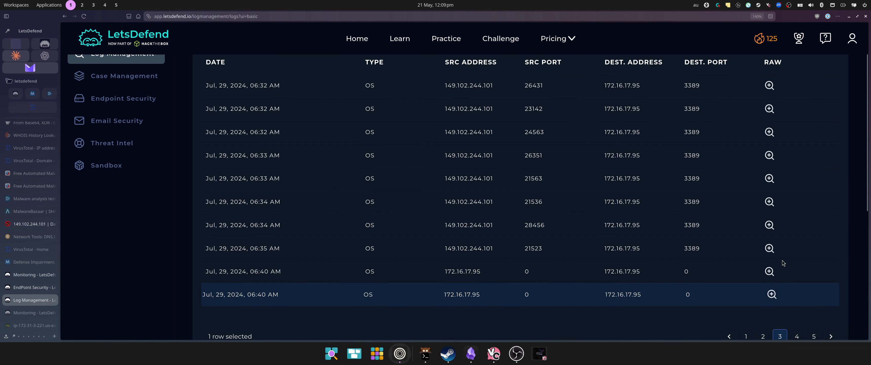
{"action": "left_click", "coordinate": [771, 86]}
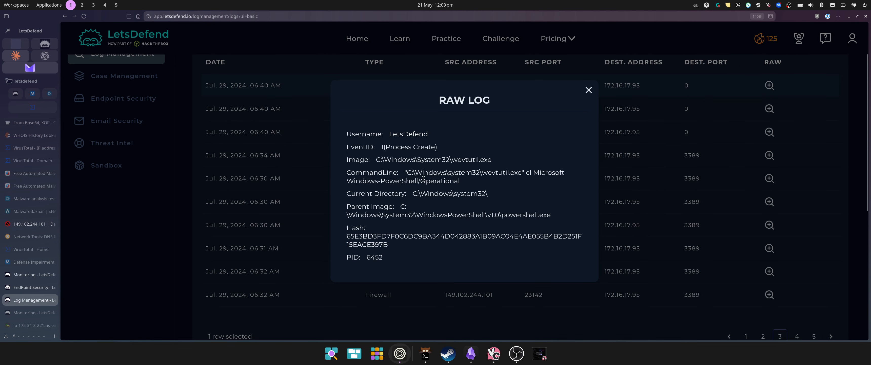
{"action": "left_click", "coordinate": [774, 110]}
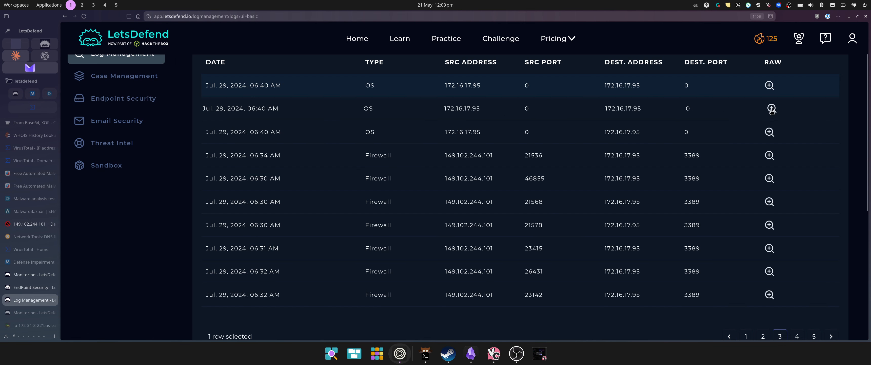
{"action": "left_click", "coordinate": [769, 110]}
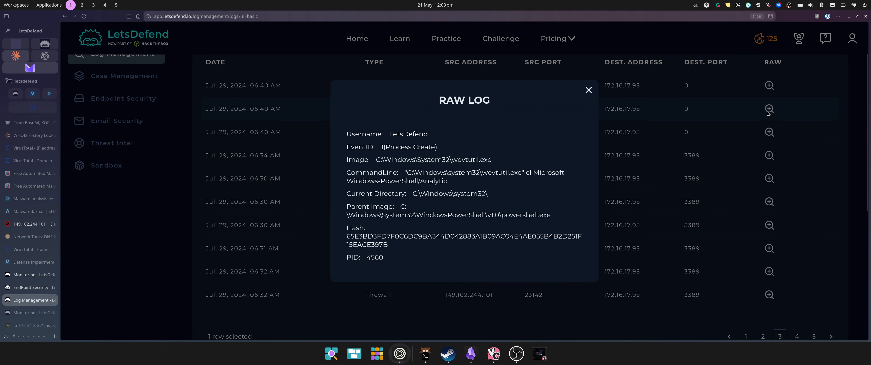
{"action": "left_click", "coordinate": [771, 134]}
{"action": "left_click", "coordinate": [771, 133]}
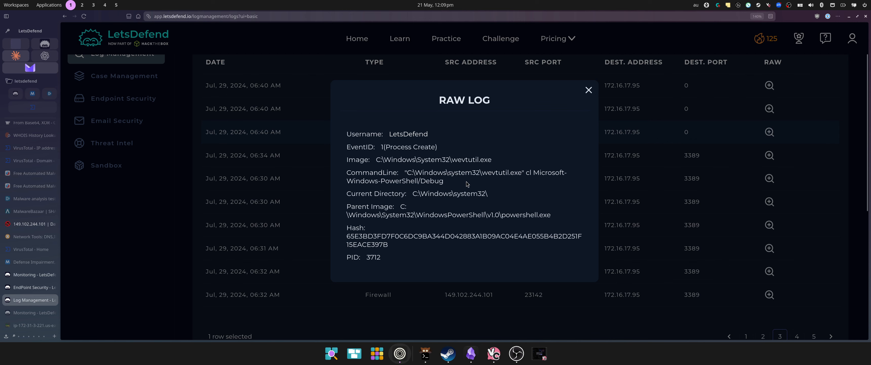
{"action": "left_click", "coordinate": [778, 132]}
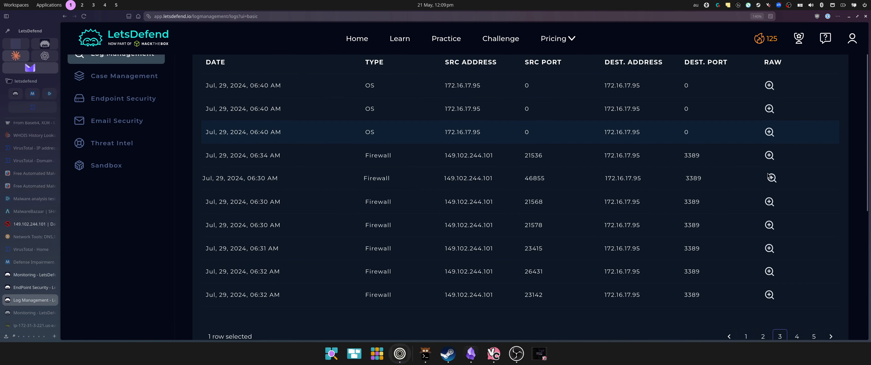
Step: Check the raw logs of the 06:34 AM firewall entry from source port 21536 and the fourth page's 06:31 AM OS entry
{"action": "left_click", "coordinate": [769, 156]}
{"action": "left_click", "coordinate": [769, 154]}
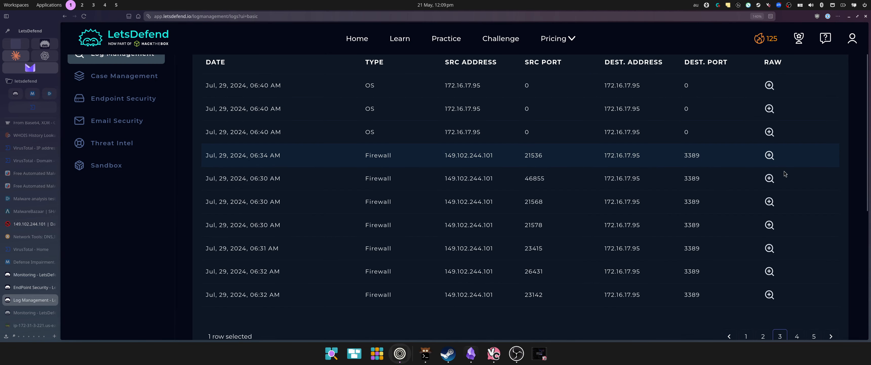
{"action": "scroll", "coordinate": [791, 220], "scroll_direction": "down", "scroll_amount": 4}
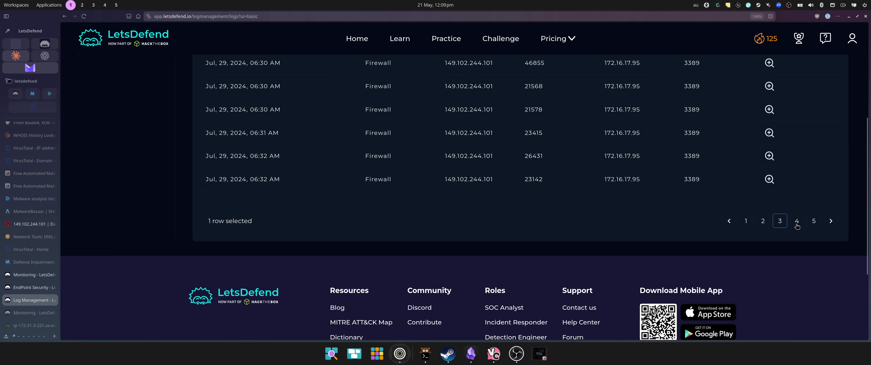
{"action": "left_click", "coordinate": [796, 225]}
{"action": "scroll", "coordinate": [795, 224], "scroll_direction": "up", "scroll_amount": 6}
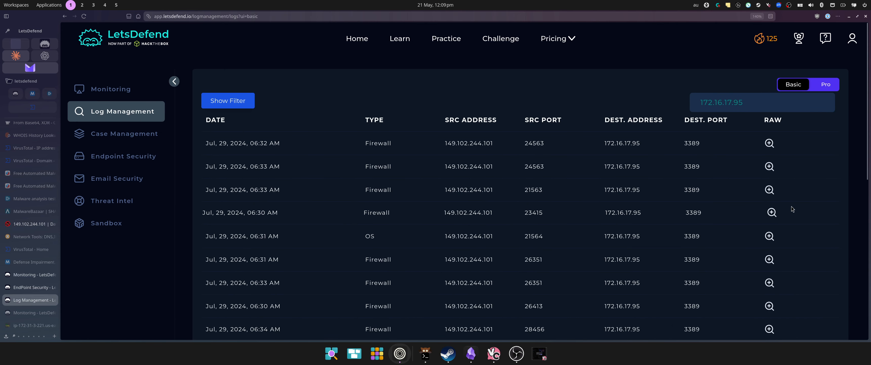
{"action": "left_click", "coordinate": [770, 236]}
{"action": "left_click", "coordinate": [791, 231]}
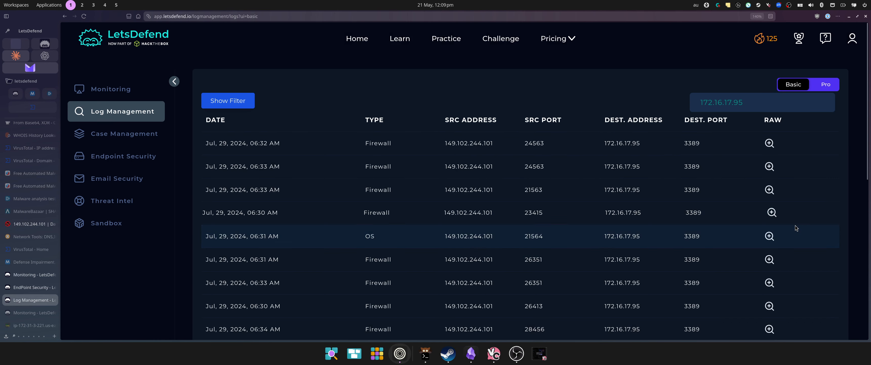
Step: Check the raw log of the 07:34 PM DNS entry at the end of the fourth results page
{"action": "scroll", "coordinate": [795, 209], "scroll_direction": "down", "scroll_amount": 5}
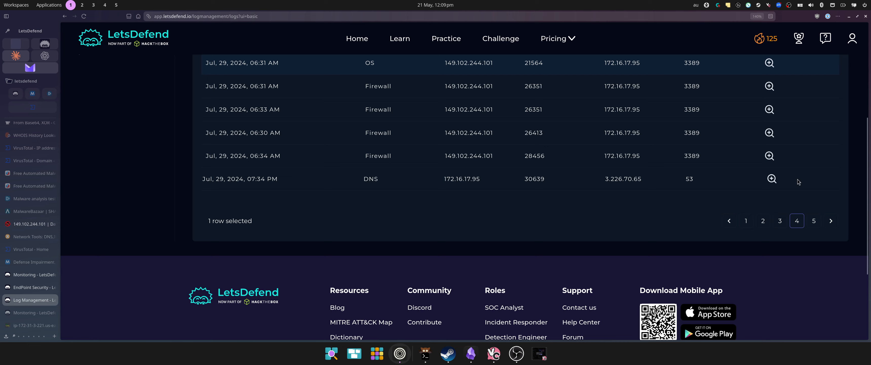
{"action": "left_click", "coordinate": [772, 182]}
{"action": "left_click", "coordinate": [803, 169]}
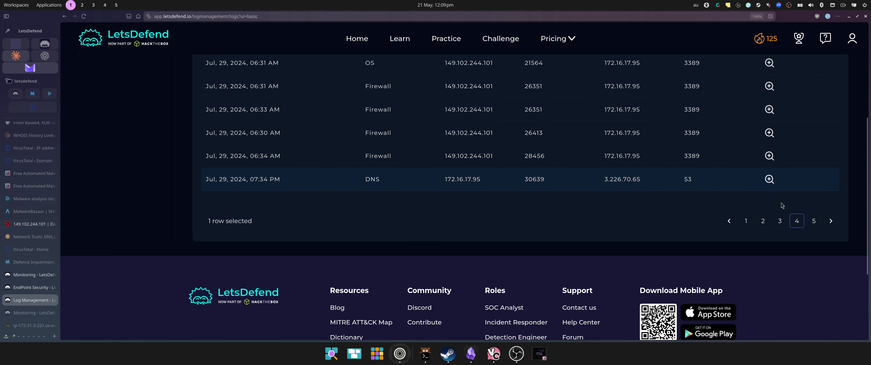
Step: Go to the fifth page of log results and check the raw logs of its two DNS entries
{"action": "left_click", "coordinate": [814, 222]}
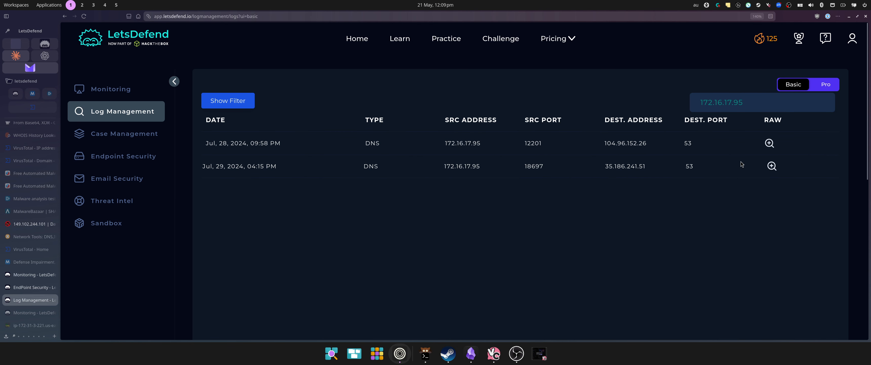
{"action": "left_click", "coordinate": [773, 145]}
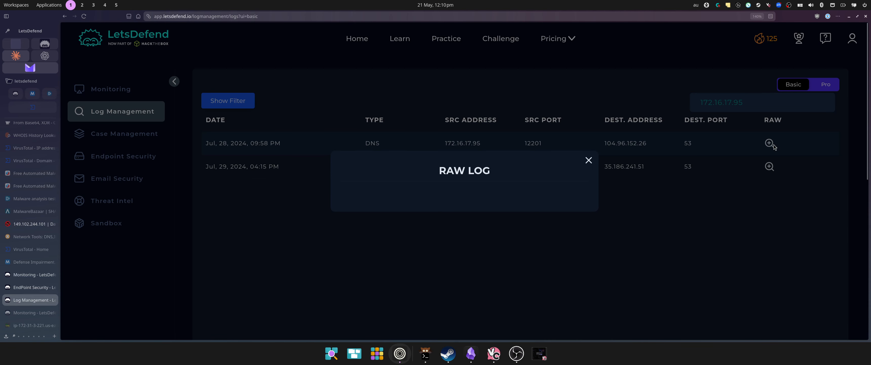
{"action": "left_click", "coordinate": [768, 165]}
{"action": "left_click", "coordinate": [768, 169]}
{"action": "left_click", "coordinate": [766, 173]}
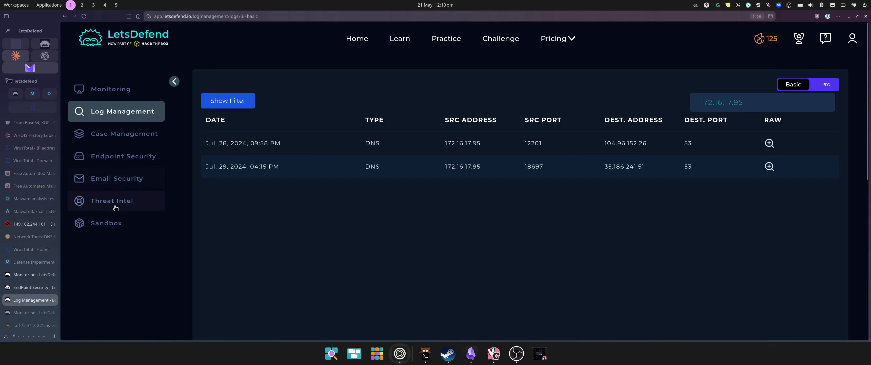
Step: Return to the endpoint's remote machine, open ConsoleHost_history from File Explorer's recent files and read through its PowerShell commands
{"action": "left_click", "coordinate": [30, 288]}
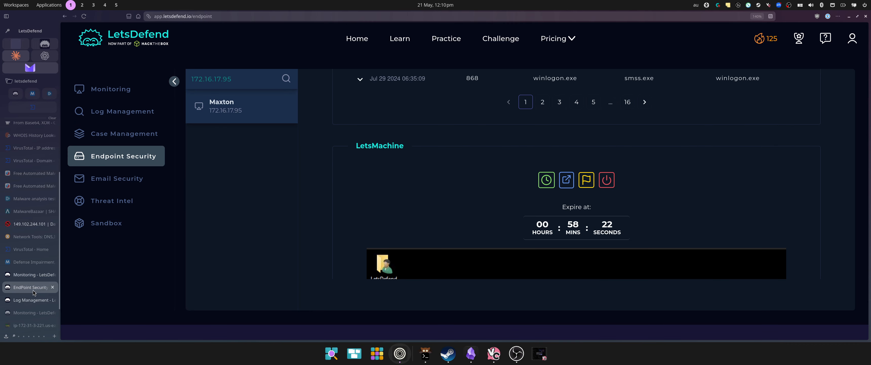
{"action": "scroll", "coordinate": [436, 143], "scroll_direction": "down", "scroll_amount": 5}
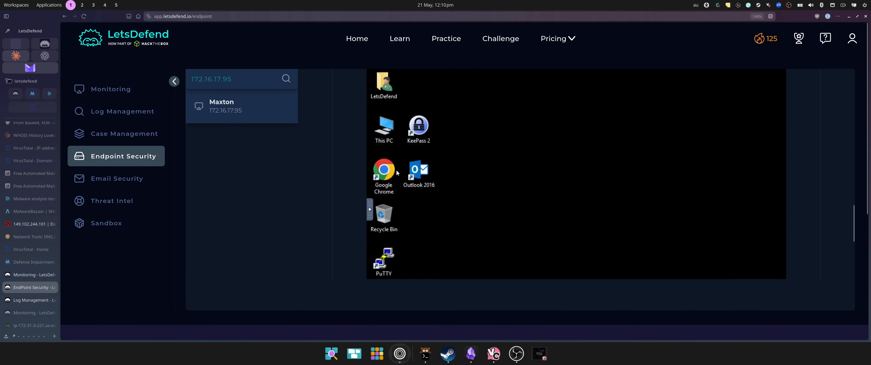
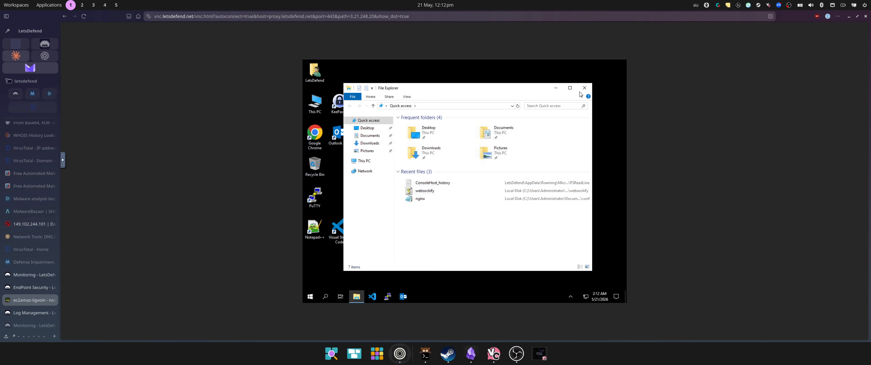
{"action": "left_click", "coordinate": [570, 87]}
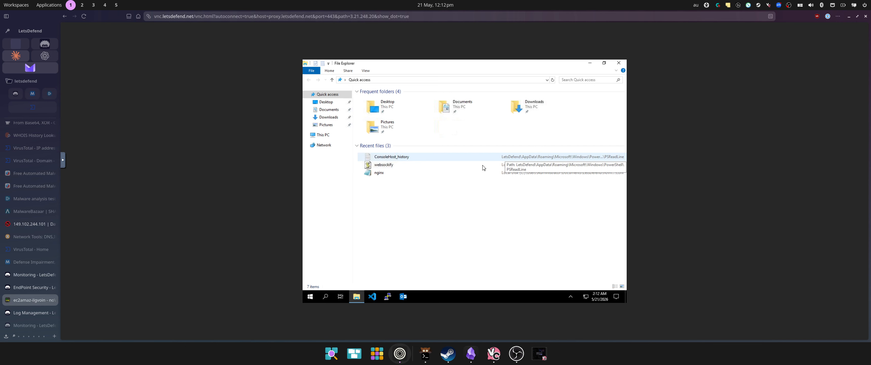
{"action": "left_click", "coordinate": [406, 158]}
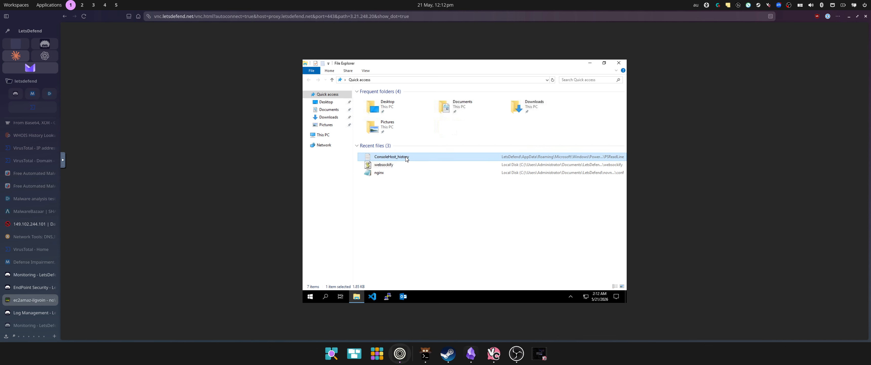
{"action": "double_click", "coordinate": [407, 157]}
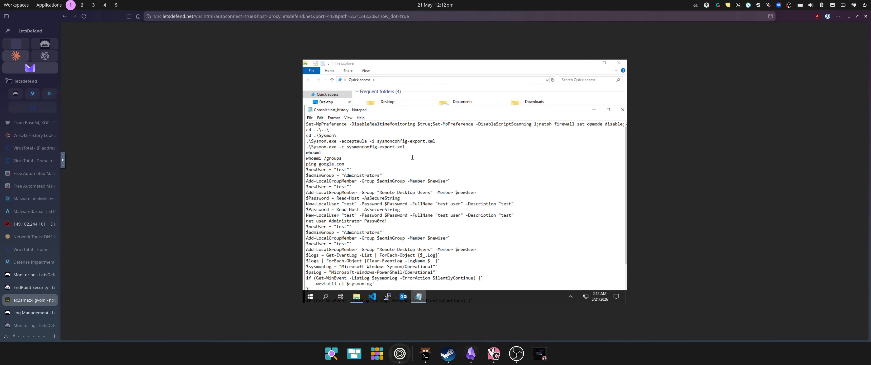
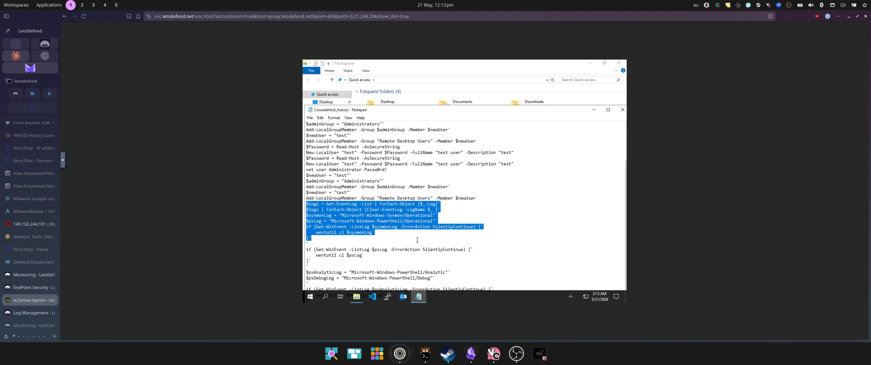
{"action": "scroll", "coordinate": [417, 239], "scroll_direction": "down", "scroll_amount": 2}
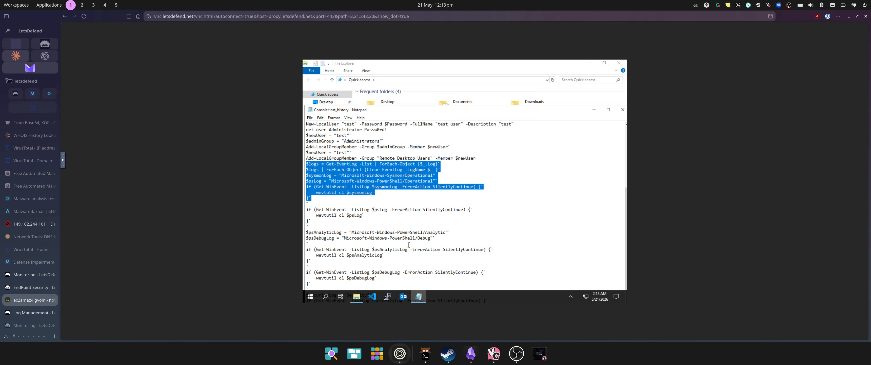
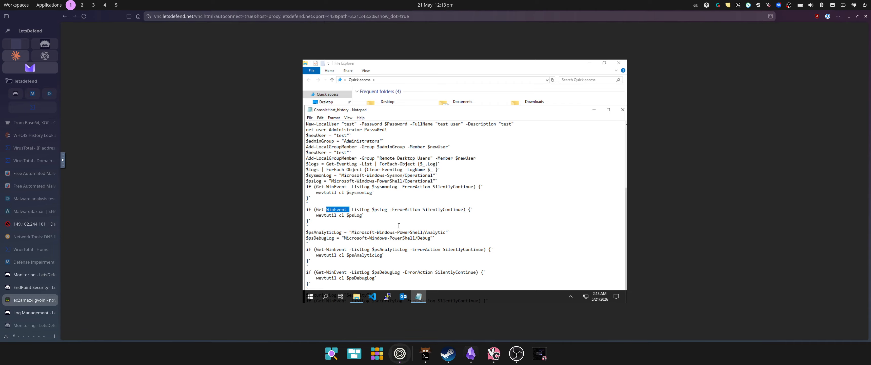
Step: Return to the alert in the investigation channel, create a case for EventID 282 and start its playbook
{"action": "left_click", "coordinate": [25, 278]}
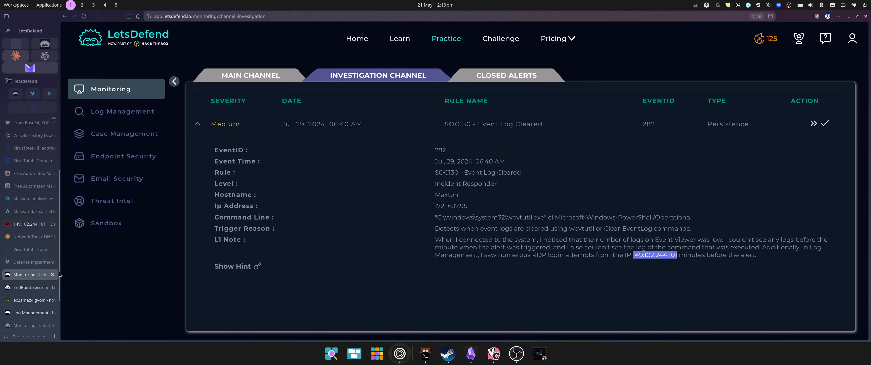
{"action": "left_click", "coordinate": [813, 124]}
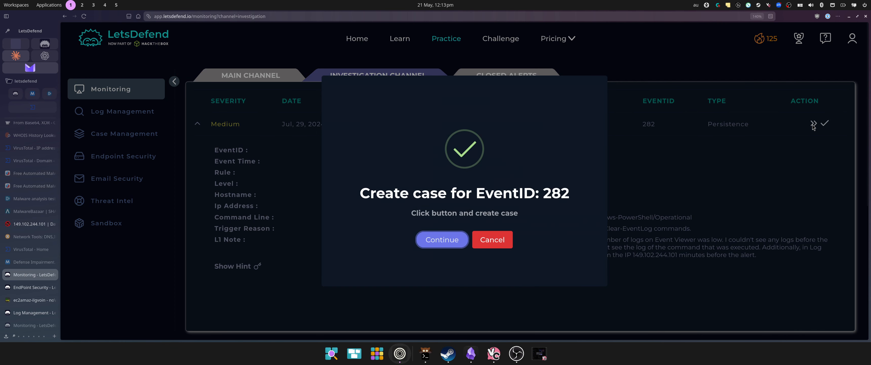
{"action": "left_click", "coordinate": [436, 241]}
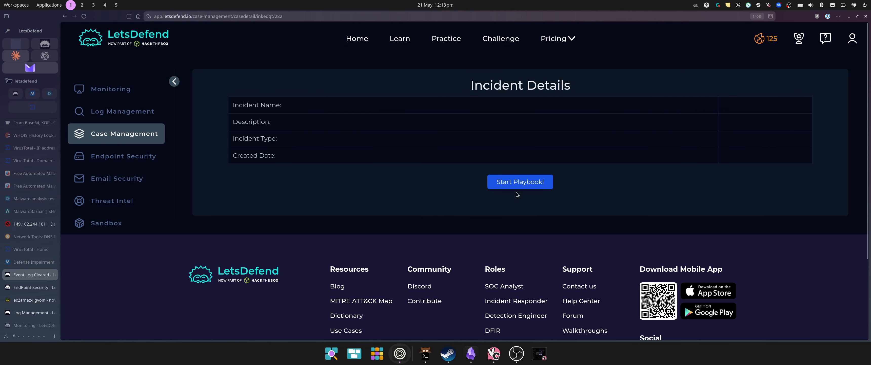
{"action": "left_click", "coordinate": [520, 181]}
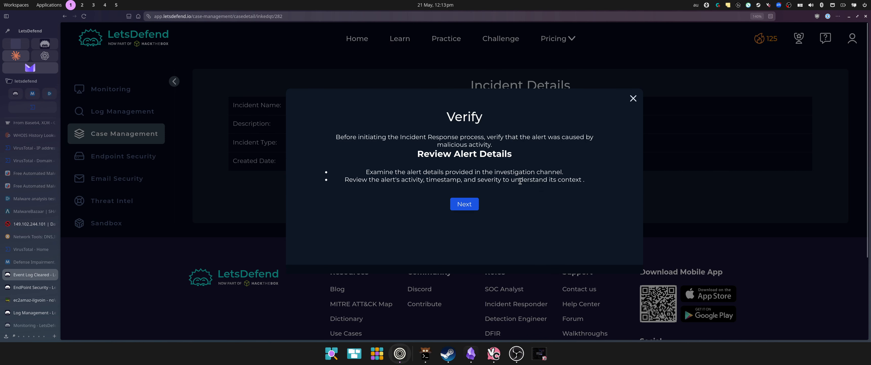
Step: Advance through the playbook's verification and Windows guidance pages, answering Windows as the endpoint's operating system
{"action": "left_click", "coordinate": [461, 203]}
{"action": "left_click", "coordinate": [461, 207]}
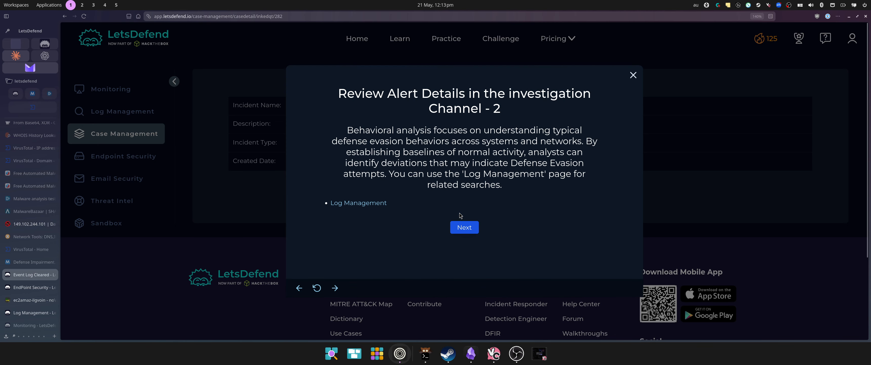
{"action": "left_click", "coordinate": [460, 229]}
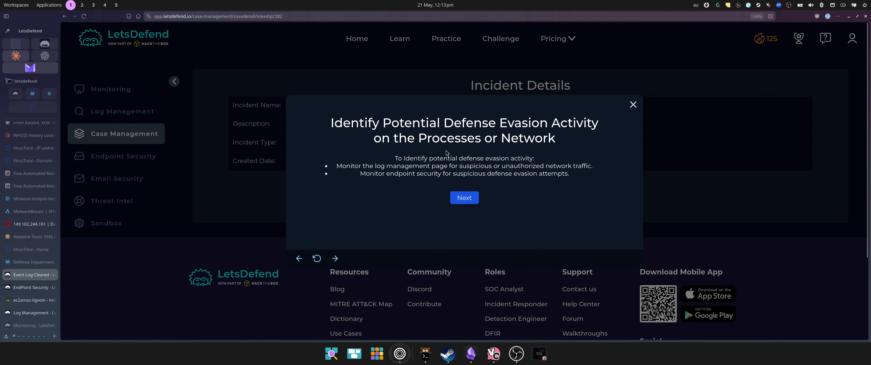
{"action": "left_click", "coordinate": [471, 199]}
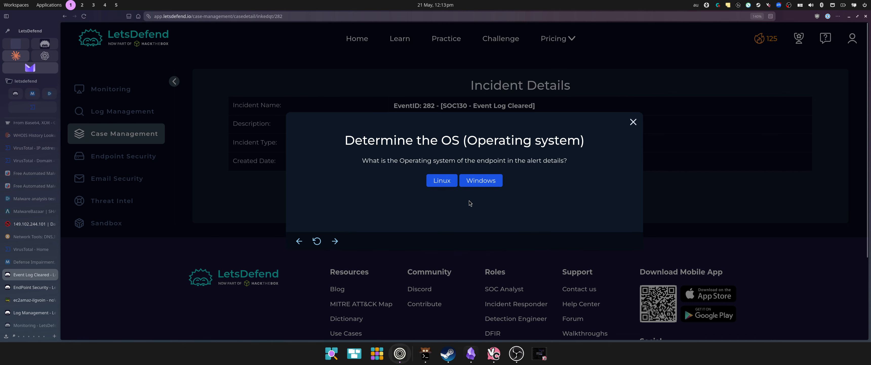
{"action": "left_click", "coordinate": [481, 180]}
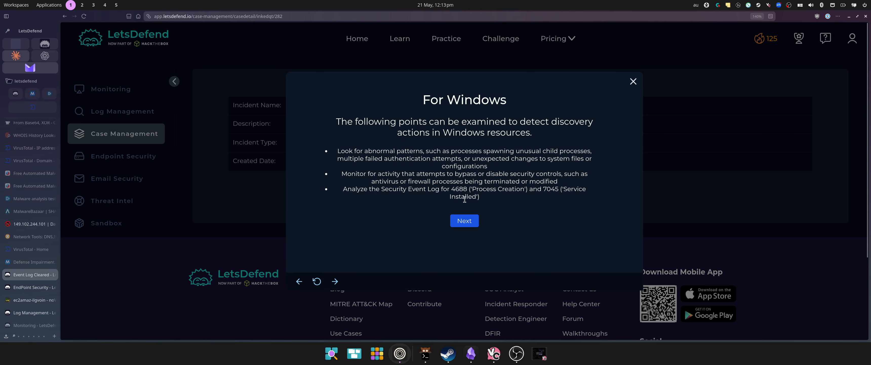
{"action": "left_click", "coordinate": [465, 222]}
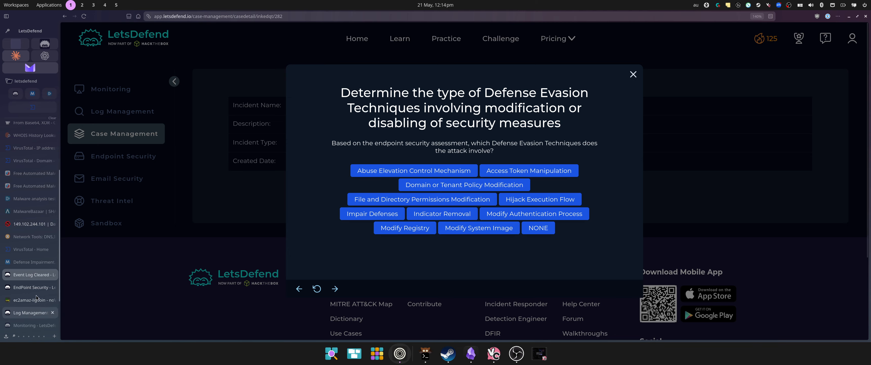
Step: Review the techniques on MITRE ATT&CK's Defense Impairment page against the playbook's Defense Evasion technique options
{"action": "left_click", "coordinate": [23, 263]}
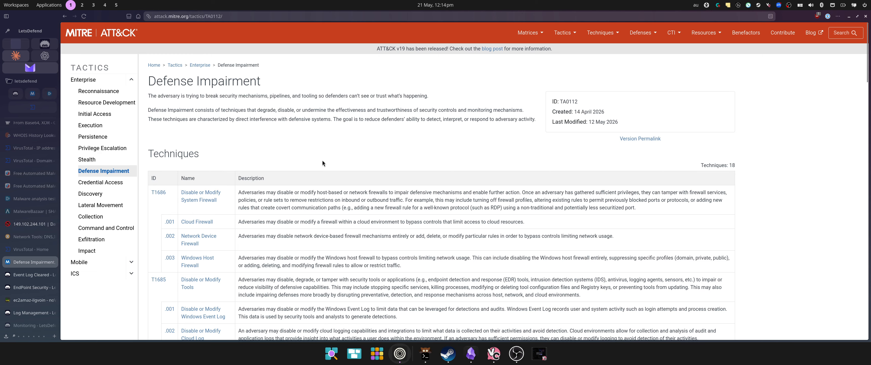
{"action": "scroll", "coordinate": [317, 170], "scroll_direction": "down", "scroll_amount": 3}
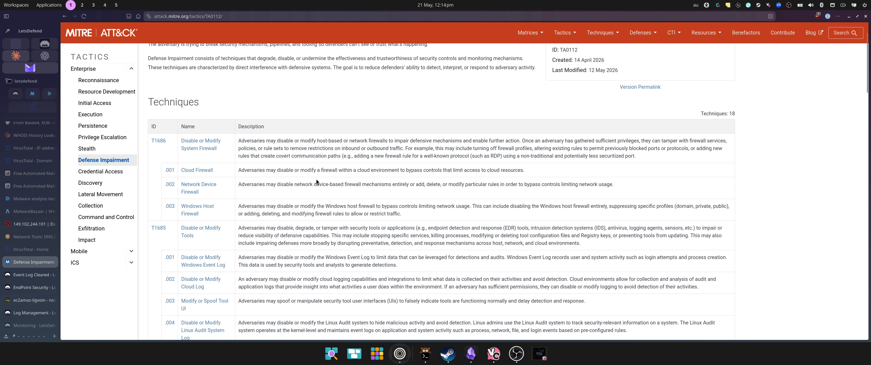
{"action": "scroll", "coordinate": [252, 154], "scroll_direction": "up", "scroll_amount": 2}
{"action": "scroll", "coordinate": [230, 172], "scroll_direction": "down", "scroll_amount": 2}
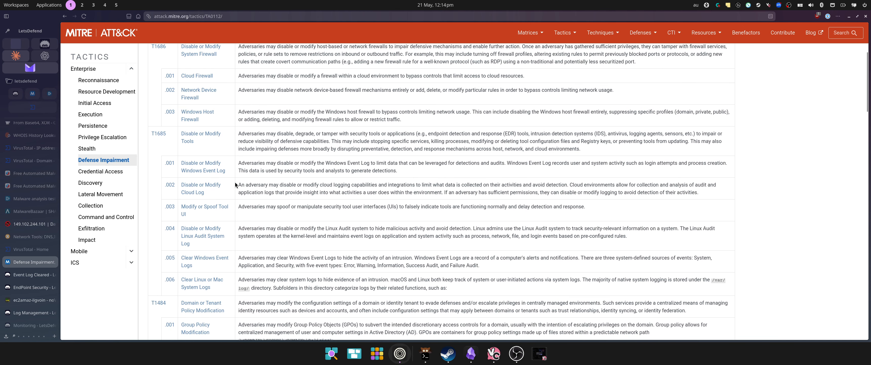
{"action": "left_click", "coordinate": [27, 284]}
{"action": "left_click", "coordinate": [26, 263]}
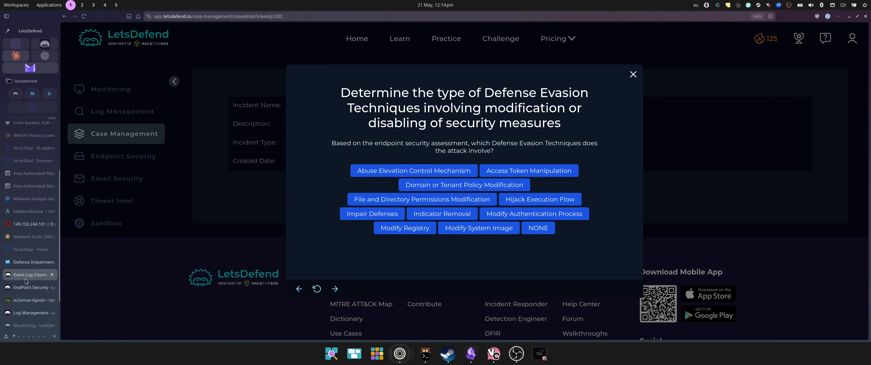
{"action": "left_click", "coordinate": [27, 262]}
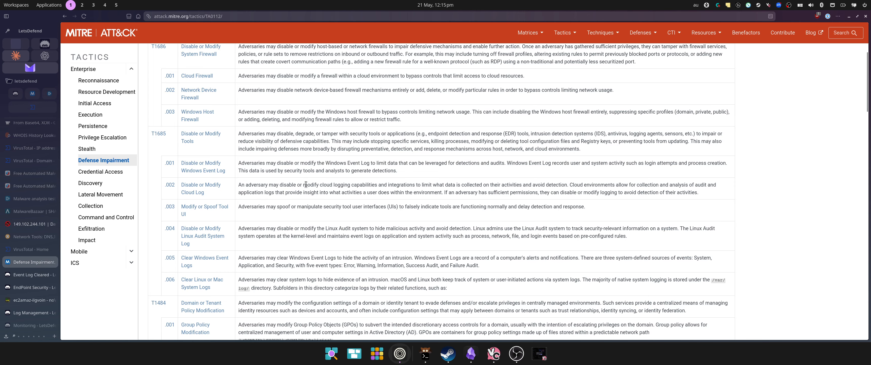
{"action": "scroll", "coordinate": [322, 194], "scroll_direction": "down", "scroll_amount": 3}
{"action": "scroll", "coordinate": [286, 217], "scroll_direction": "down", "scroll_amount": 6}
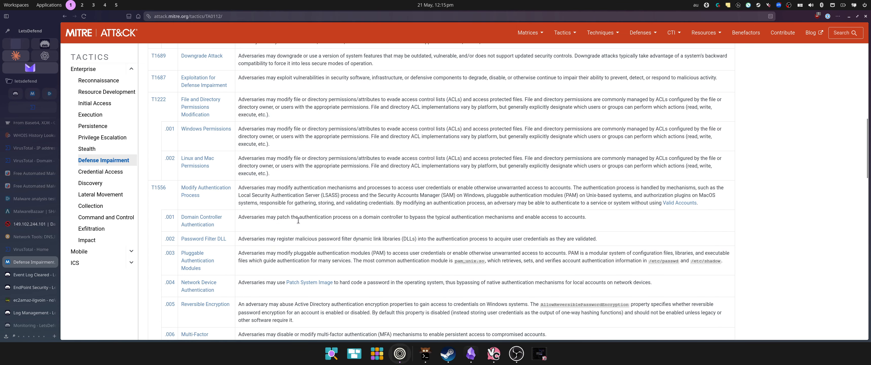
Step: Search the Defense Impairment page's text for "indicator re" and clear the search term
{"action": "key", "text": "ctrl+f"}
{"action": "type", "text": "indic"}
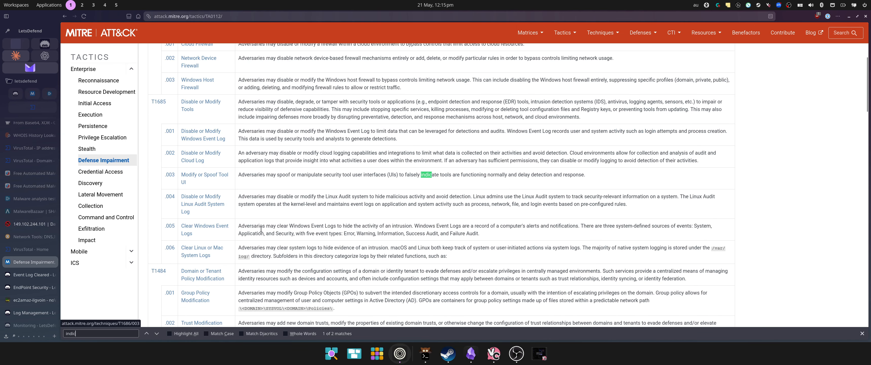
{"action": "type", "text": "ator re"}
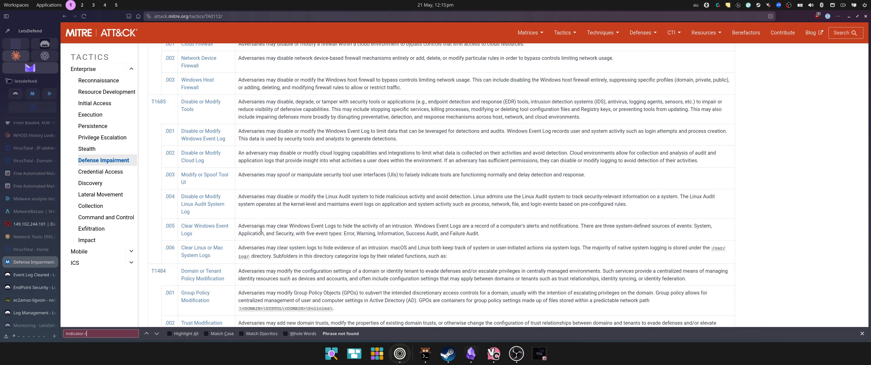
{"action": "key", "text": "BackSpace"}
{"action": "key", "text": "BackSpace"}
{"action": "key", "text": "BackSpace"}
{"action": "key", "text": "BackSpace"}
{"action": "key", "text": "BackSpace"}
{"action": "key", "text": "BackSpace"}
{"action": "key", "text": "BackSpace"}
{"action": "key", "text": "BackSpace"}
{"action": "key", "text": "BackSpace"}
{"action": "key", "text": "BackSpace"}
Step: Search the page for "impair" and go through the matches down to the Prevent Command History Logging technique
{"action": "type", "text": "impair"}
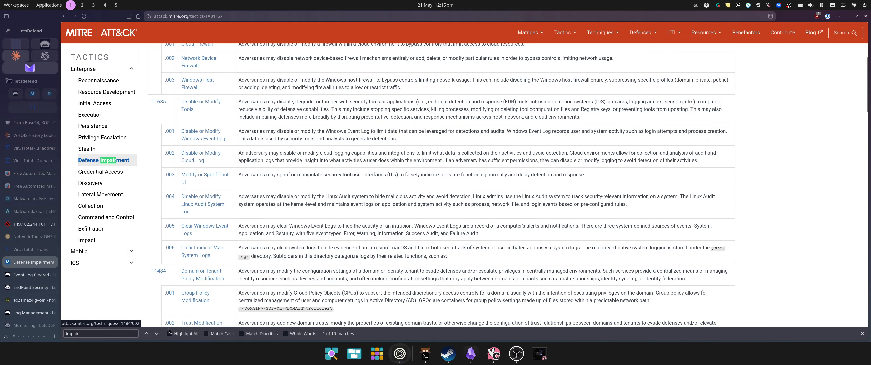
{"action": "left_click", "coordinate": [157, 333]}
{"action": "left_click", "coordinate": [158, 333]}
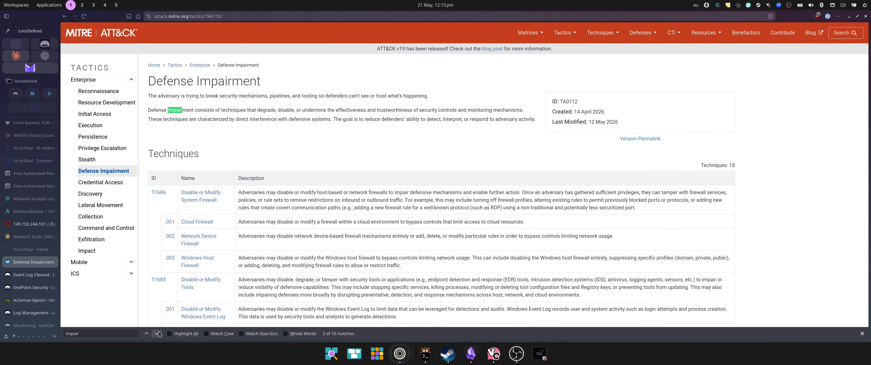
{"action": "left_click", "coordinate": [157, 333]}
{"action": "left_click", "coordinate": [159, 334]}
{"action": "left_click", "coordinate": [157, 333]}
{"action": "left_click", "coordinate": [157, 333]}
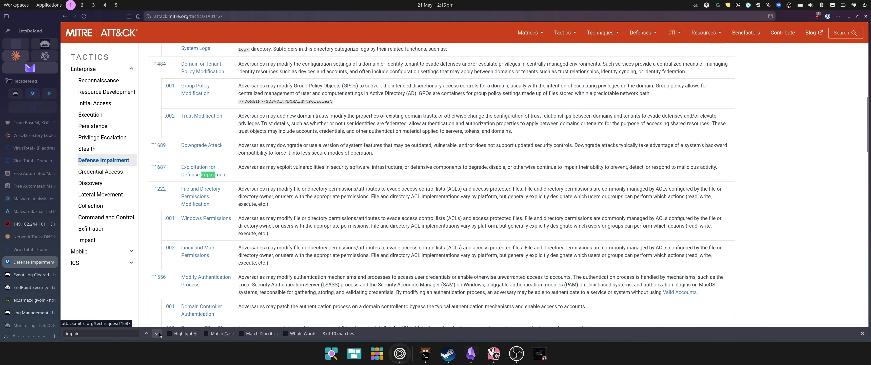
{"action": "left_click", "coordinate": [157, 333]}
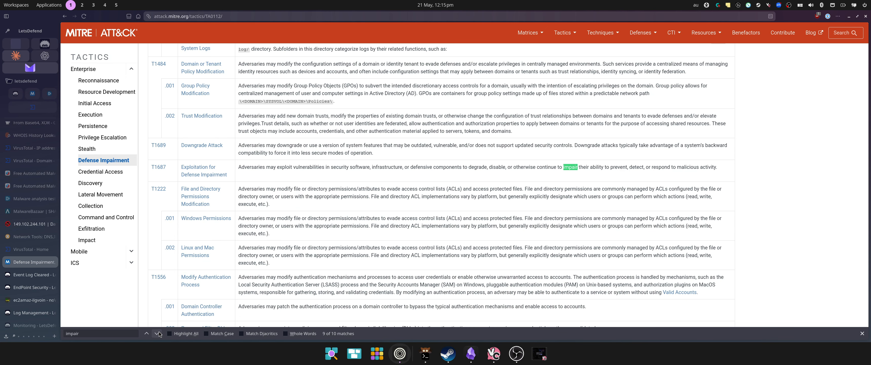
{"action": "left_click", "coordinate": [157, 333]}
{"action": "left_click", "coordinate": [157, 334]}
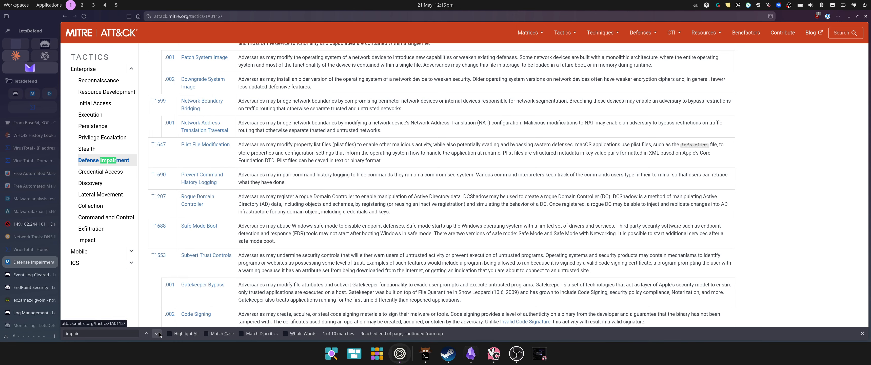
{"action": "double_click", "coordinate": [271, 175]}
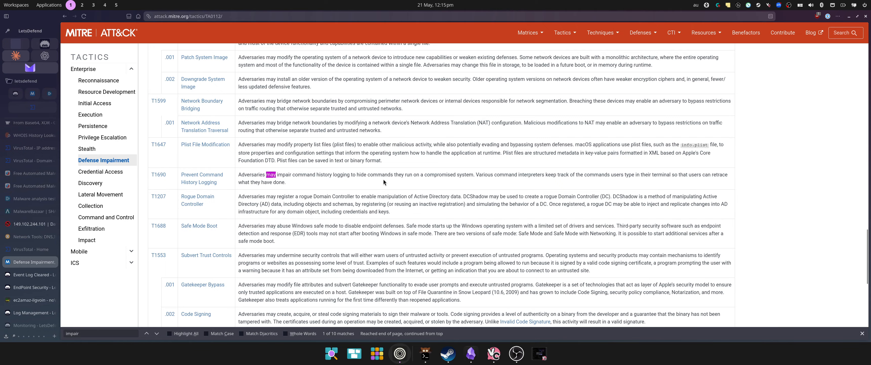
Step: Recheck the playbook's Defense Evasion options, and search the MITRE ATT&CK site for "indicator"
{"action": "left_click", "coordinate": [19, 275]}
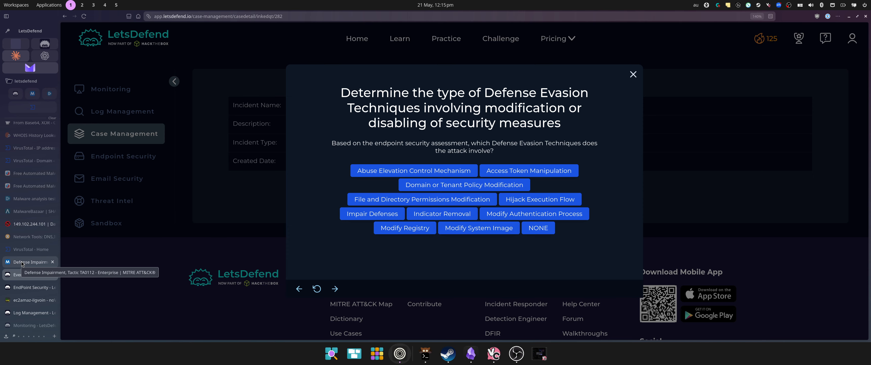
{"action": "left_click", "coordinate": [21, 263]}
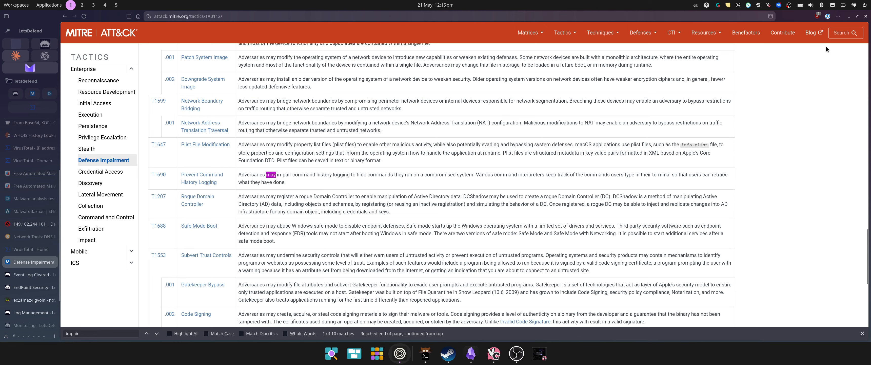
{"action": "left_click", "coordinate": [841, 35]}
{"action": "type", "text": "masqin"}
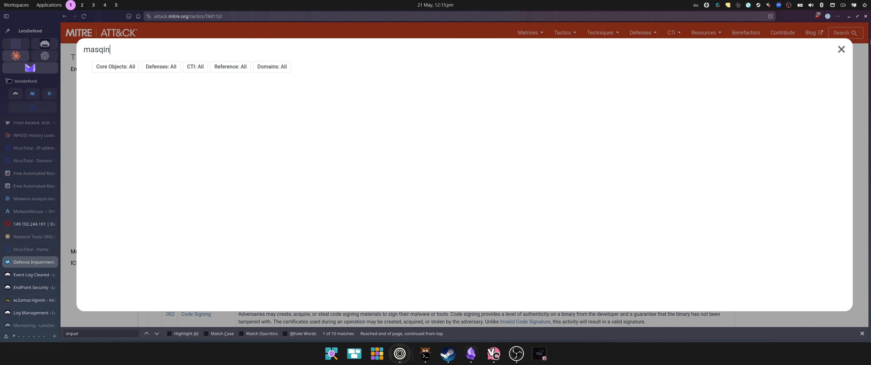
{"action": "type", "text": "dicat"}
{"action": "key", "text": "ctrl+a"}
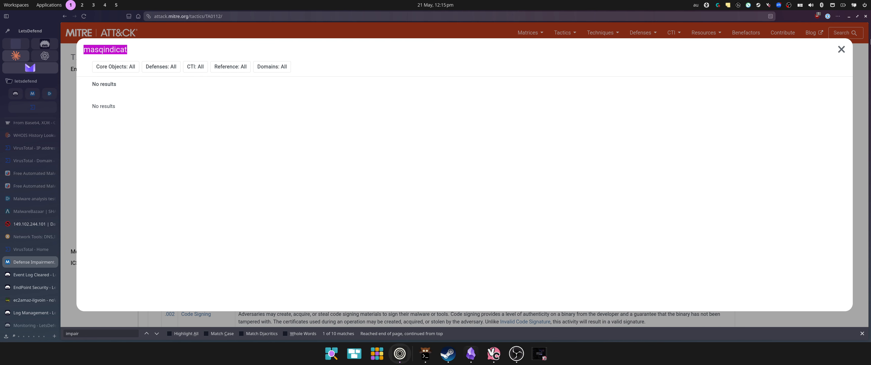
{"action": "type", "text": "indicator"}
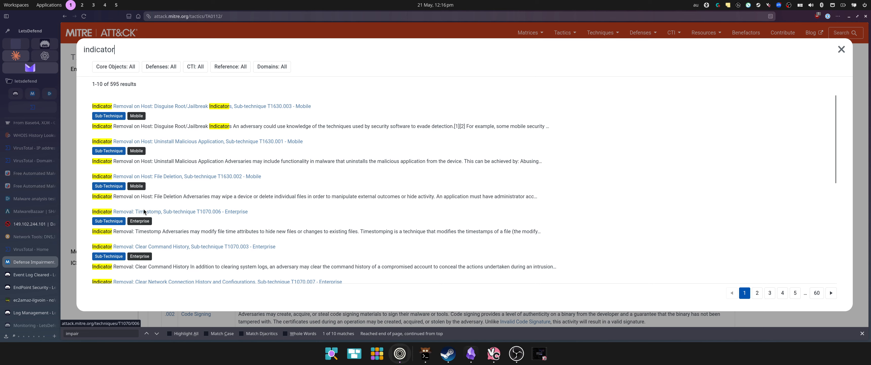
Step: Open the Clear Command History sub-technique T1070.003 from the search results in a new tab and read it
{"action": "right_click", "coordinate": [154, 249]}
{"action": "left_click", "coordinate": [179, 58]}
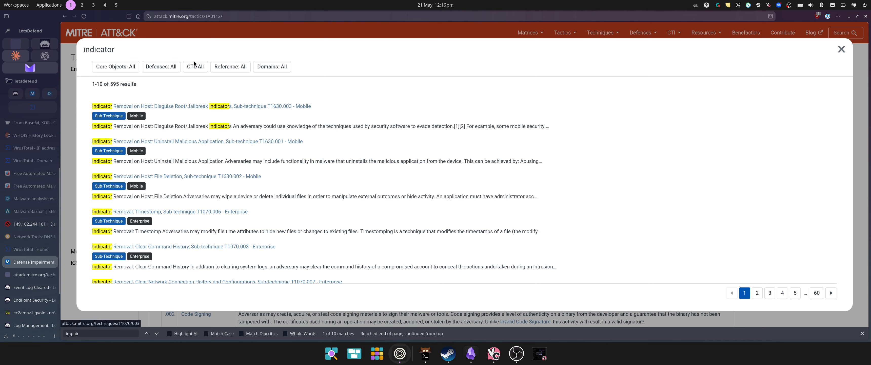
{"action": "left_click", "coordinate": [35, 277]}
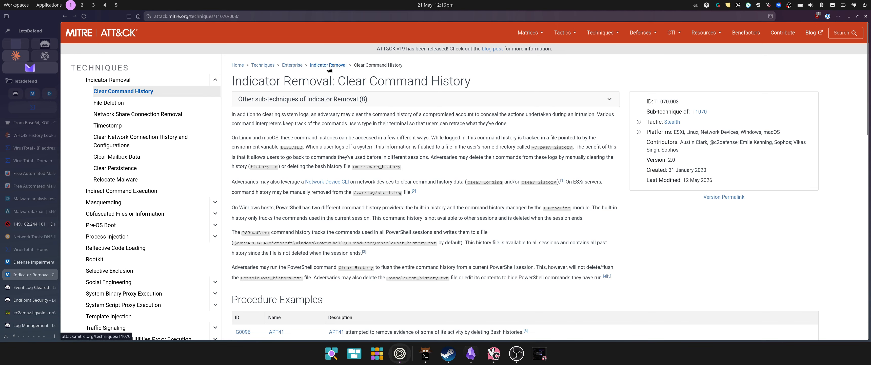
Step: Review the parent Indicator Removal technique's examples, mitigations and detection strategy, and its Clear Network Connection History and Configurations sub-technique
{"action": "left_click", "coordinate": [338, 66]}
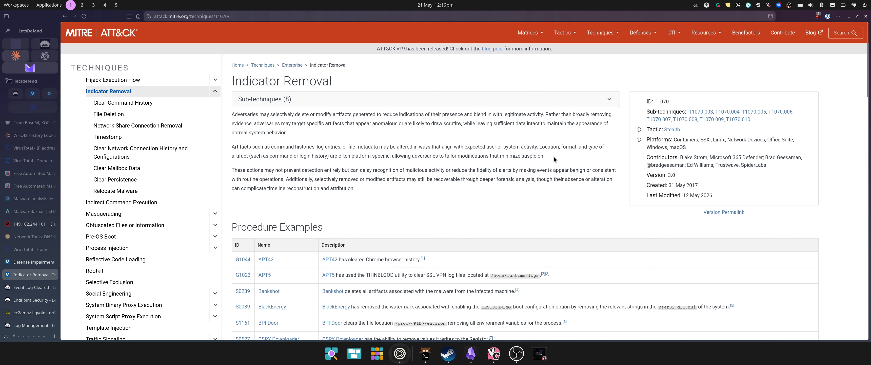
{"action": "scroll", "coordinate": [392, 209], "scroll_direction": "down", "scroll_amount": 10}
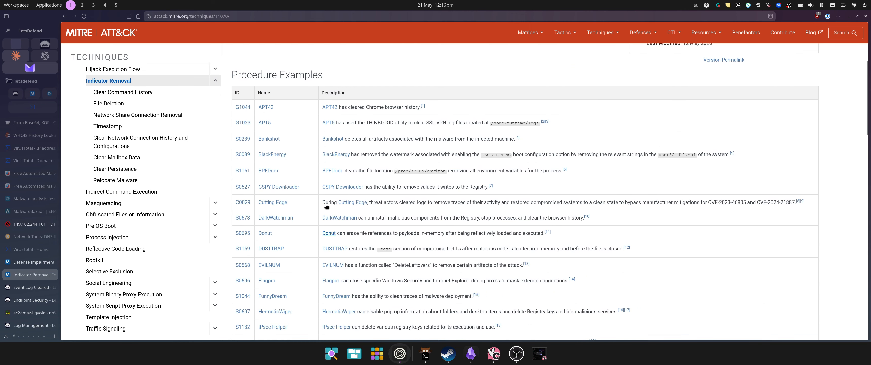
{"action": "scroll", "coordinate": [332, 212], "scroll_direction": "down", "scroll_amount": 7}
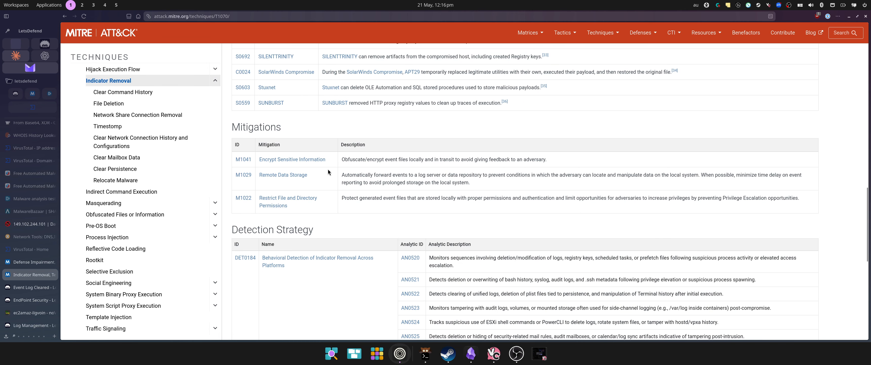
{"action": "scroll", "coordinate": [332, 163], "scroll_direction": "down", "scroll_amount": 4}
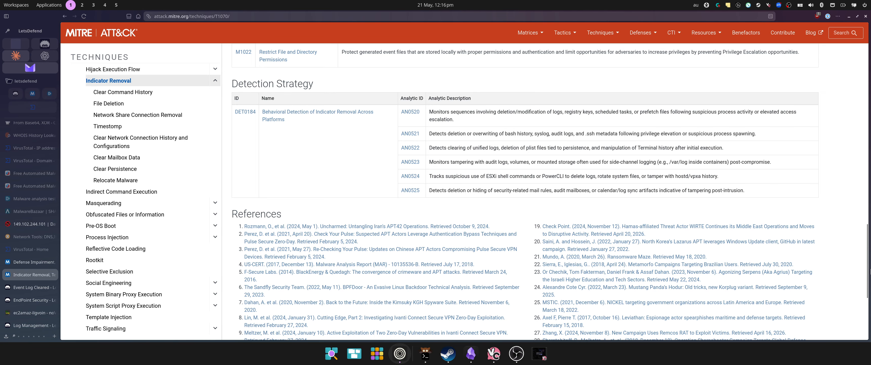
{"action": "left_click_drag", "start_coordinate": [870, 271], "coordinate": [870, 73]}
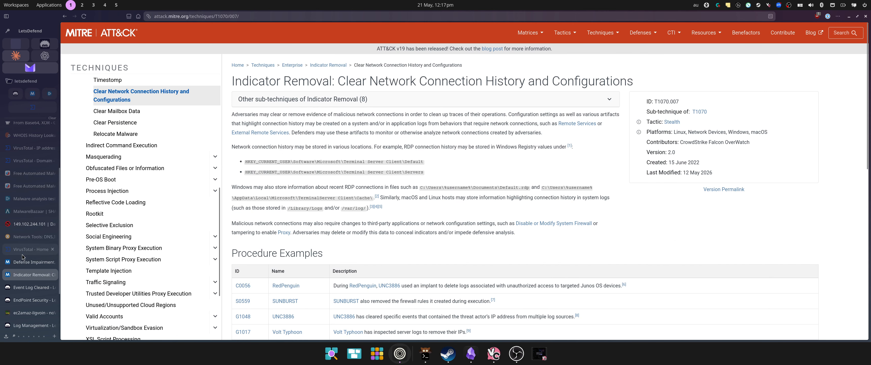
Step: Return to the case playbook, choose Impair Defenses as the Defense Evasion technique and answer Yes to encountering IOCs
{"action": "left_click", "coordinate": [32, 261]}
{"action": "left_click", "coordinate": [32, 287]}
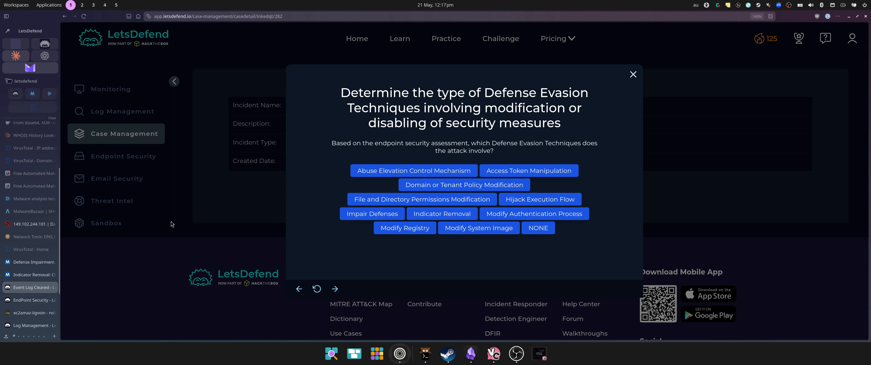
{"action": "left_click", "coordinate": [361, 217]}
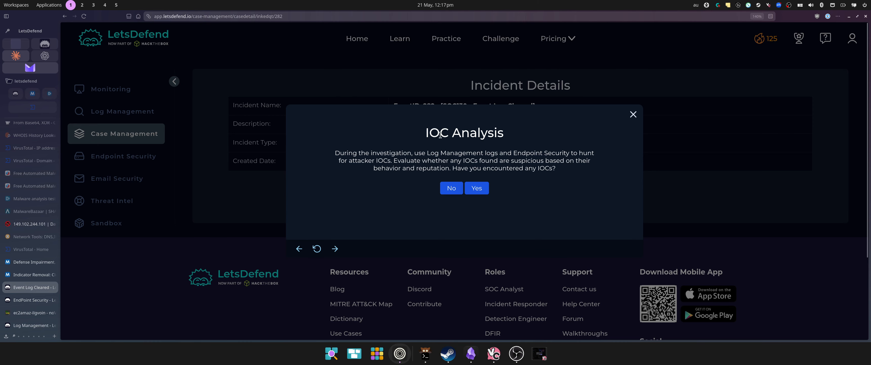
{"action": "left_click", "coordinate": [477, 188]}
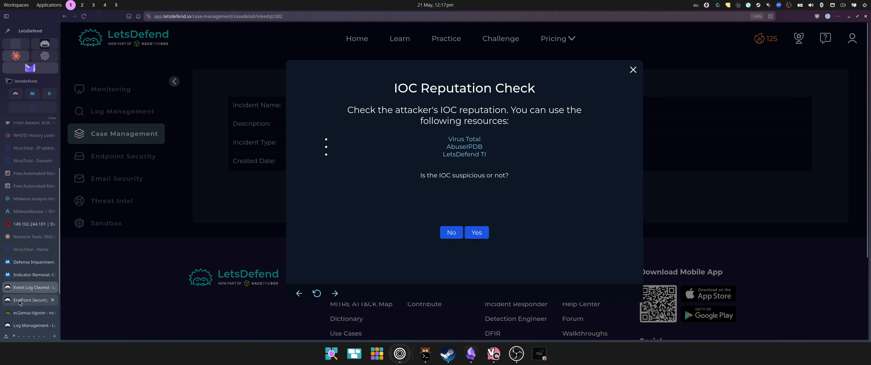
Step: Open LetsDefend's Threat Intel page in a new tab from Log Management
{"action": "left_click", "coordinate": [24, 326]}
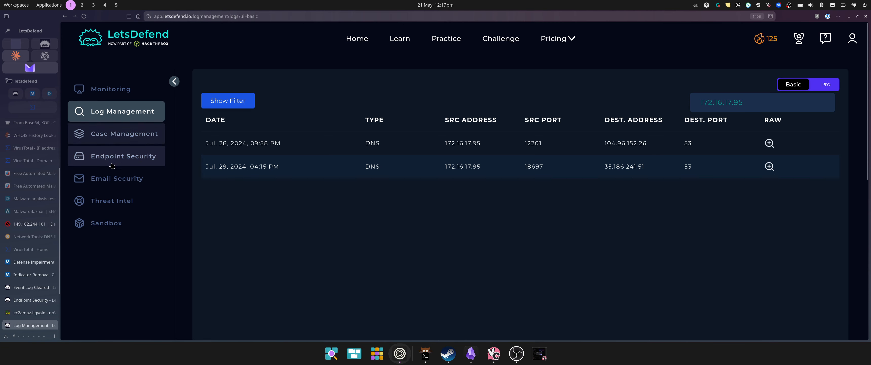
{"action": "right_click", "coordinate": [98, 202]}
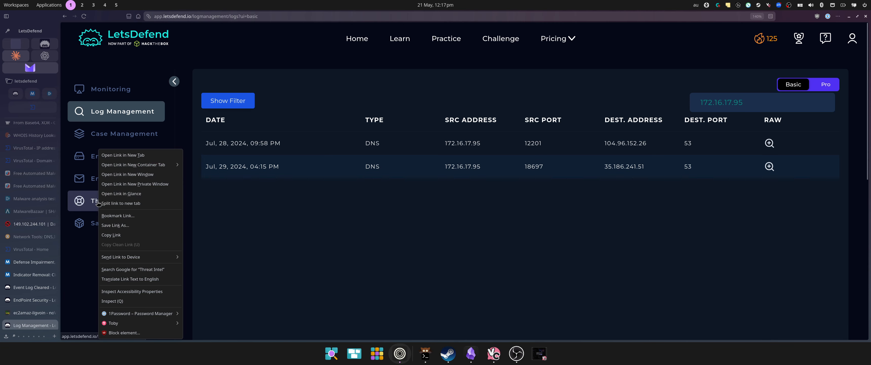
{"action": "left_click", "coordinate": [142, 157]}
{"action": "scroll", "coordinate": [37, 267], "scroll_direction": "down", "scroll_amount": 2}
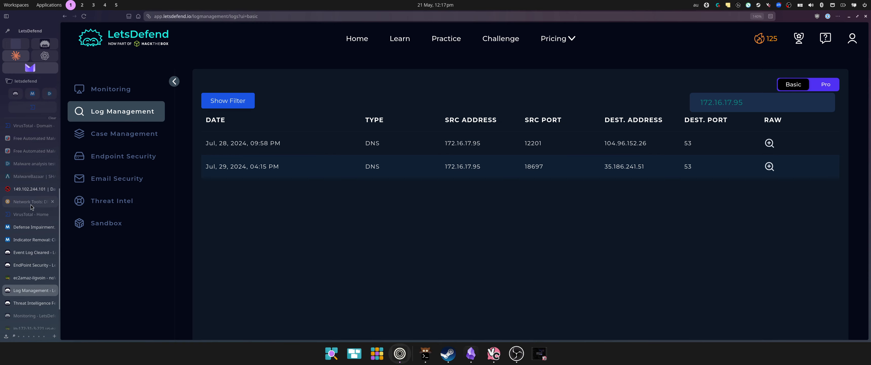
Step: Switch to the AbuseIPDB report and copy the IP address 149.102.244.101 from its heading
{"action": "left_click", "coordinate": [28, 189]}
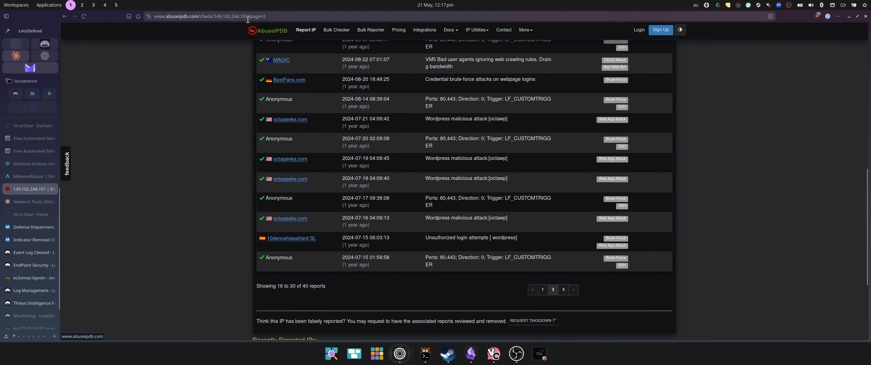
{"action": "scroll", "coordinate": [356, 103], "scroll_direction": "up", "scroll_amount": 10}
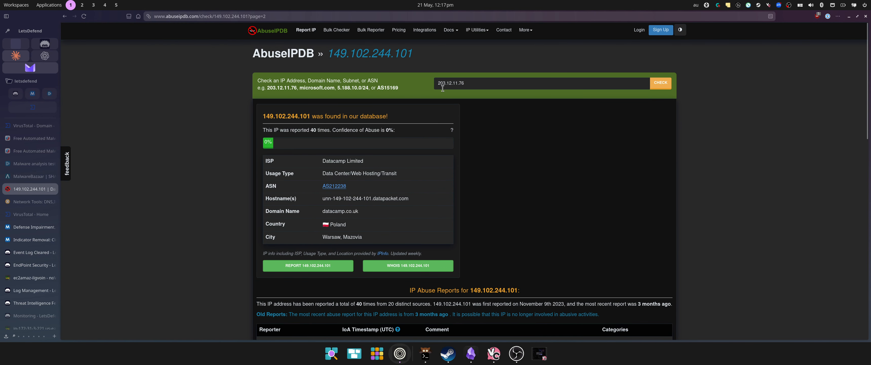
{"action": "left_click_drag", "start_coordinate": [411, 51], "coordinate": [328, 49]}
{"action": "key", "text": "ctrl+c"}
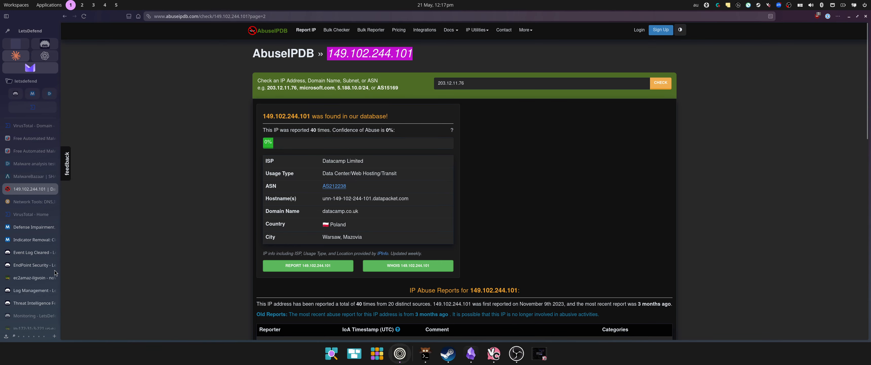
Step: Search the LetsDefend threat intelligence feed by free text for 149.102.244.101
{"action": "left_click", "coordinate": [38, 303]}
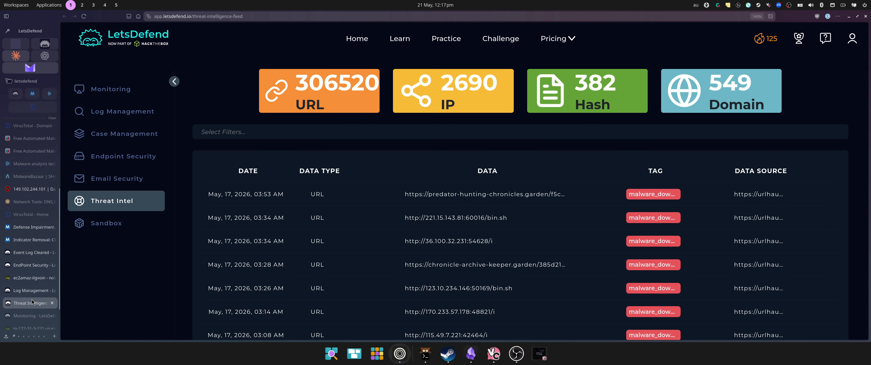
{"action": "left_click", "coordinate": [302, 135]}
{"action": "left_click", "coordinate": [263, 165]}
{"action": "key", "text": "ctrl+v"}
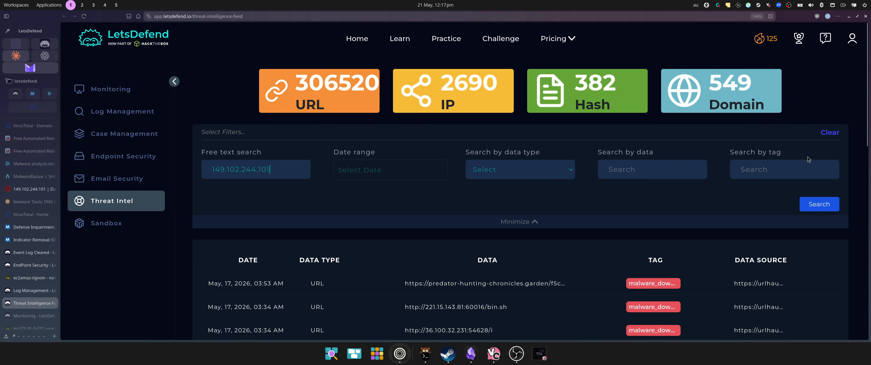
{"action": "left_click", "coordinate": [819, 204]}
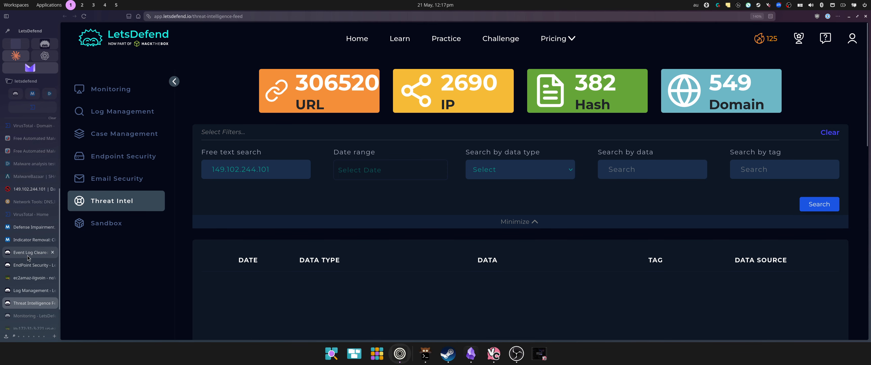
Step: Return to the case playbook and answer Yes to the IOC being suspicious in the reputation check
{"action": "left_click", "coordinate": [32, 253]}
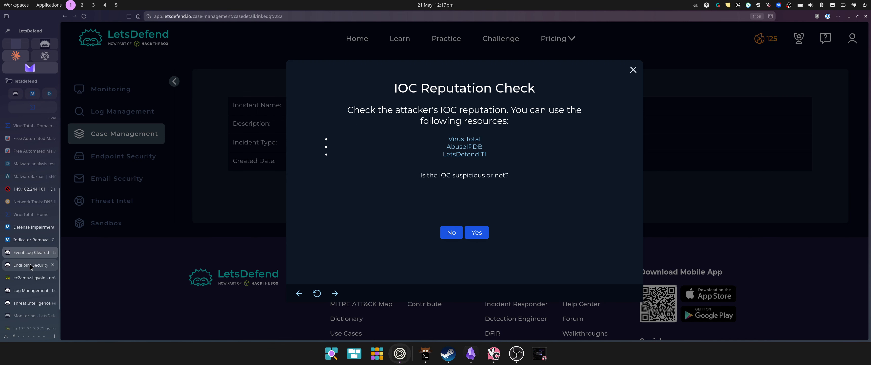
{"action": "left_click", "coordinate": [478, 232]}
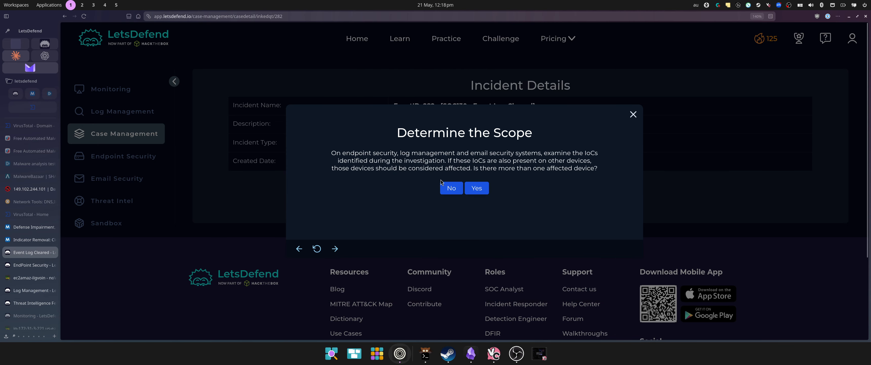
Step: Switch to Log Management, copy source address 149.102.244.101 from the first results page and search the logs for it
{"action": "left_click", "coordinate": [31, 290]}
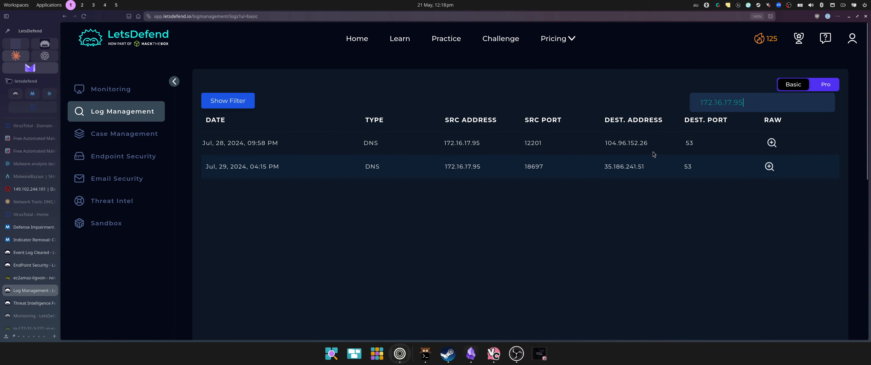
{"action": "left_click_drag", "start_coordinate": [648, 143], "coordinate": [605, 145]}
{"action": "scroll", "coordinate": [575, 236], "scroll_direction": "down", "scroll_amount": 3}
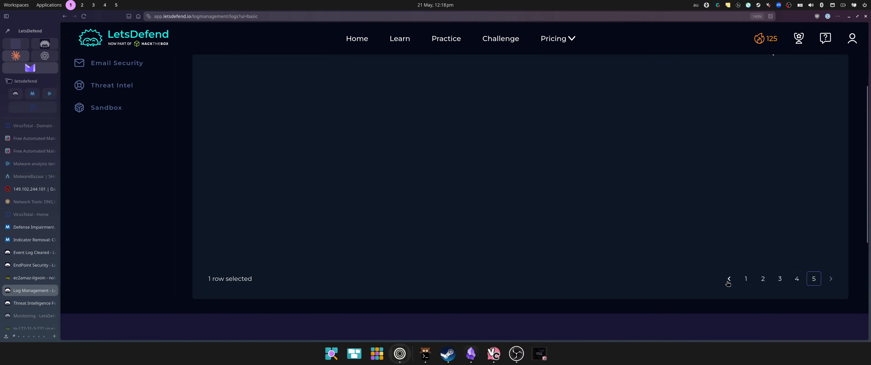
{"action": "left_click", "coordinate": [746, 278]}
{"action": "scroll", "coordinate": [661, 199], "scroll_direction": "up", "scroll_amount": 5}
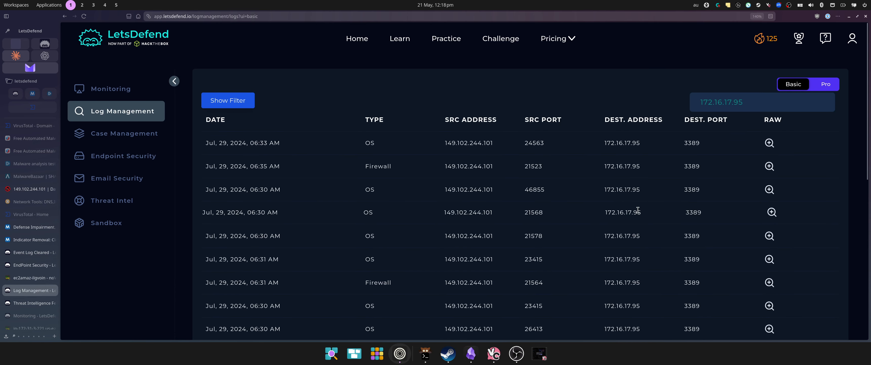
{"action": "double_click", "coordinate": [454, 182]}
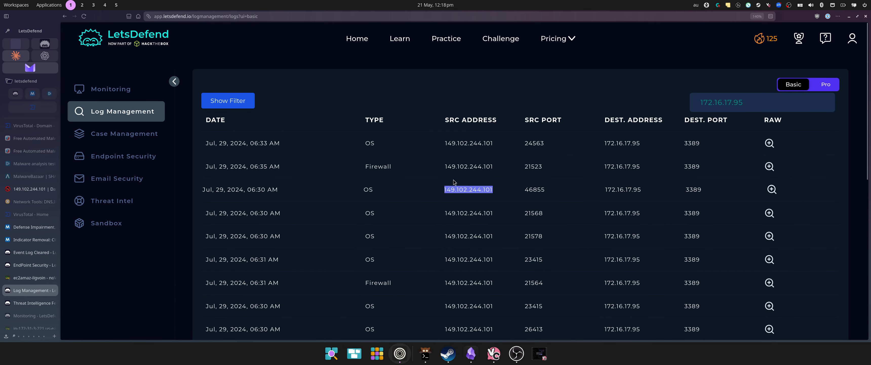
{"action": "key", "text": "ctrl+c"}
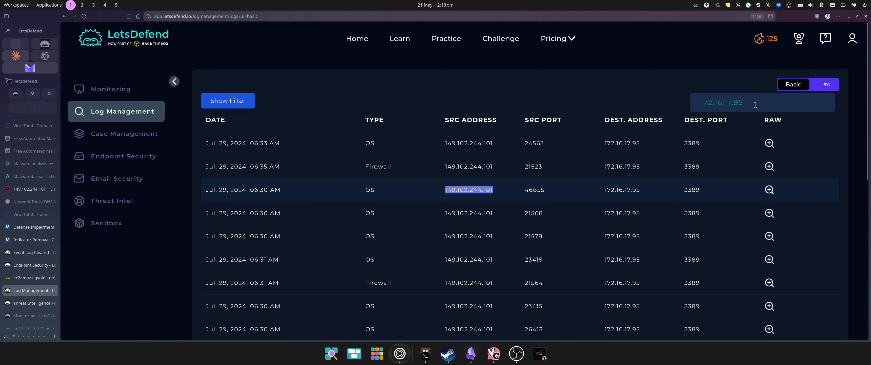
{"action": "left_click_drag", "start_coordinate": [754, 102], "coordinate": [636, 109]}
{"action": "key", "text": "ctrl+v"}
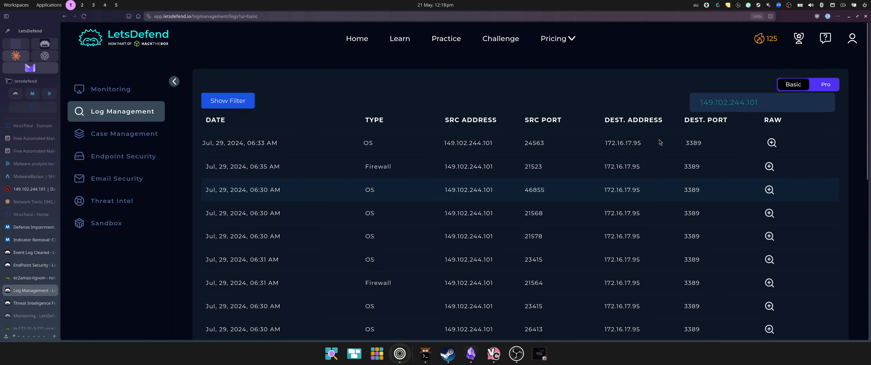
Step: Examine all four result pages for 149.102.244.101 to check which destination addresses it contacted
{"action": "scroll", "coordinate": [717, 165], "scroll_direction": "down", "scroll_amount": 6}
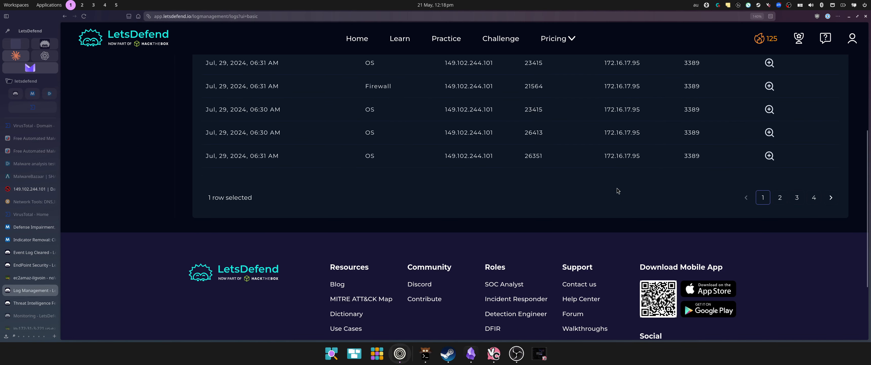
{"action": "left_click", "coordinate": [780, 163]}
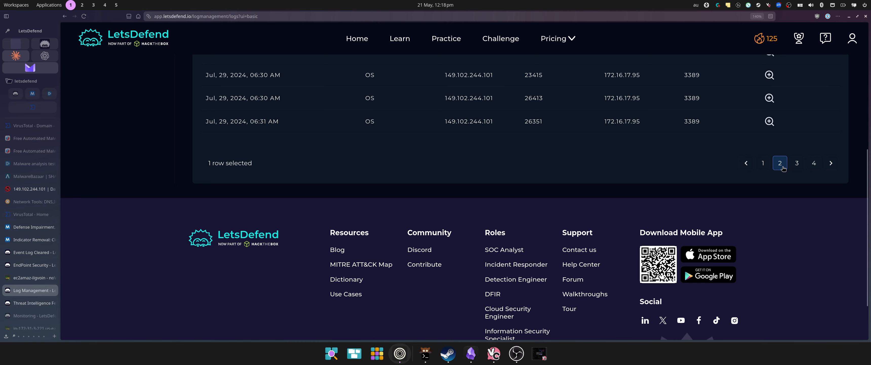
{"action": "scroll", "coordinate": [782, 172], "scroll_direction": "down", "scroll_amount": 5}
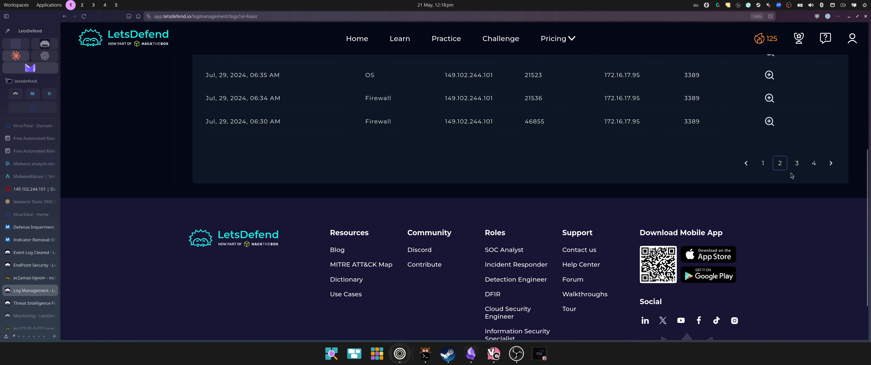
{"action": "left_click", "coordinate": [796, 163]}
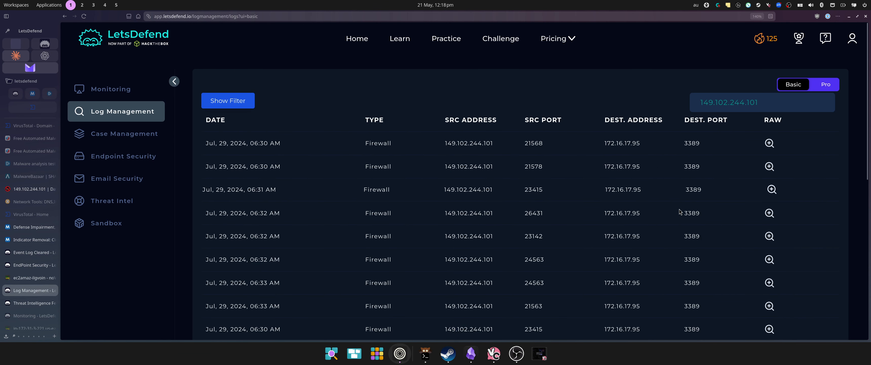
{"action": "scroll", "coordinate": [816, 191], "scroll_direction": "down", "scroll_amount": 5}
{"action": "left_click", "coordinate": [814, 163]}
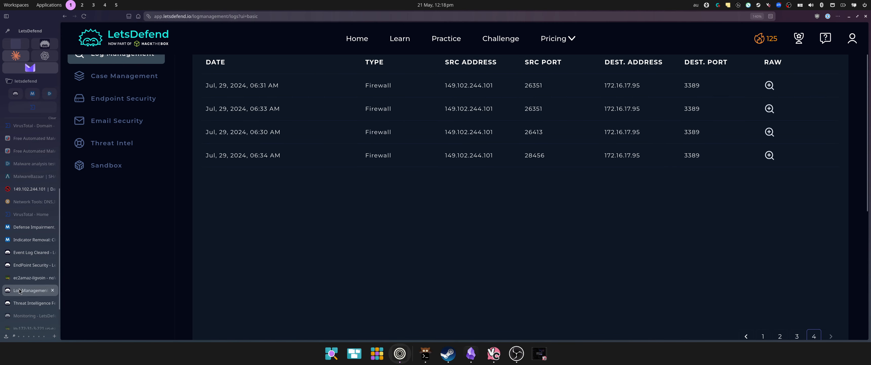
Step: Return to the case playbook, answer No to more than one affected device and Yes to isolating the device
{"action": "left_click", "coordinate": [31, 266]}
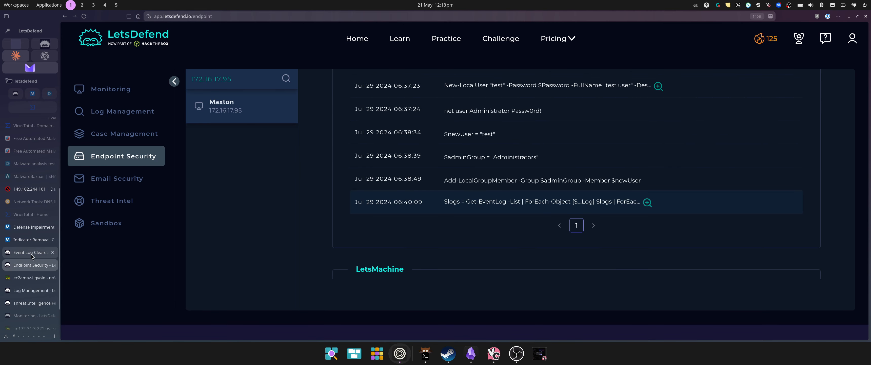
{"action": "left_click", "coordinate": [31, 253]}
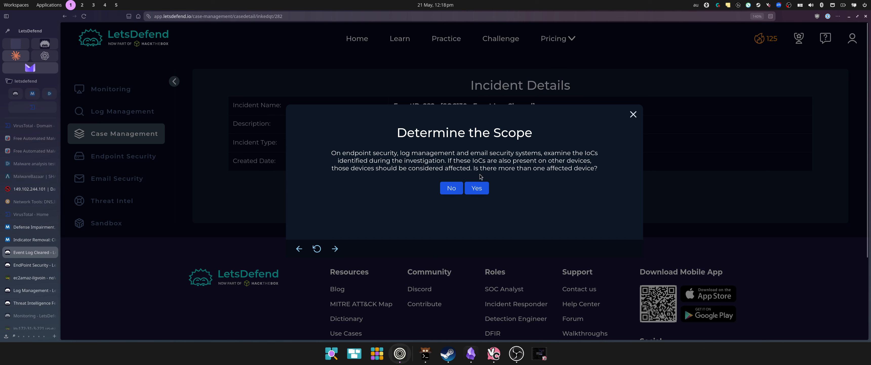
{"action": "left_click", "coordinate": [453, 189]}
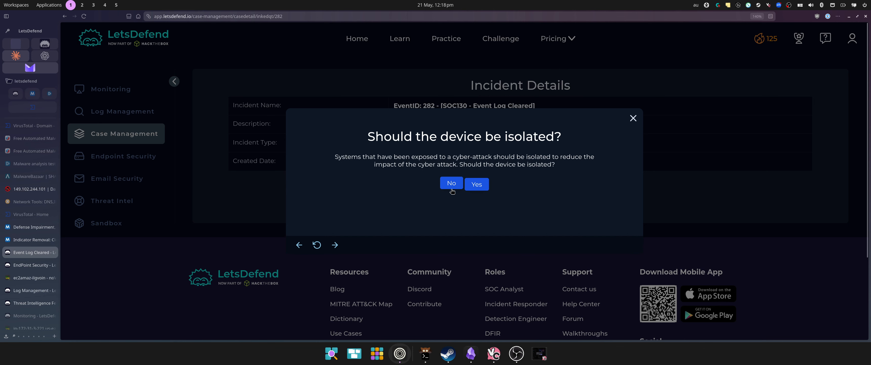
{"action": "left_click", "coordinate": [478, 183]}
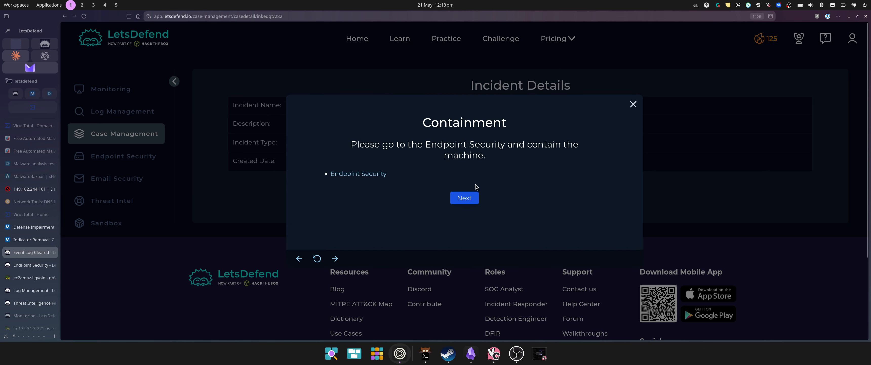
Step: Enable containment for the endpoint 172.16.17.95 in Endpoint Security and approve the change
{"action": "left_click", "coordinate": [31, 265]}
{"action": "scroll", "coordinate": [554, 150], "scroll_direction": "up", "scroll_amount": 10}
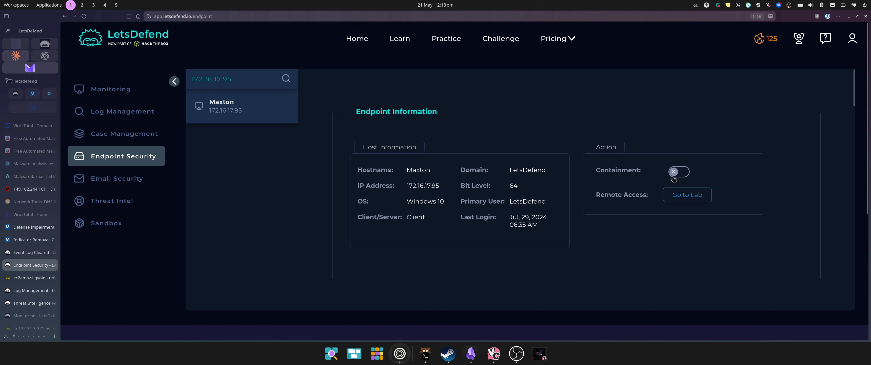
{"action": "left_click", "coordinate": [675, 172]}
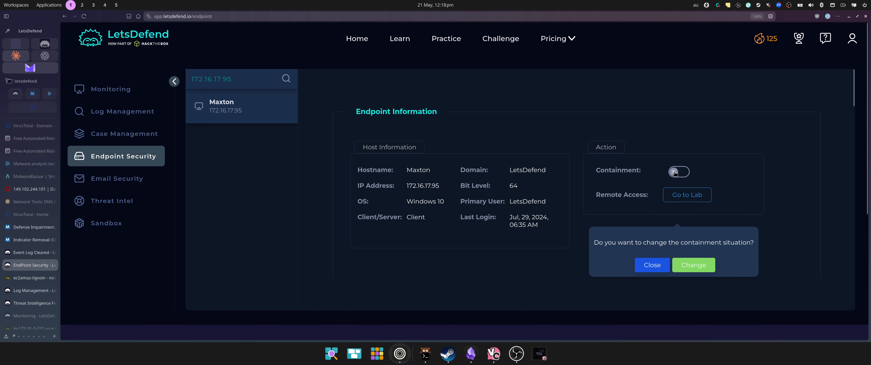
{"action": "left_click", "coordinate": [684, 271]}
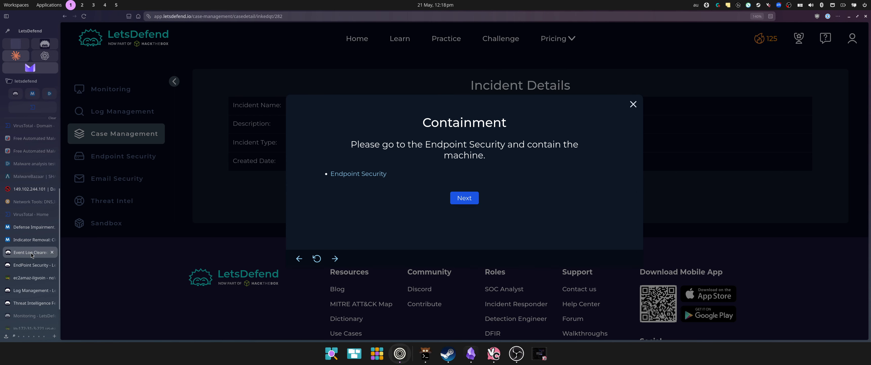
Step: Advance the case playbook past Containment, add 149.102.244.101 as an IP Address artifact and insert another blank artifact row
{"action": "left_click", "coordinate": [32, 252]}
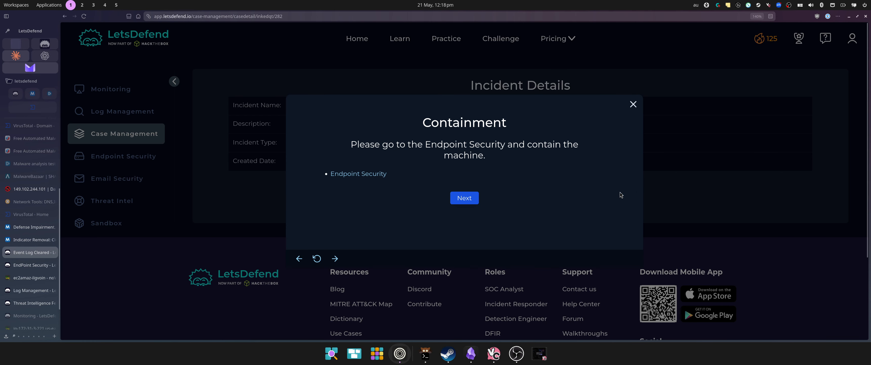
{"action": "left_click", "coordinate": [466, 198]}
{"action": "left_click", "coordinate": [469, 209]}
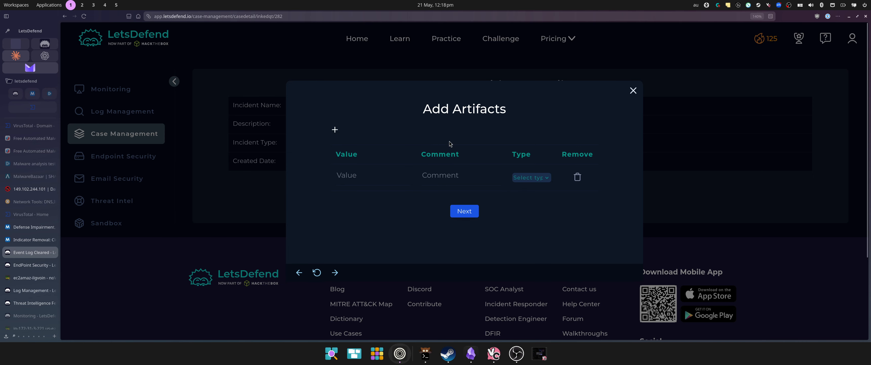
{"action": "left_click", "coordinate": [351, 177]}
{"action": "key", "text": "ctrl+v"}
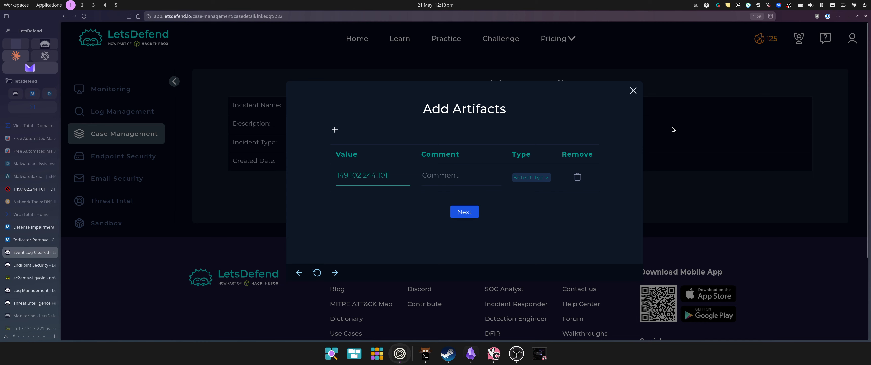
{"action": "left_click", "coordinate": [522, 177]}
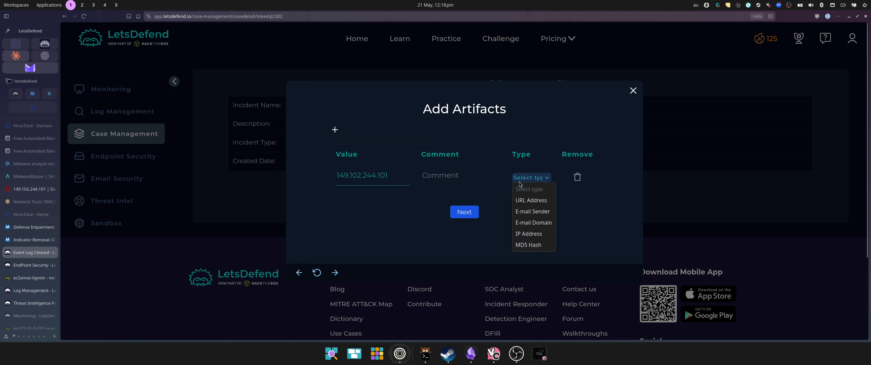
{"action": "left_click", "coordinate": [531, 233]}
{"action": "left_click", "coordinate": [334, 130]}
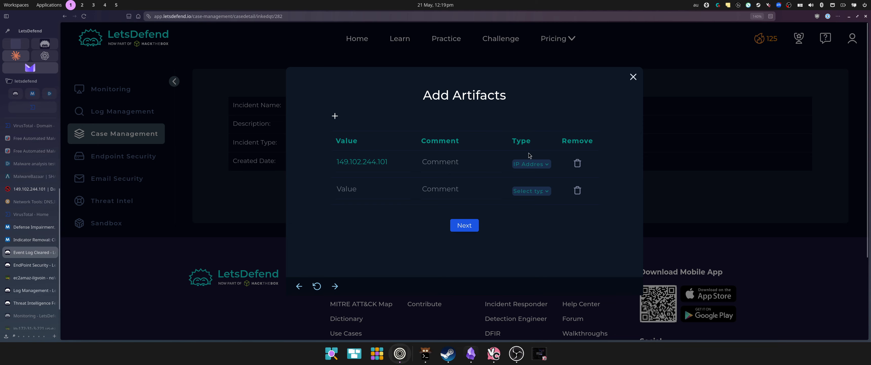
Step: Examine the Endpoint Security, lab, Log Management and Threat Intel tabs for further artifacts to record
{"action": "left_click", "coordinate": [20, 268]}
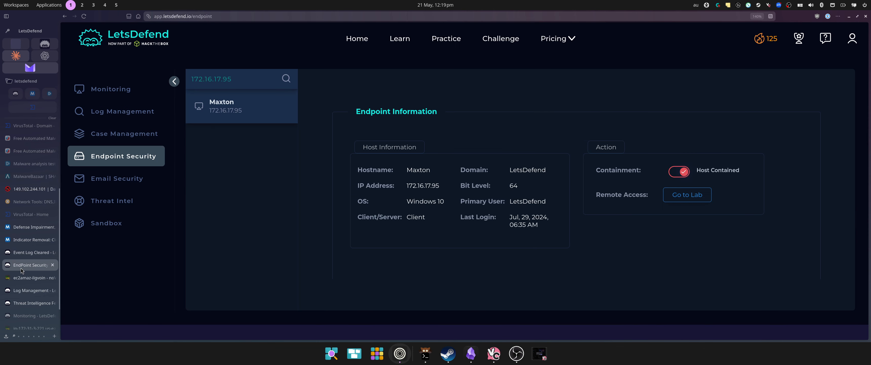
{"action": "left_click", "coordinate": [26, 281]}
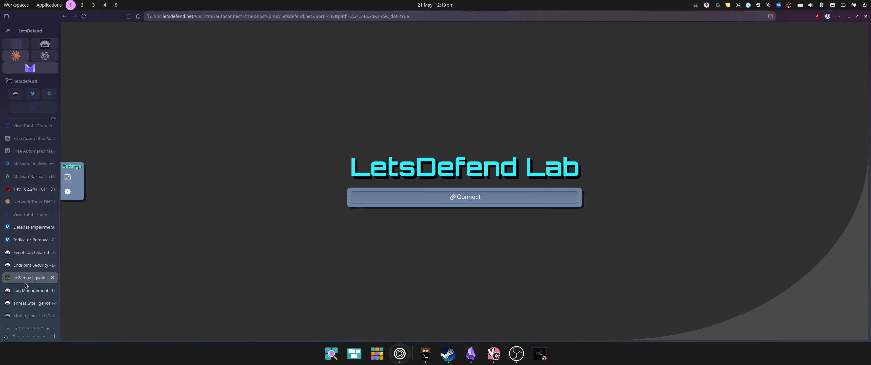
{"action": "left_click", "coordinate": [27, 290]}
{"action": "left_click", "coordinate": [28, 303]}
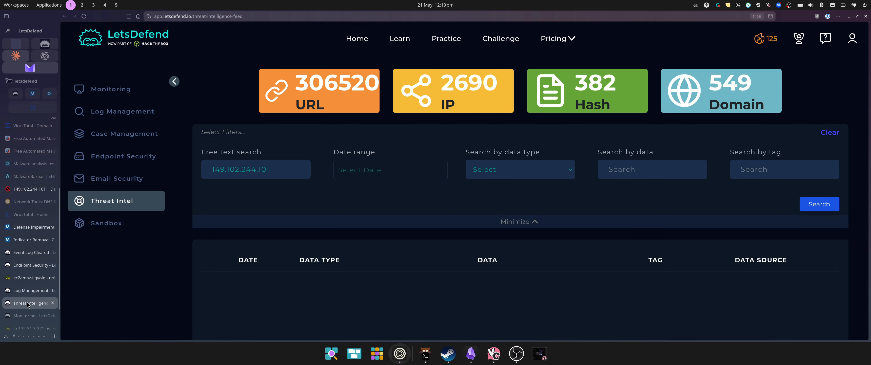
{"action": "left_click", "coordinate": [31, 267]}
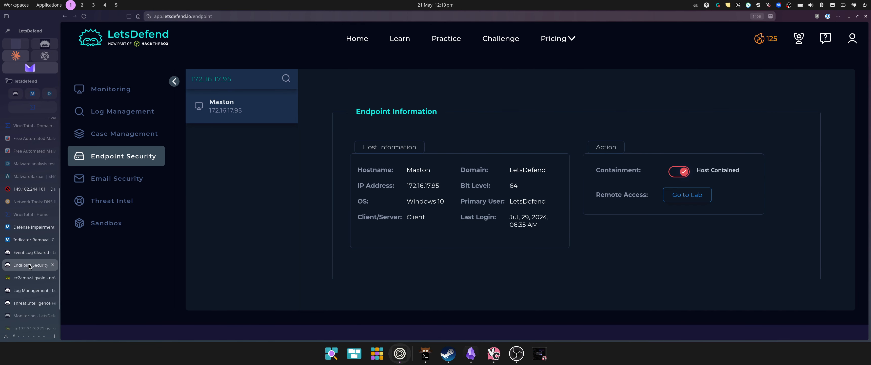
{"action": "left_click", "coordinate": [32, 289]}
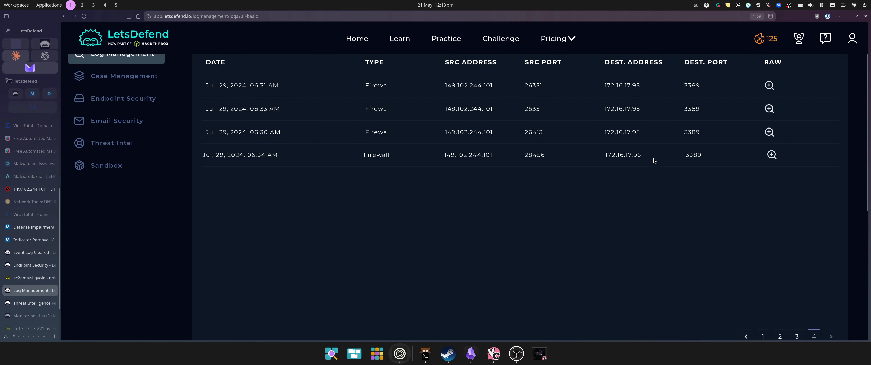
{"action": "scroll", "coordinate": [653, 159], "scroll_direction": "up", "scroll_amount": 3}
{"action": "scroll", "coordinate": [744, 244], "scroll_direction": "down", "scroll_amount": 10}
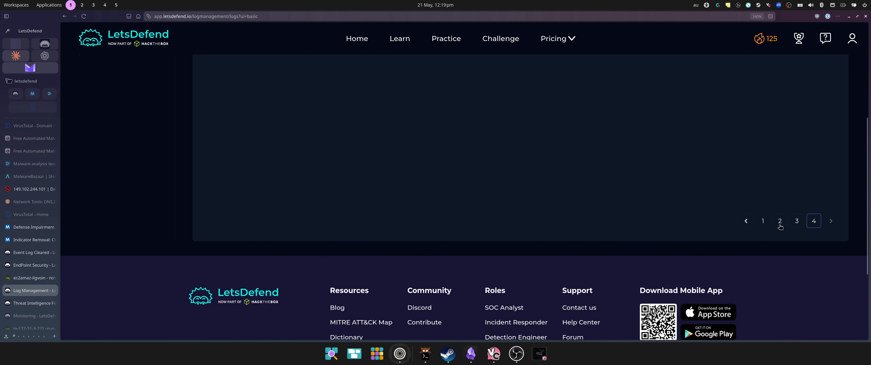
{"action": "scroll", "coordinate": [787, 259], "scroll_direction": "up", "scroll_amount": 5}
{"action": "left_click", "coordinate": [780, 337]}
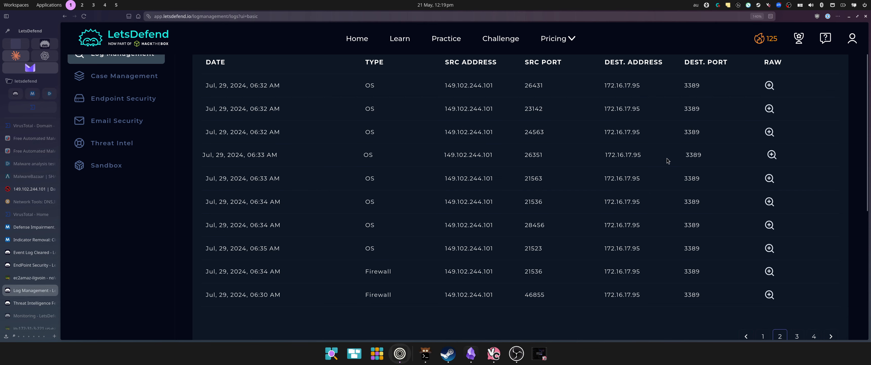
{"action": "scroll", "coordinate": [667, 162], "scroll_direction": "down", "scroll_amount": 3}
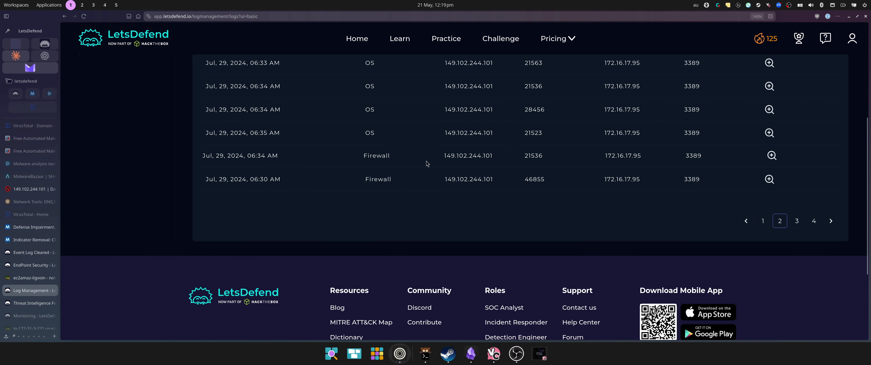
{"action": "left_click", "coordinate": [26, 269]}
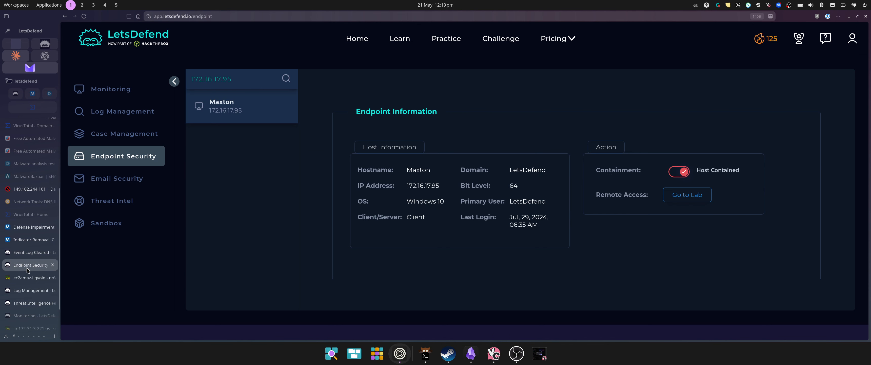
Step: Return to the case playbook and continue past the Add Artifacts stage
{"action": "left_click", "coordinate": [30, 252]}
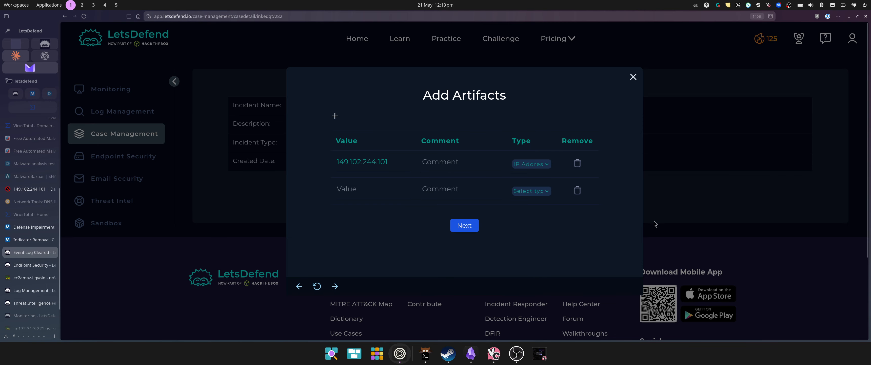
{"action": "left_click", "coordinate": [464, 225]}
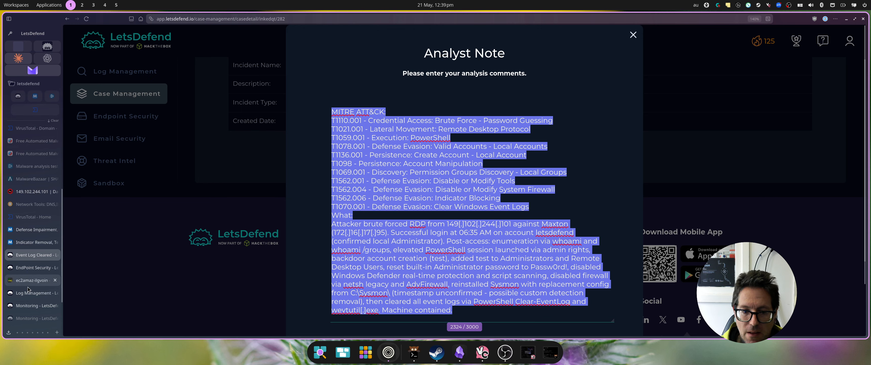
Step: Reconnect to the LetsDefend Lab machine and review the attacker's PowerShell commands in ConsoleHost_history
{"action": "left_click", "coordinate": [31, 280]}
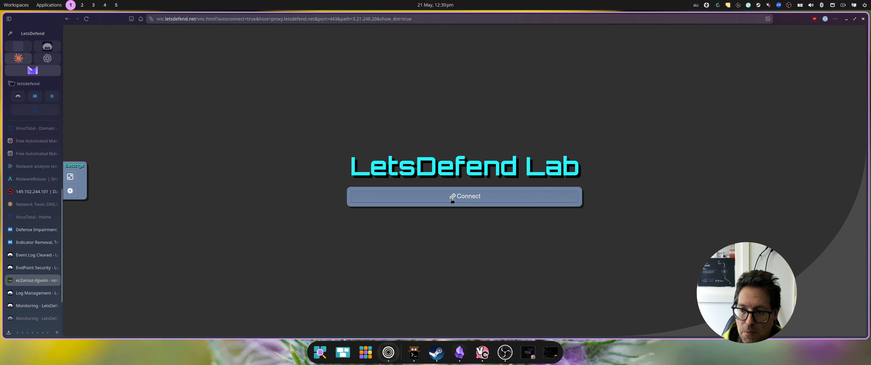
{"action": "left_click", "coordinate": [440, 199]}
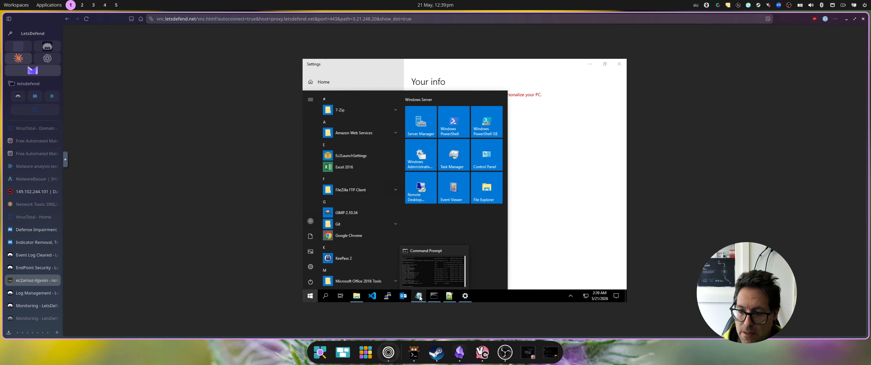
{"action": "mouse_move", "coordinate": [419, 295]}
{"action": "left_click", "coordinate": [422, 266]}
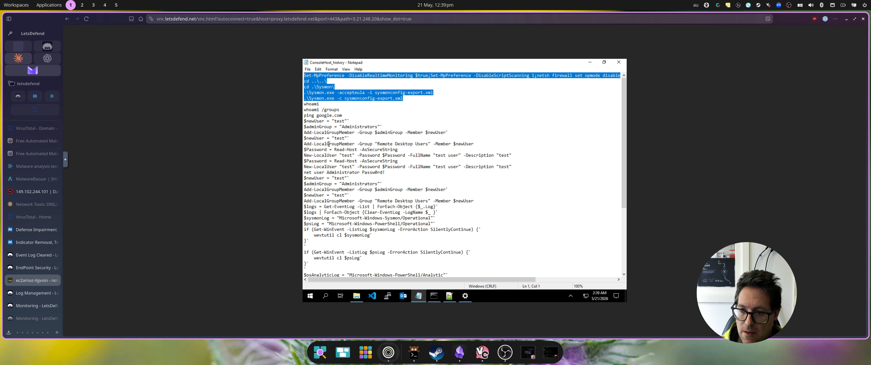
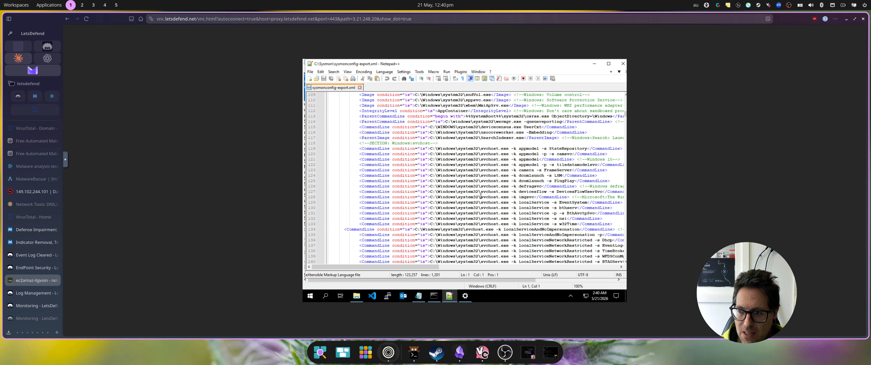
Step: Examine the command-line rules in sysmonconfig-export.xml on the lab machine
{"action": "scroll", "coordinate": [481, 190], "scroll_direction": "down", "scroll_amount": 4}
{"action": "left_click", "coordinate": [479, 176]}
{"action": "scroll", "coordinate": [476, 179], "scroll_direction": "down", "scroll_amount": 2}
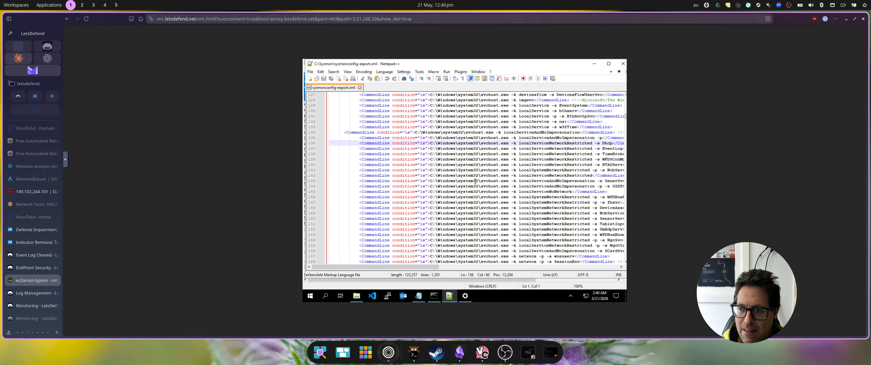
{"action": "scroll", "coordinate": [475, 182], "scroll_direction": "down", "scroll_amount": 2}
{"action": "scroll", "coordinate": [479, 192], "scroll_direction": "down", "scroll_amount": 9}
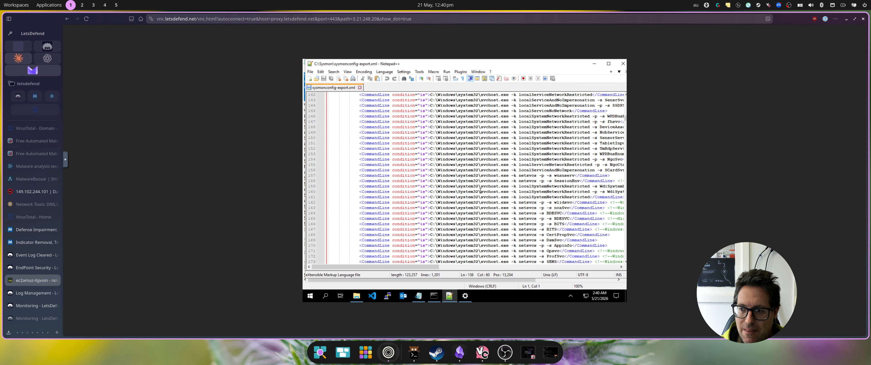
{"action": "scroll", "coordinate": [483, 194], "scroll_direction": "down", "scroll_amount": 3}
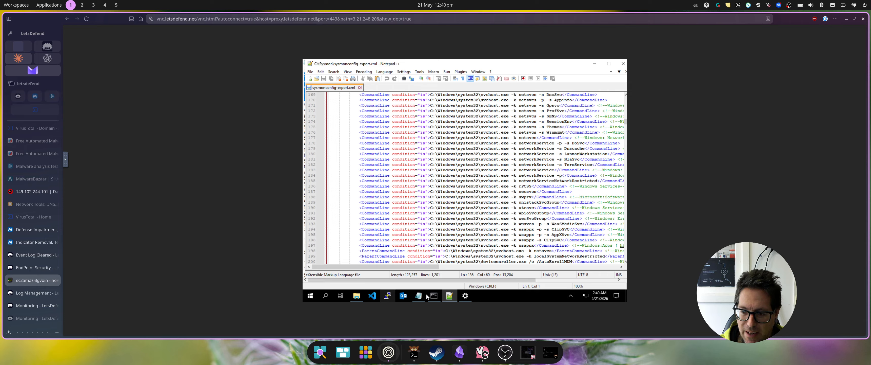
Step: Check the lab machine's Windows account settings for other users and the signed-in account's info
{"action": "mouse_move", "coordinate": [466, 296]}
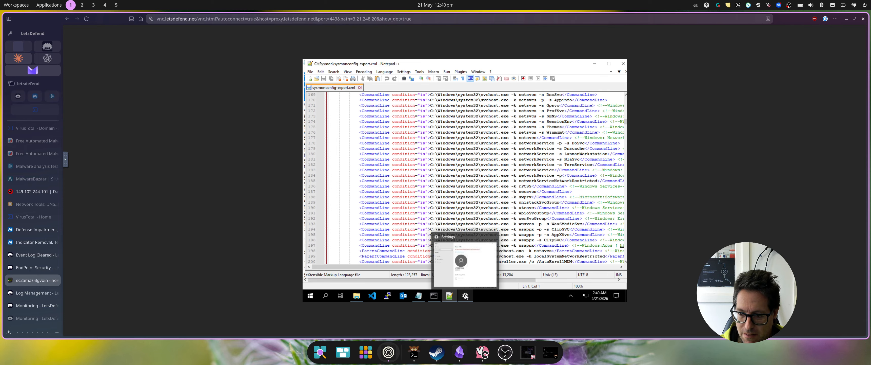
{"action": "left_click", "coordinate": [462, 242]}
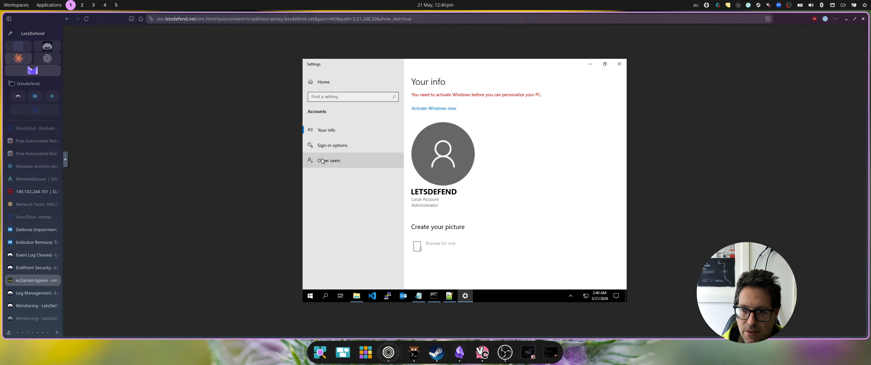
{"action": "left_click", "coordinate": [392, 166]}
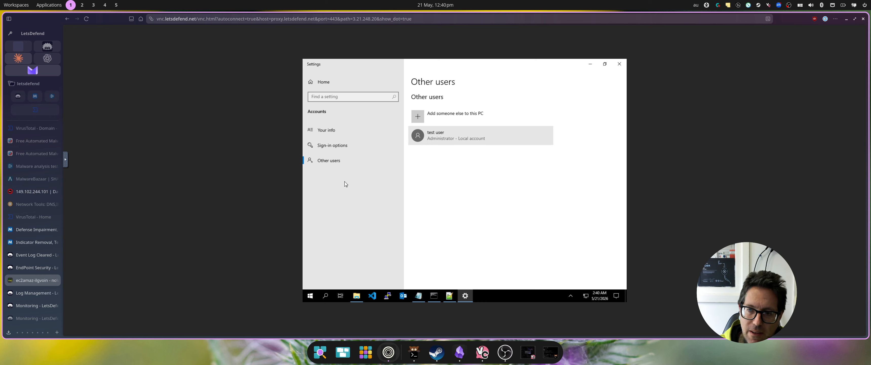
{"action": "left_click", "coordinate": [331, 133]}
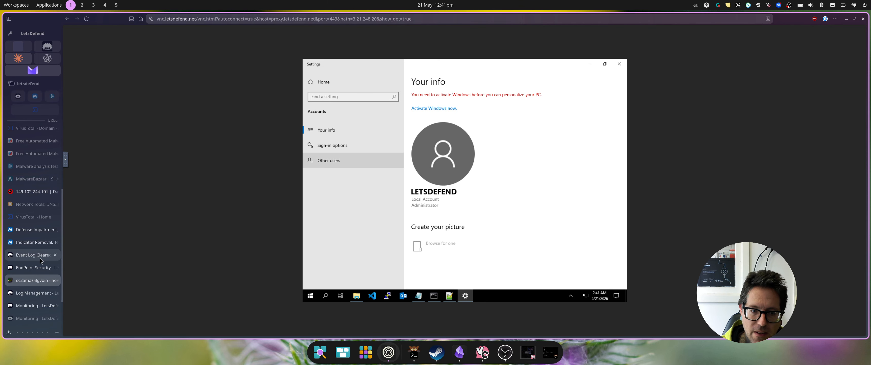
Step: Compare the case's analyst note with the MITRE ATT&CK Indicator Removal technique page (T1070) and return to the note
{"action": "left_click", "coordinate": [31, 268]}
{"action": "left_click", "coordinate": [28, 257]}
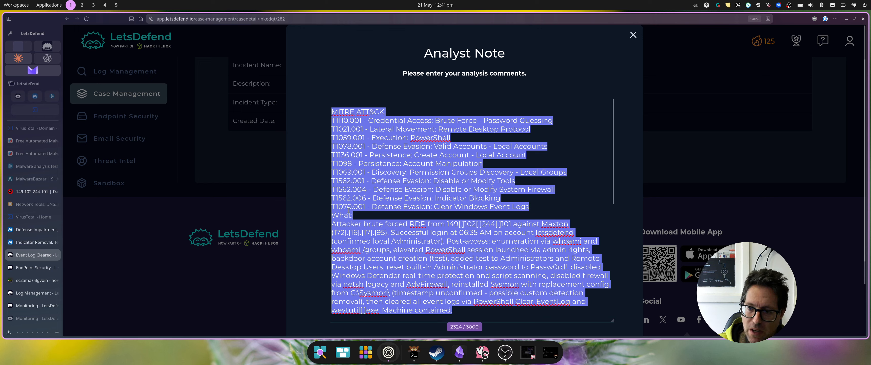
{"action": "left_click", "coordinate": [34, 242]}
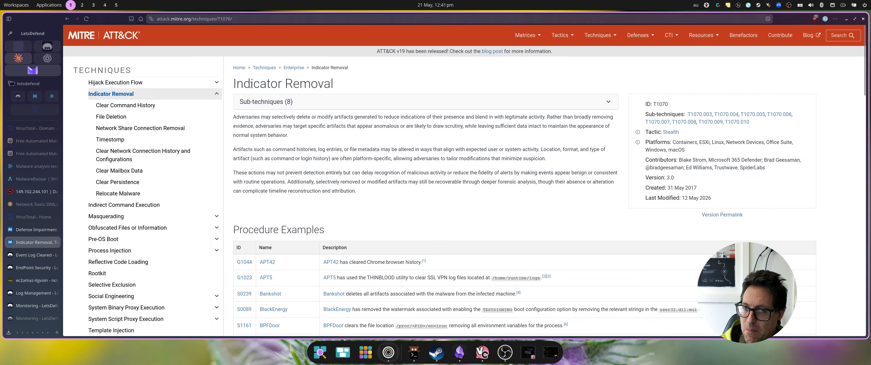
{"action": "left_click", "coordinate": [34, 257]}
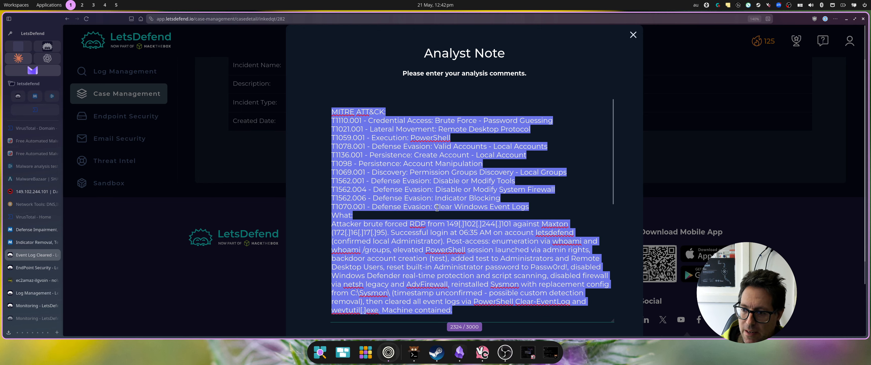
Step: Proofread the analyst note's What, When, Where, Who and Why sections and proceed to the playbook's finish stage
{"action": "scroll", "coordinate": [517, 185], "scroll_direction": "down", "scroll_amount": 3}
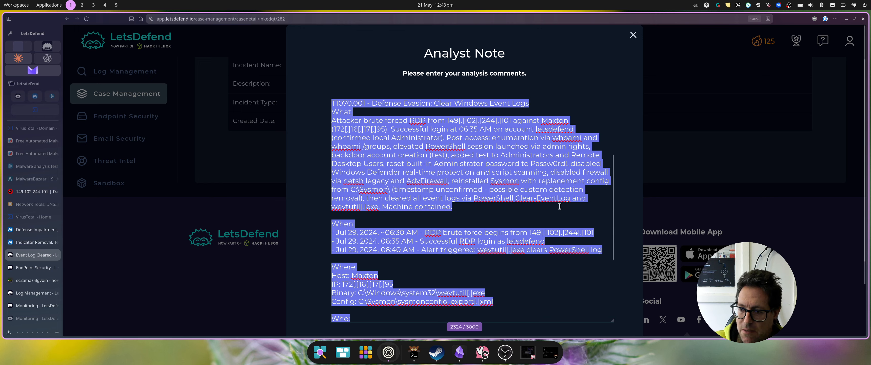
{"action": "scroll", "coordinate": [385, 212], "scroll_direction": "down", "scroll_amount": 3}
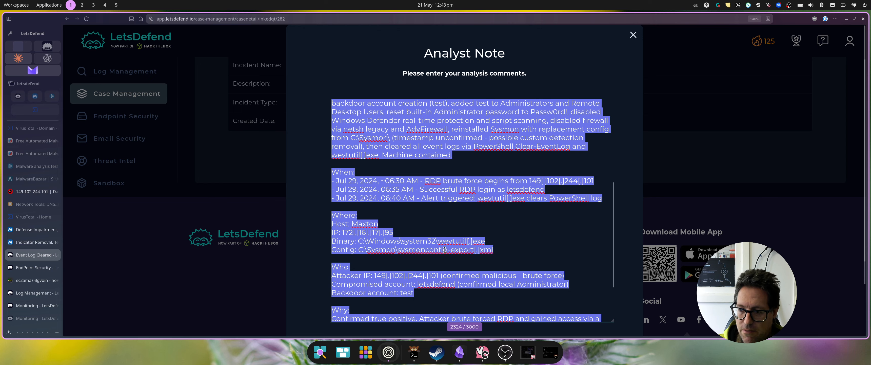
{"action": "scroll", "coordinate": [464, 214], "scroll_direction": "down", "scroll_amount": 3}
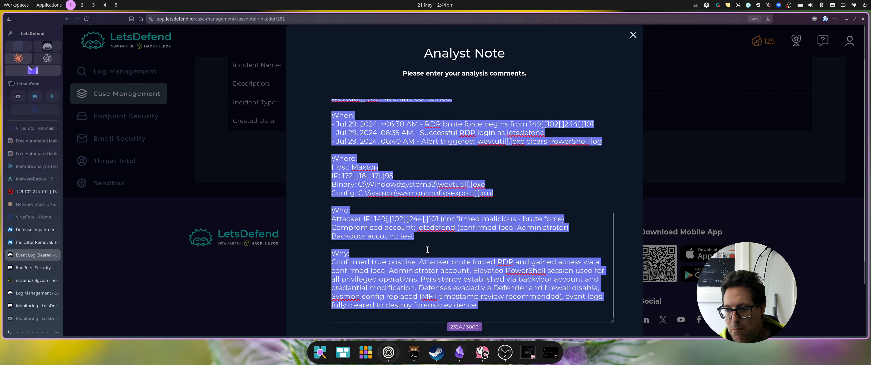
{"action": "scroll", "coordinate": [402, 245], "scroll_direction": "down", "scroll_amount": 2}
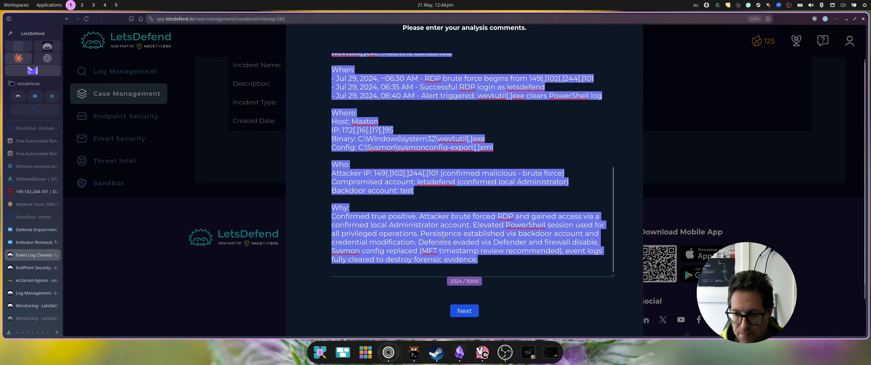
{"action": "left_click", "coordinate": [465, 311]}
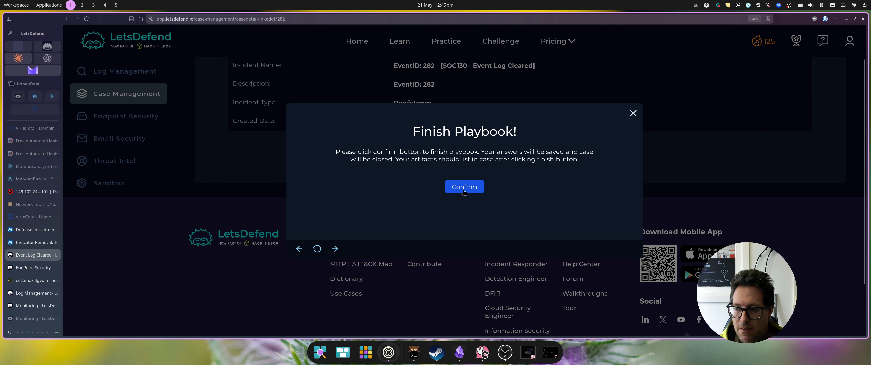
Step: Go back to the Analyst Note stage and paste the full analysis note into the empty comments
{"action": "left_click", "coordinate": [299, 249]}
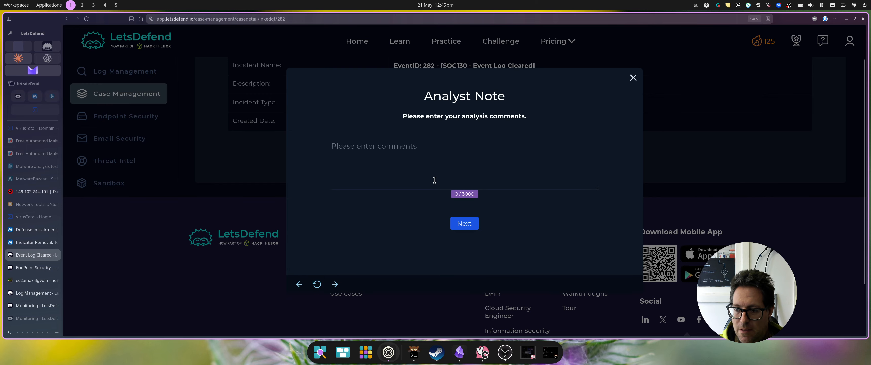
{"action": "left_click", "coordinate": [435, 172]}
{"action": "key", "text": "ctrl+v"}
{"action": "scroll", "coordinate": [418, 167], "scroll_direction": "up", "scroll_amount": 10}
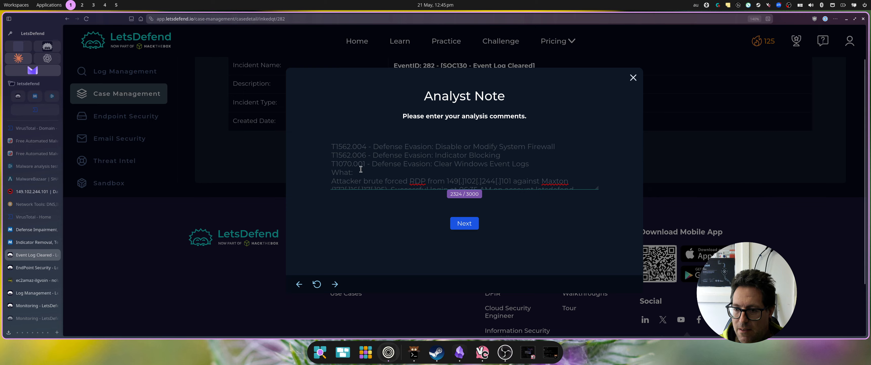
Step: Delete the MITRE ATT&CK technique list from the analyst note so it starts at the What section
{"action": "key", "text": "shift+Home"}
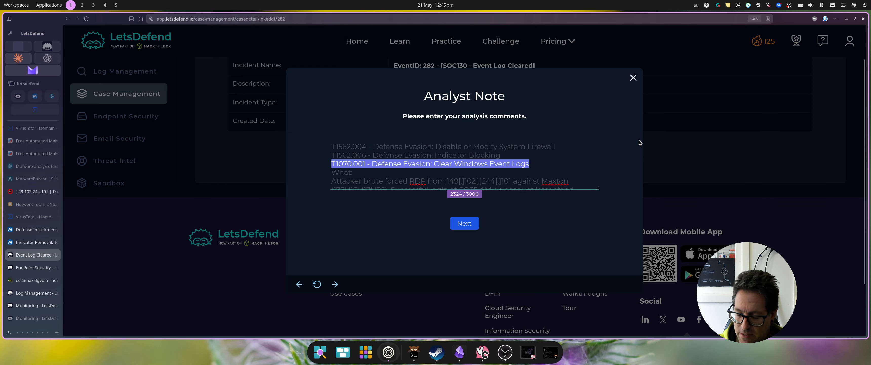
{"action": "key", "text": "shift+Up"}
{"action": "key", "text": "shift+Up"}
{"action": "key", "text": "shift+Up"}
{"action": "key", "text": "shift+Up"}
{"action": "key", "text": "shift+Up"}
{"action": "key", "text": "shift+Up"}
{"action": "key", "text": "shift+Up"}
{"action": "key", "text": "shift+Up"}
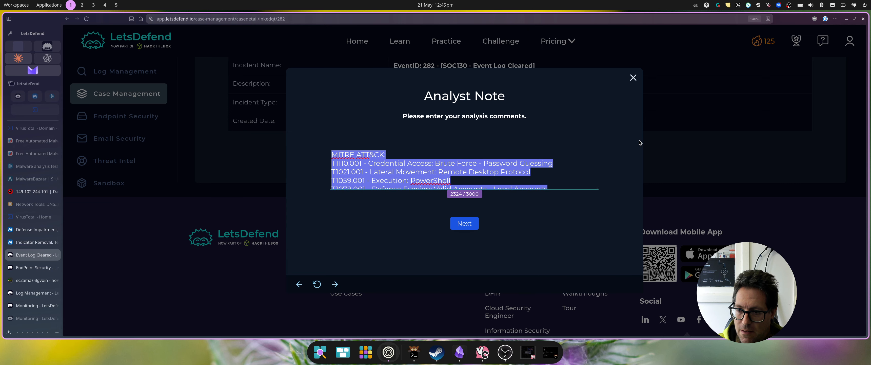
{"action": "key", "text": "BackSpace"}
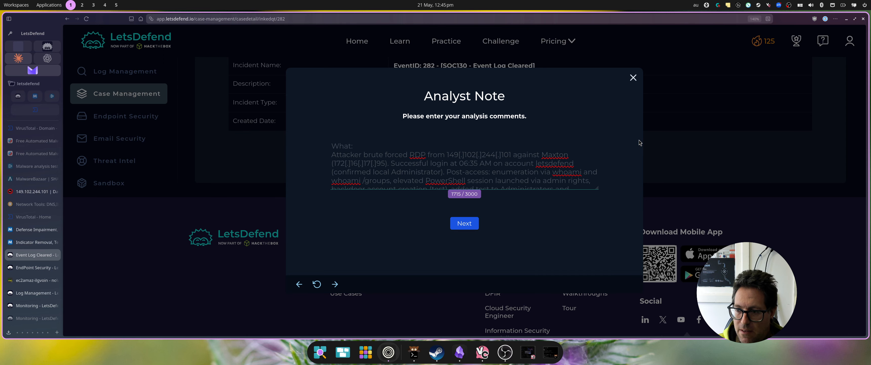
Step: Submit the shortened analyst note, confirm finishing the playbook and continue to the monitoring page
{"action": "left_click", "coordinate": [460, 224]}
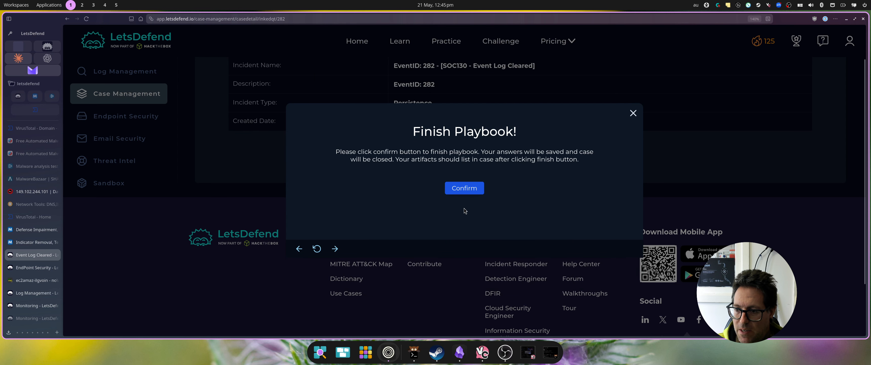
{"action": "left_click", "coordinate": [455, 188]}
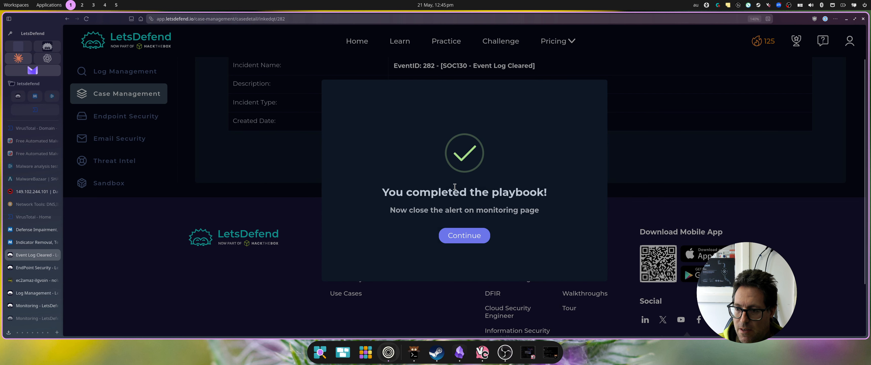
{"action": "left_click", "coordinate": [470, 239]}
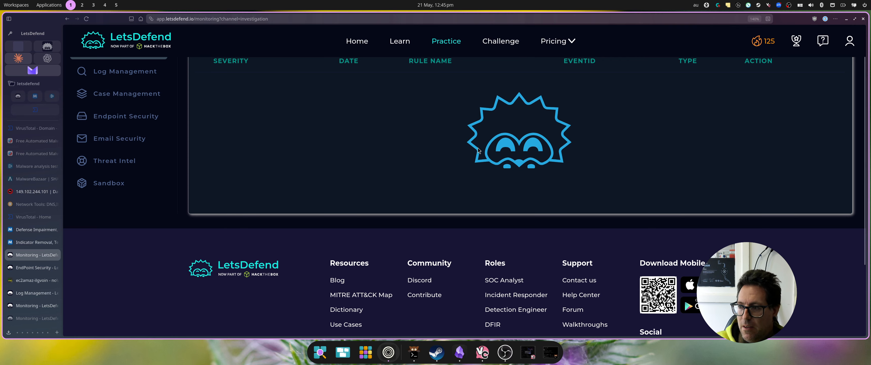
Step: Close alert 282 as True Positive with the analysis pasted as its note, and dismiss the streak screen
{"action": "scroll", "coordinate": [428, 163], "scroll_direction": "up", "scroll_amount": 2}
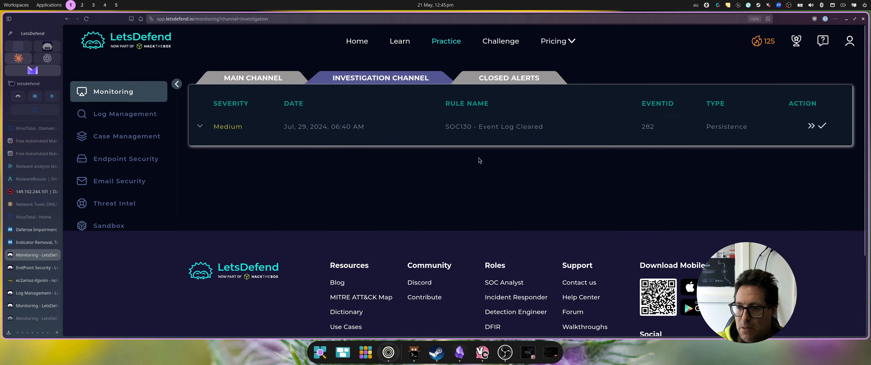
{"action": "left_click", "coordinate": [822, 125]}
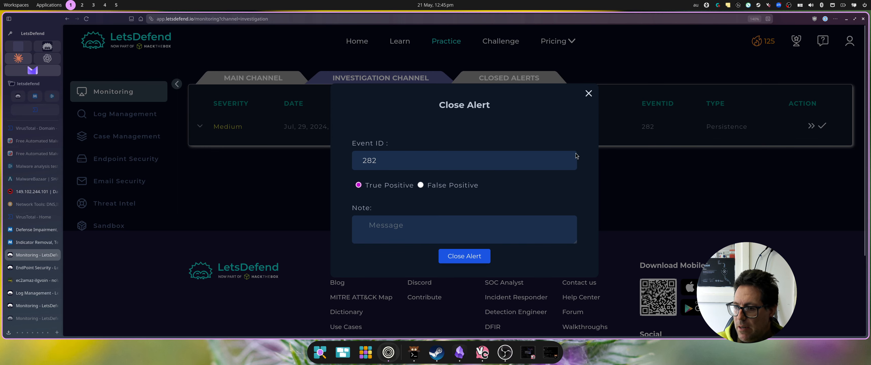
{"action": "left_click", "coordinate": [400, 230]}
{"action": "key", "text": "ctrl+v"}
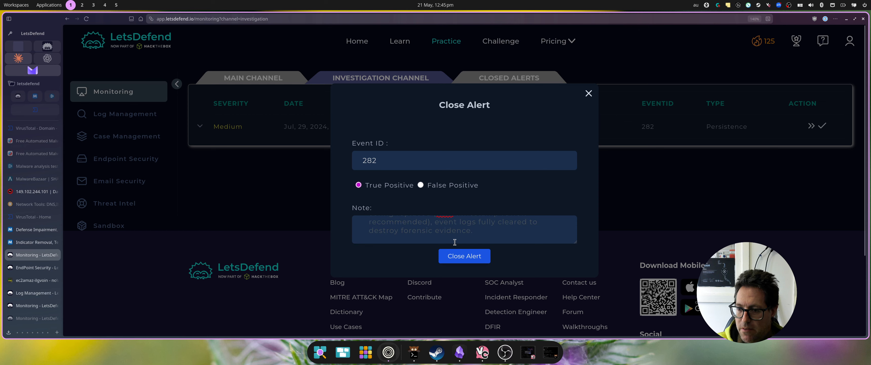
{"action": "left_click", "coordinate": [458, 253]}
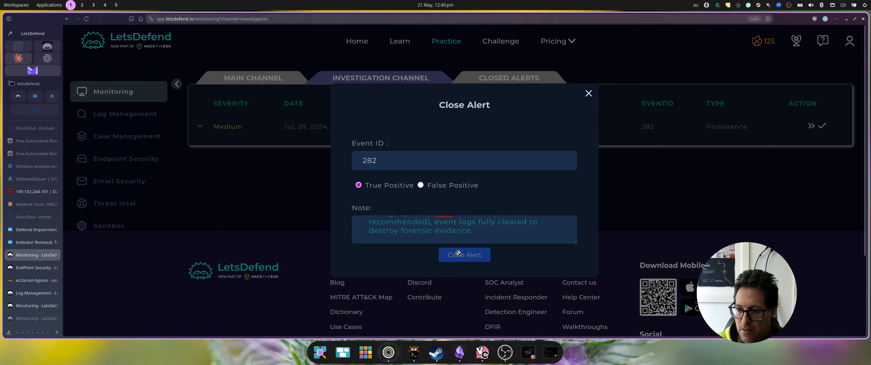
{"action": "scroll", "coordinate": [462, 214], "scroll_direction": "down", "scroll_amount": 2}
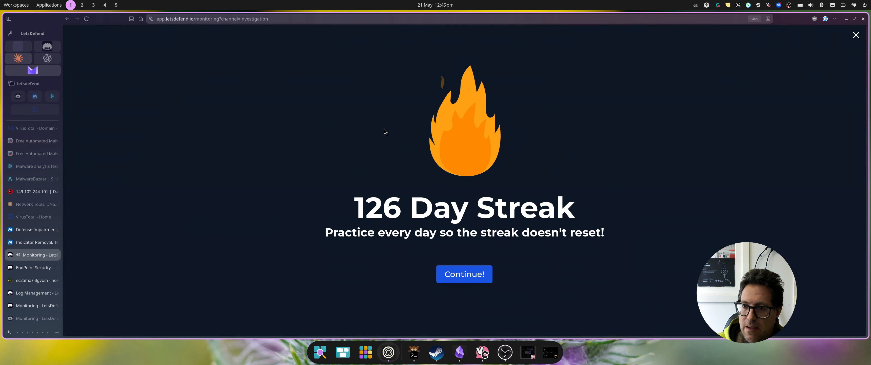
{"action": "left_click", "coordinate": [455, 277]}
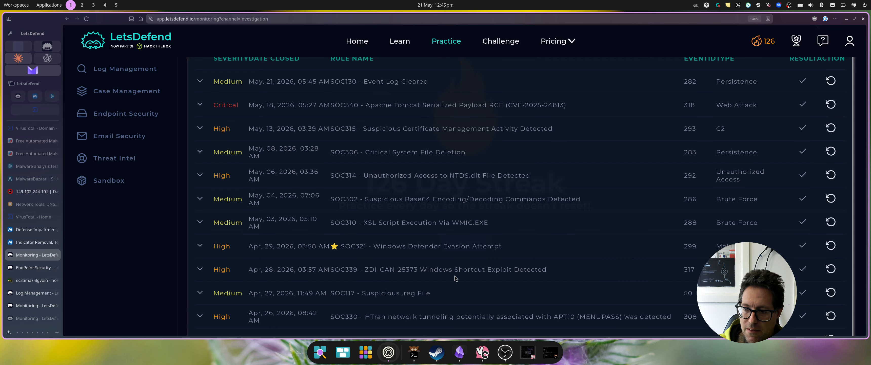
Step: Expand the closed SOC130 alert to review its graded answers, and switch to the MITRE ATT&CK Defense Impairment page
{"action": "left_click", "coordinate": [204, 82]}
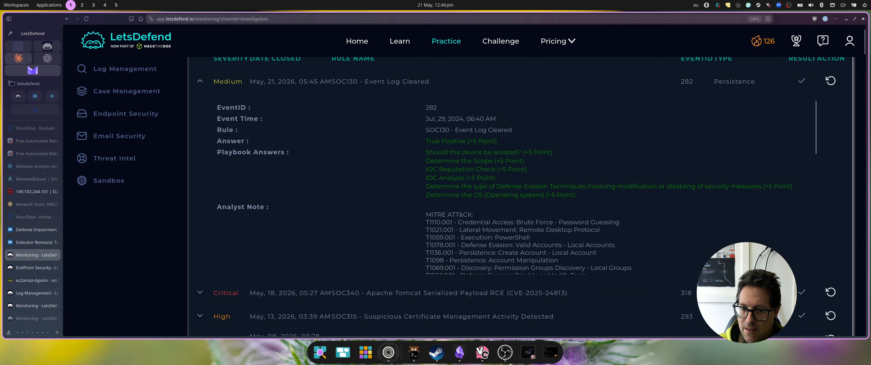
{"action": "left_click", "coordinate": [34, 232]}
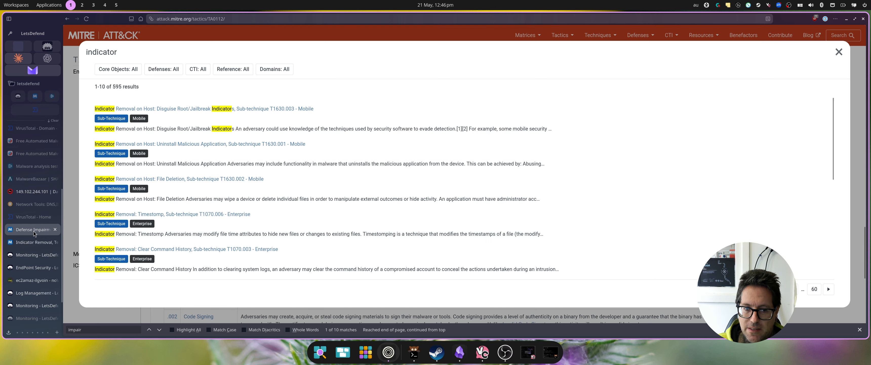
Step: Check the MITRE Indicator Removal page, then return to the closed SOC130 alert and read through its analyst note
{"action": "left_click", "coordinate": [34, 241]}
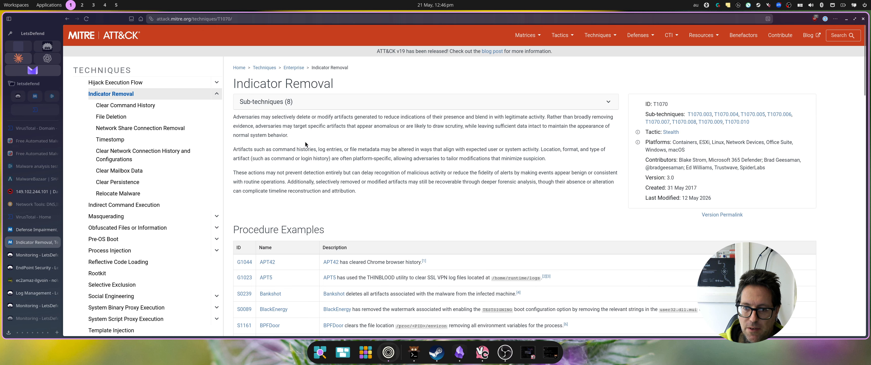
{"action": "left_click", "coordinate": [34, 255]}
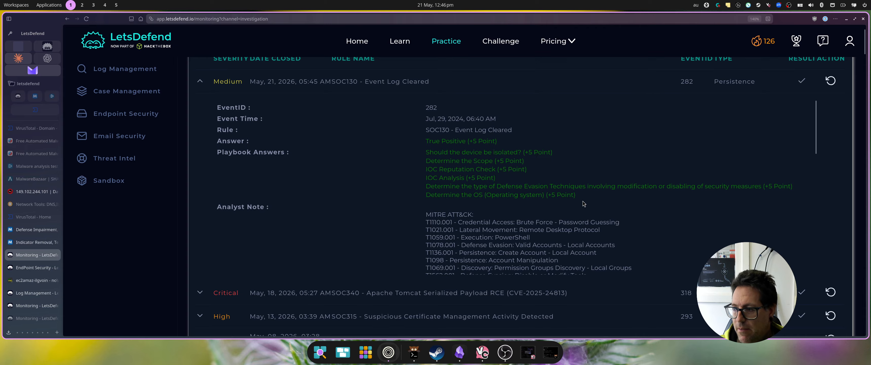
{"action": "scroll", "coordinate": [578, 193], "scroll_direction": "down", "scroll_amount": 10}
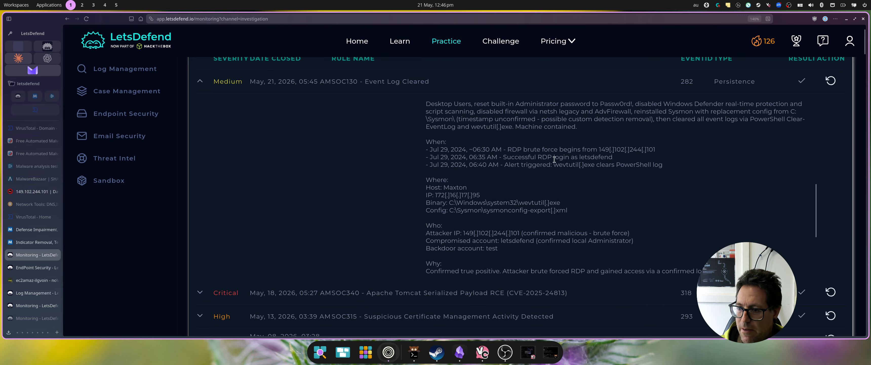
{"action": "scroll", "coordinate": [602, 158], "scroll_direction": "down", "scroll_amount": 1}
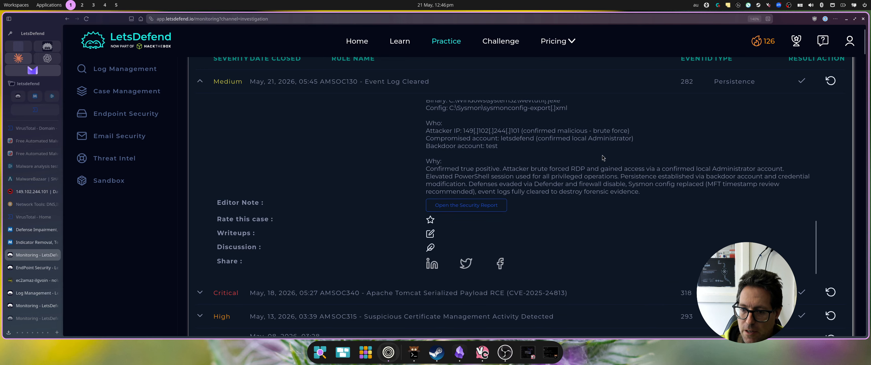
Step: Open the alert's security report, enter the download password, and download the official incident report PDF
{"action": "left_click", "coordinate": [461, 208]}
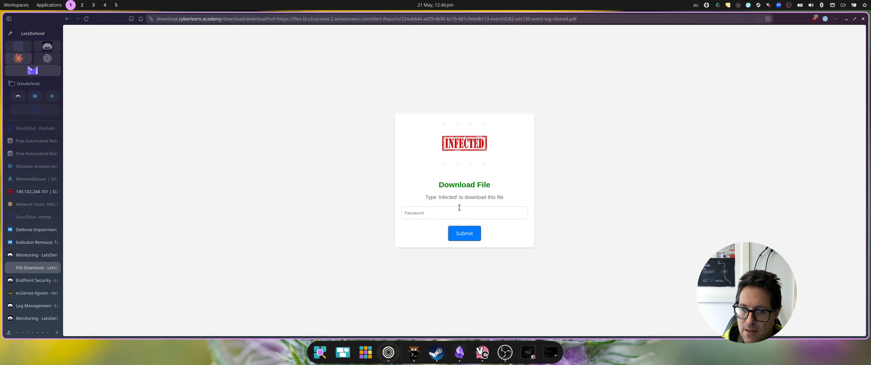
{"action": "left_click", "coordinate": [459, 207]}
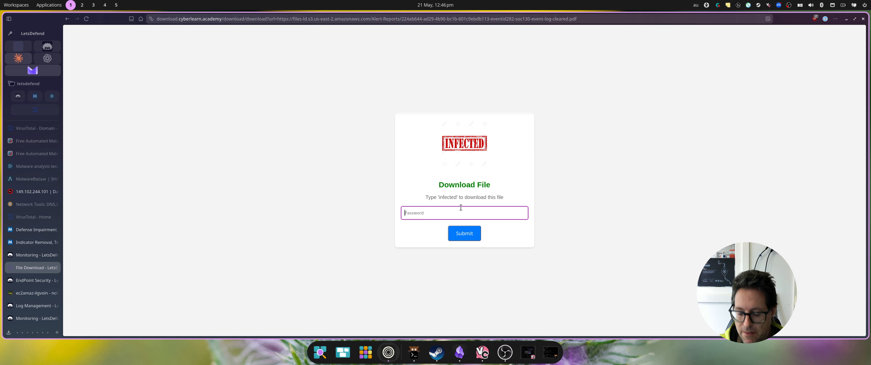
{"action": "type", "text": "i"}
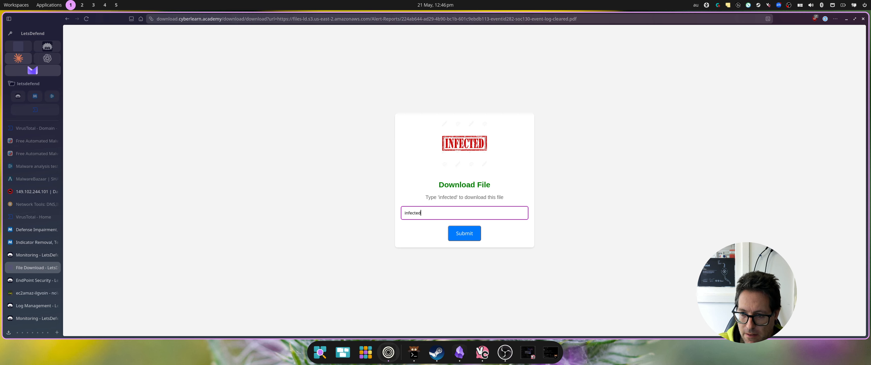
{"action": "type", "text": "nfected"}
{"action": "key", "text": "Return"}
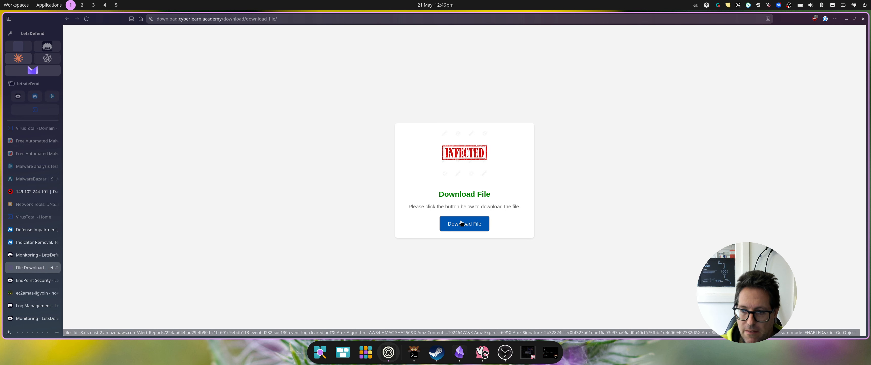
{"action": "left_click", "coordinate": [459, 229]}
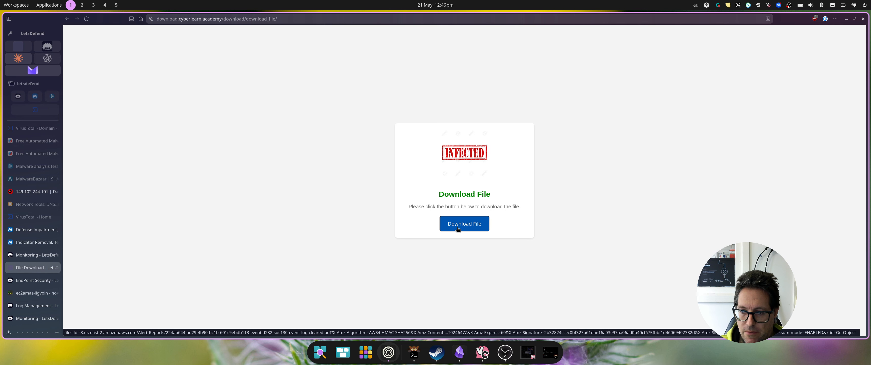
{"action": "left_click", "coordinate": [457, 227]}
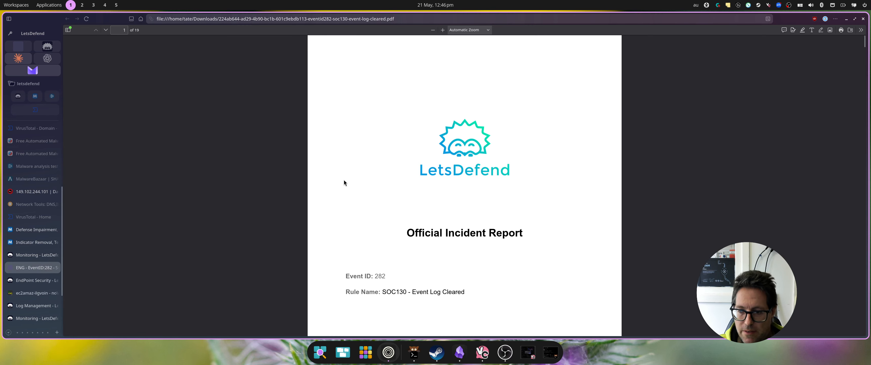
Step: Read the incident report's table of contents and its Detection section on verifying the alert in Log Management
{"action": "scroll", "coordinate": [436, 168], "scroll_direction": "down", "scroll_amount": 3}
{"action": "scroll", "coordinate": [436, 165], "scroll_direction": "down", "scroll_amount": 10}
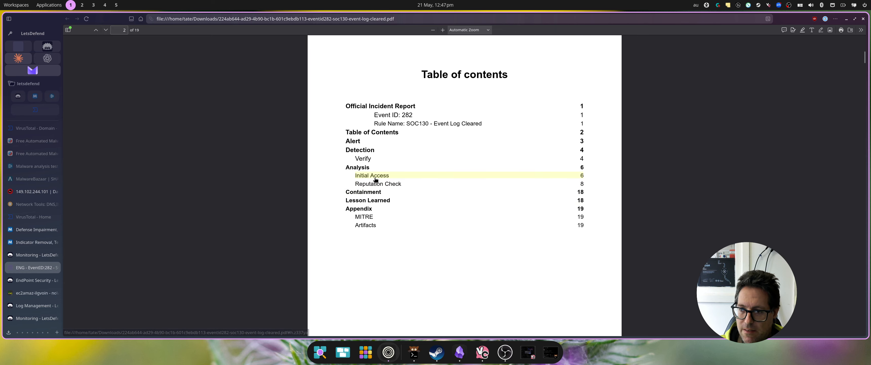
{"action": "scroll", "coordinate": [375, 204], "scroll_direction": "down", "scroll_amount": 10}
{"action": "scroll", "coordinate": [399, 187], "scroll_direction": "down", "scroll_amount": 10}
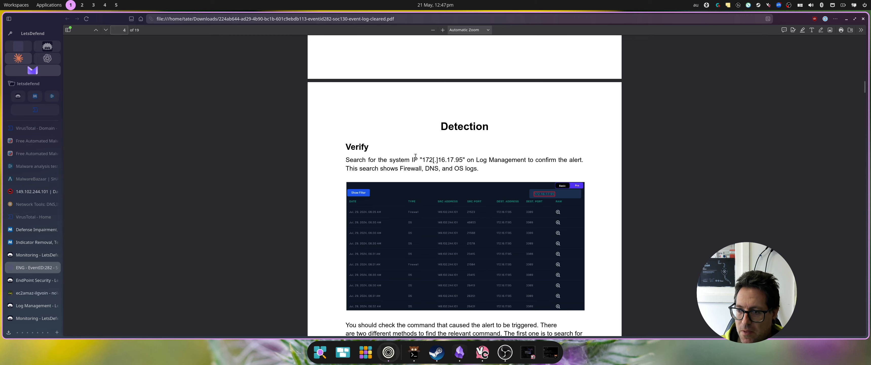
{"action": "scroll", "coordinate": [416, 156], "scroll_direction": "down", "scroll_amount": 10}
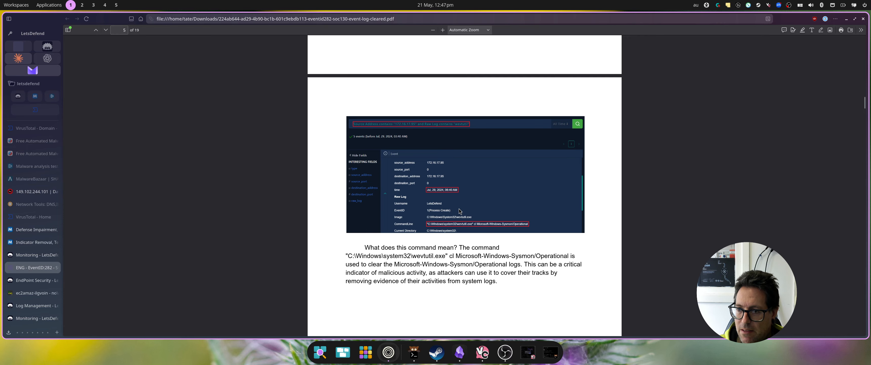
Step: Examine the report's Initial Access and Reputation Check sections, including the attacker IP evidence and the endpoint isolation guidance
{"action": "scroll", "coordinate": [446, 148], "scroll_direction": "down", "scroll_amount": 10}
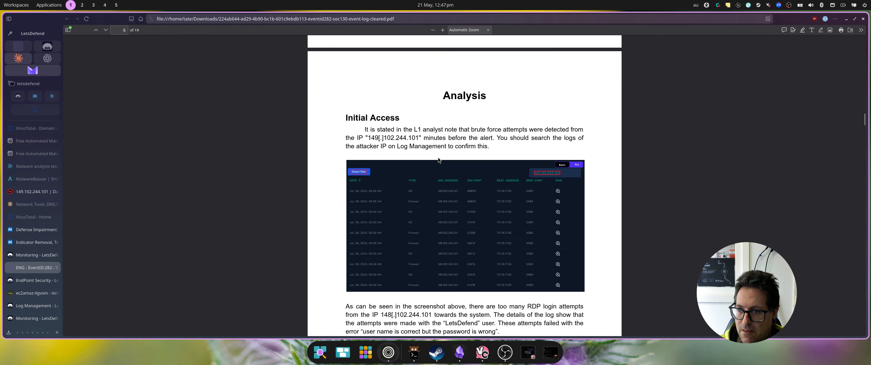
{"action": "scroll", "coordinate": [444, 145], "scroll_direction": "down", "scroll_amount": 5}
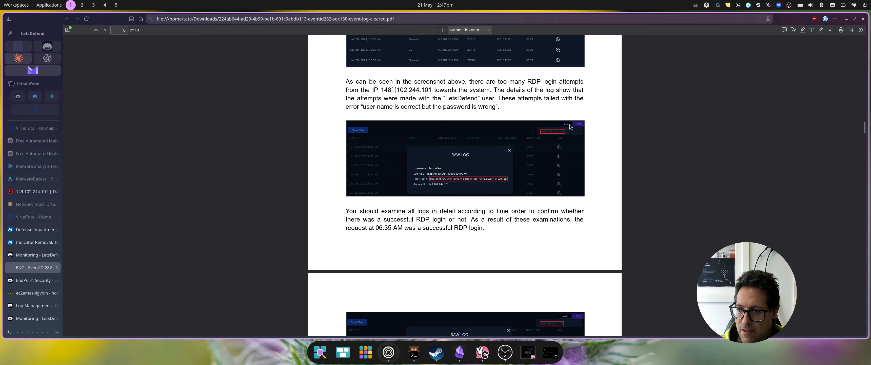
{"action": "scroll", "coordinate": [571, 127], "scroll_direction": "down", "scroll_amount": 8}
{"action": "scroll", "coordinate": [492, 176], "scroll_direction": "down", "scroll_amount": 15}
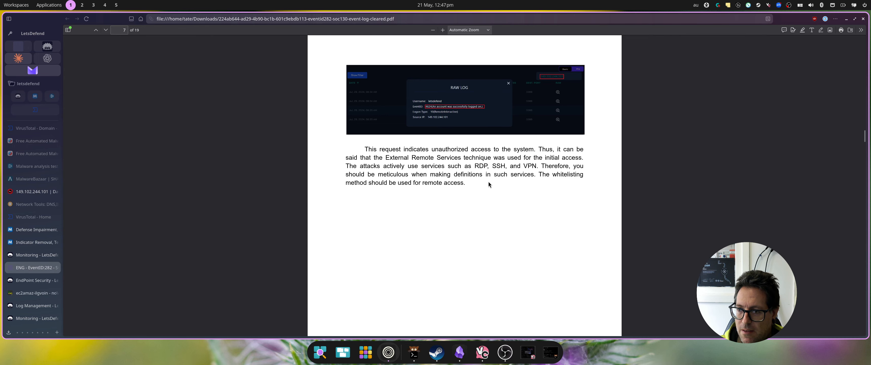
{"action": "scroll", "coordinate": [473, 137], "scroll_direction": "up", "scroll_amount": 6}
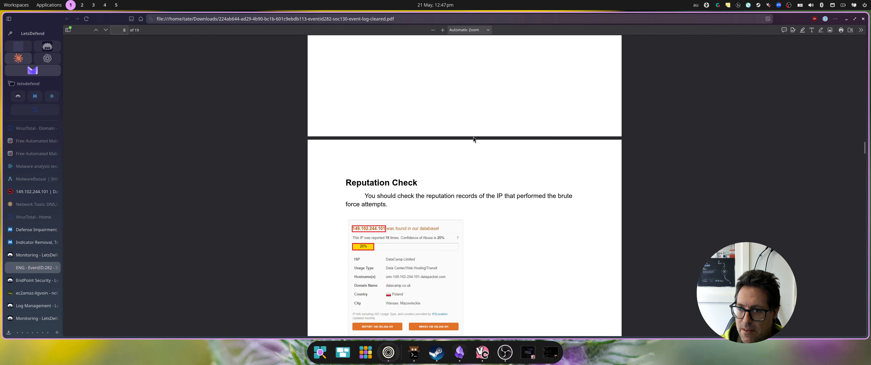
{"action": "scroll", "coordinate": [420, 75], "scroll_direction": "down", "scroll_amount": 14}
{"action": "scroll", "coordinate": [409, 112], "scroll_direction": "down", "scroll_amount": 10}
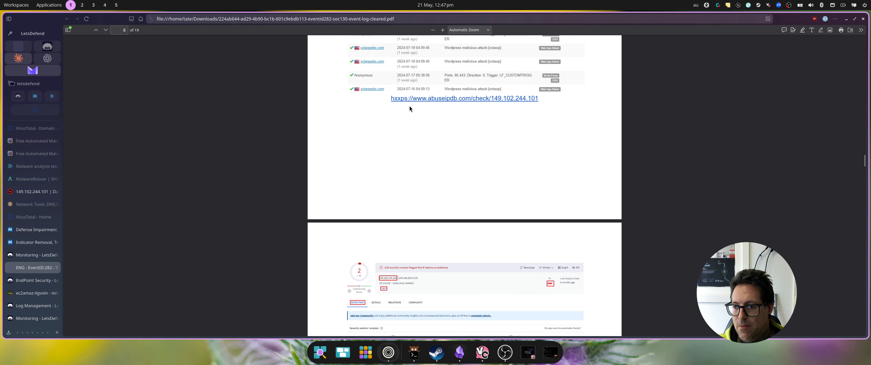
{"action": "scroll", "coordinate": [454, 155], "scroll_direction": "up", "scroll_amount": 5}
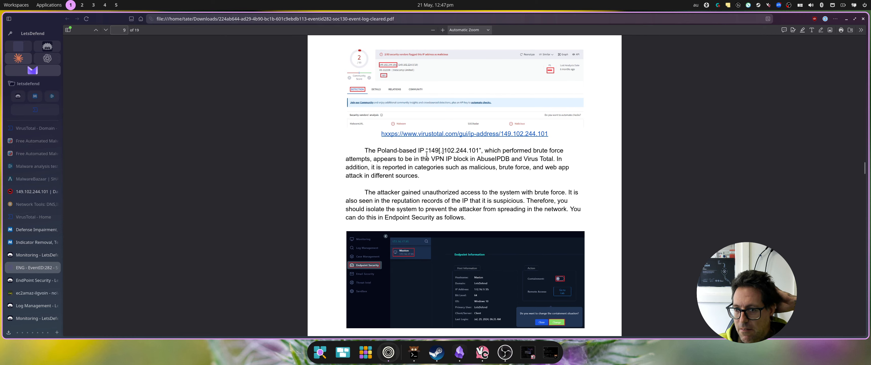
{"action": "scroll", "coordinate": [487, 249], "scroll_direction": "down", "scroll_amount": 5}
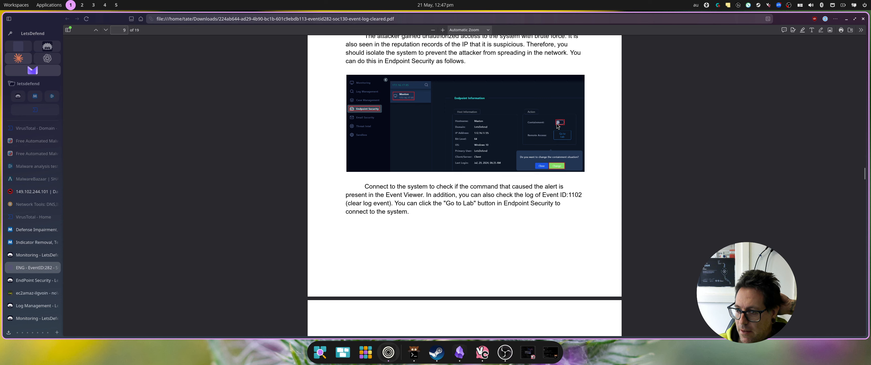
Step: Examine the report's Event Viewer evidence for Event ID 1102 and the Sysmon process-creation logs for wevtutil
{"action": "scroll", "coordinate": [558, 126], "scroll_direction": "down", "scroll_amount": 6}
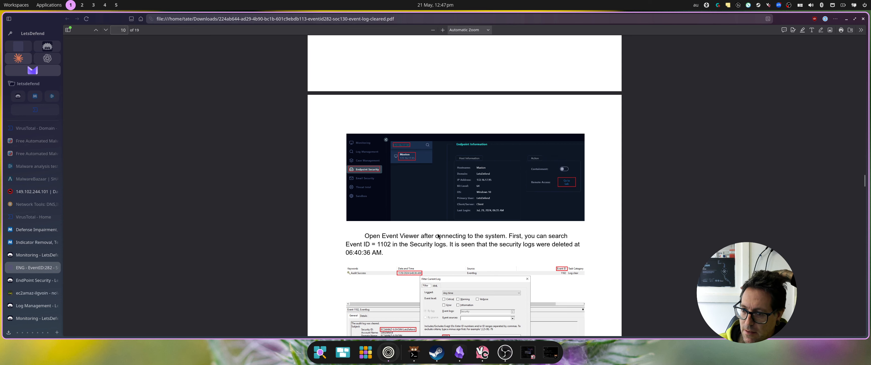
{"action": "scroll", "coordinate": [500, 233], "scroll_direction": "down", "scroll_amount": 4}
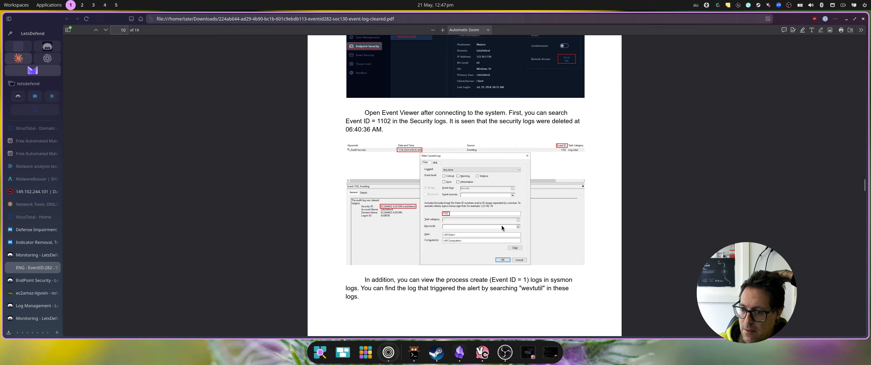
{"action": "scroll", "coordinate": [487, 199], "scroll_direction": "up", "scroll_amount": 3}
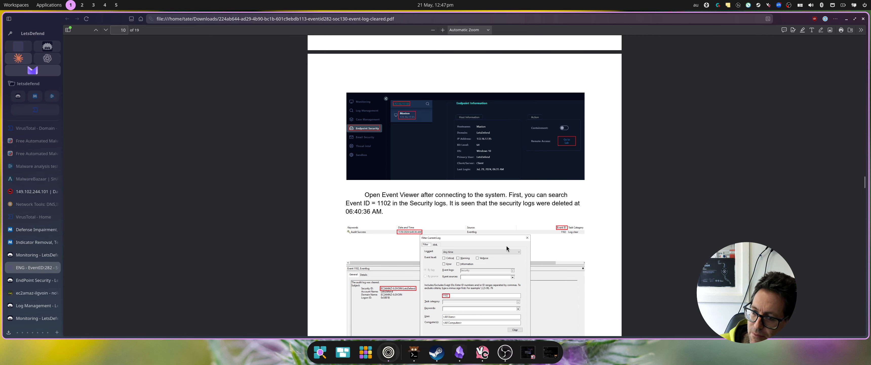
{"action": "scroll", "coordinate": [477, 205], "scroll_direction": "down", "scroll_amount": 6}
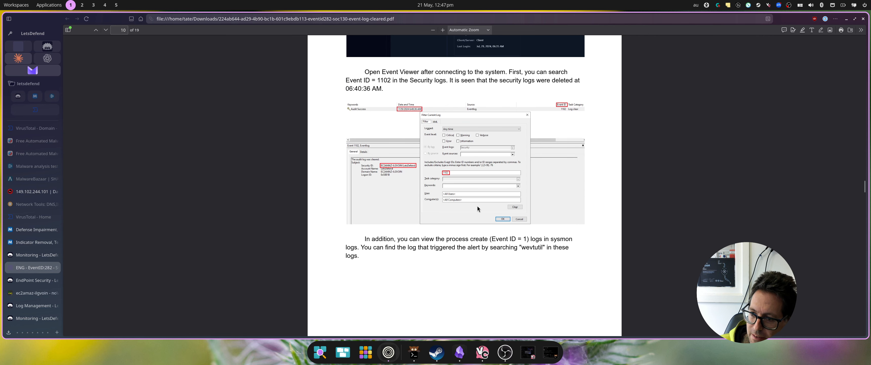
{"action": "scroll", "coordinate": [389, 118], "scroll_direction": "down", "scroll_amount": 3}
{"action": "scroll", "coordinate": [368, 143], "scroll_direction": "down", "scroll_amount": 2}
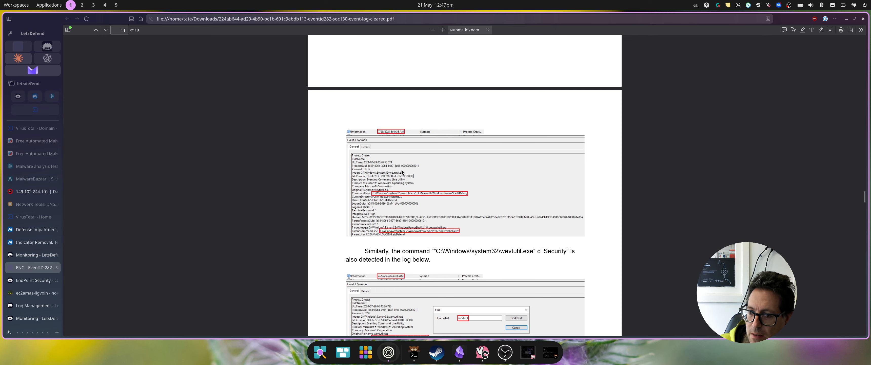
{"action": "scroll", "coordinate": [402, 172], "scroll_direction": "down", "scroll_amount": 2}
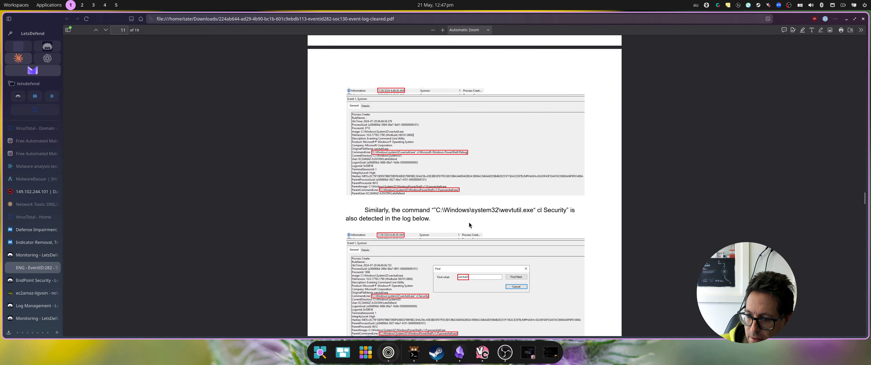
{"action": "double_click", "coordinate": [414, 297]}
{"action": "double_click", "coordinate": [414, 296]}
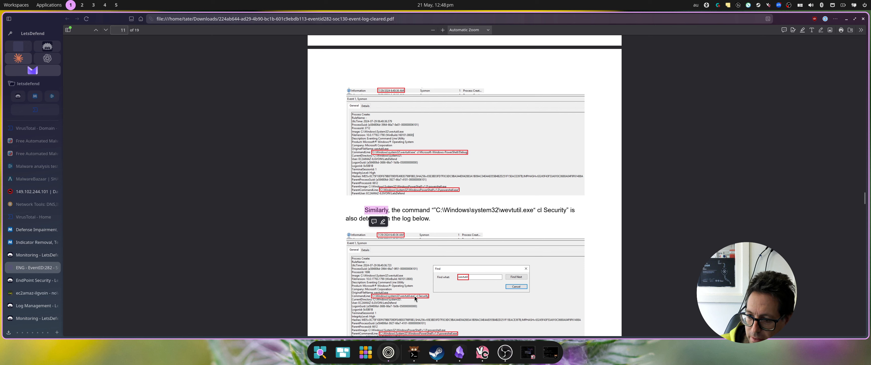
{"action": "double_click", "coordinate": [414, 298]}
{"action": "left_click", "coordinate": [413, 297]}
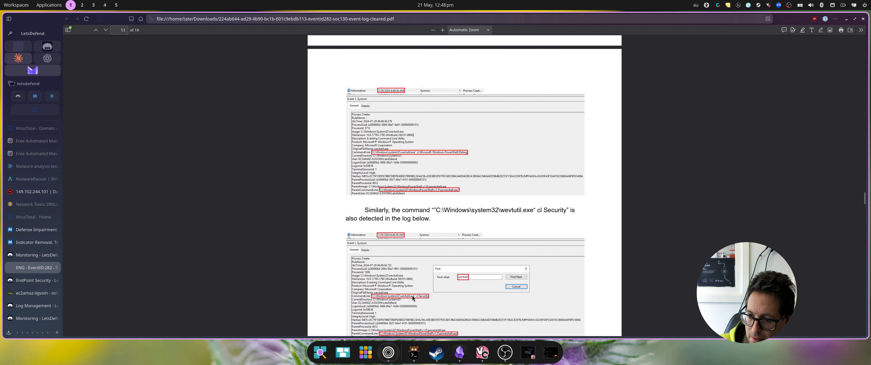
Step: Read the report's explanation of the PowerShell parent process and the ConsoleHost_history.txt file that stores the executed commands
{"action": "scroll", "coordinate": [412, 297], "scroll_direction": "down", "scroll_amount": 4}
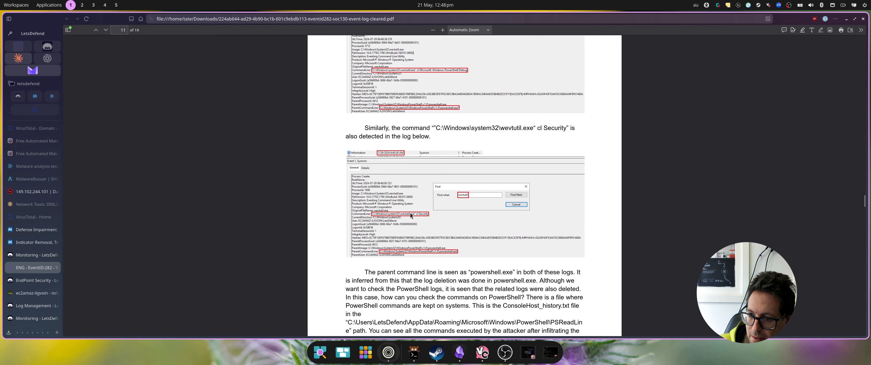
{"action": "scroll", "coordinate": [492, 235], "scroll_direction": "down", "scroll_amount": 10}
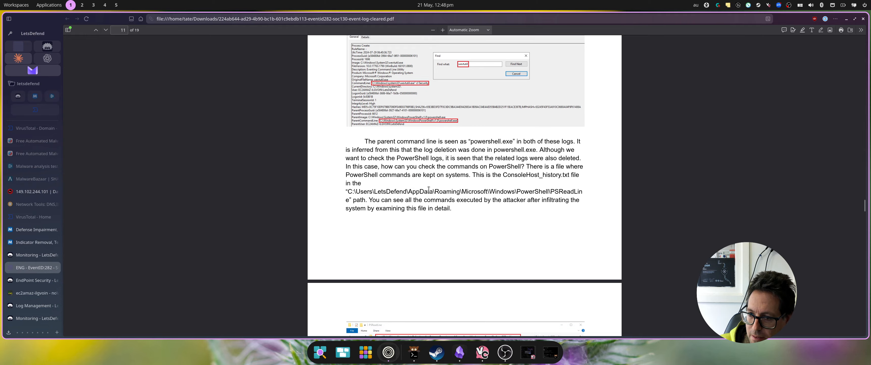
{"action": "scroll", "coordinate": [489, 163], "scroll_direction": "up", "scroll_amount": 6}
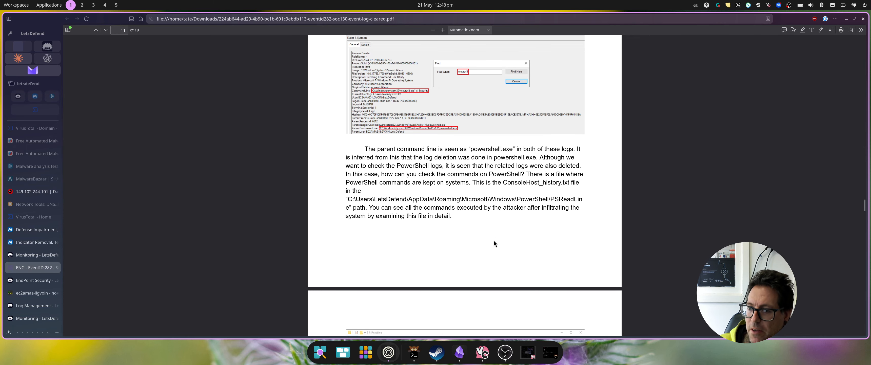
{"action": "scroll", "coordinate": [487, 233], "scroll_direction": "down", "scroll_amount": 5}
{"action": "scroll", "coordinate": [478, 220], "scroll_direction": "down", "scroll_amount": 4}
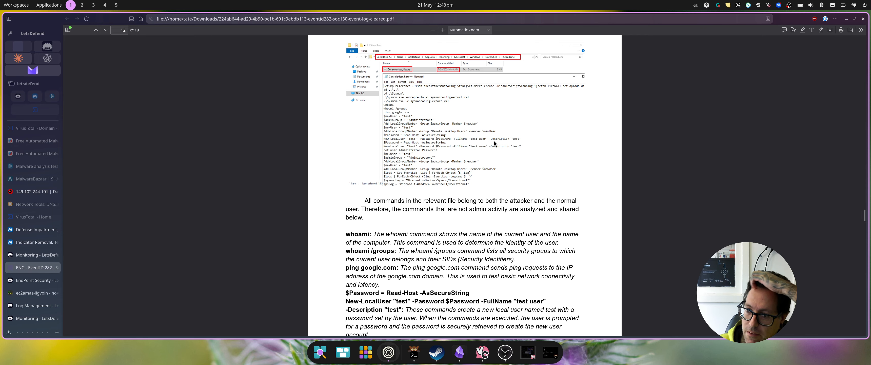
Step: Examine the report's breakdown of the attacker's commands, from whoami discovery to creating a local user and adding it to privileged groups
{"action": "scroll", "coordinate": [371, 157], "scroll_direction": "down", "scroll_amount": 5}
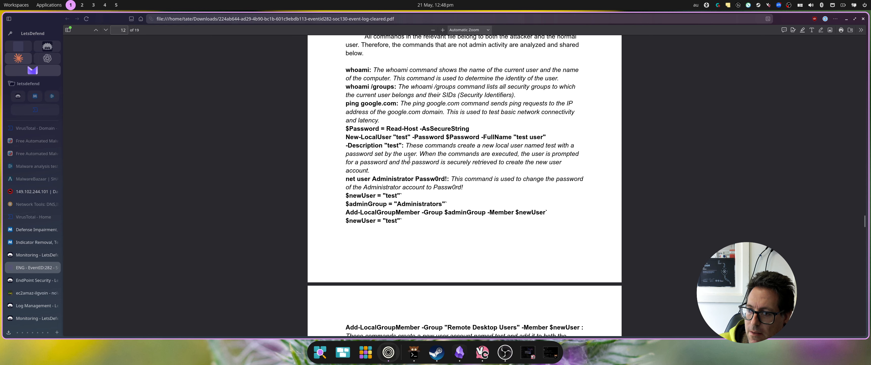
{"action": "left_click_drag", "start_coordinate": [409, 159], "coordinate": [471, 163]}
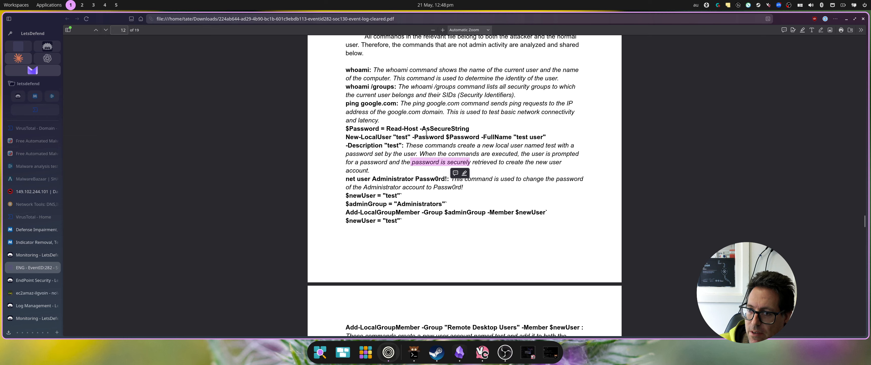
{"action": "left_click", "coordinate": [447, 127]}
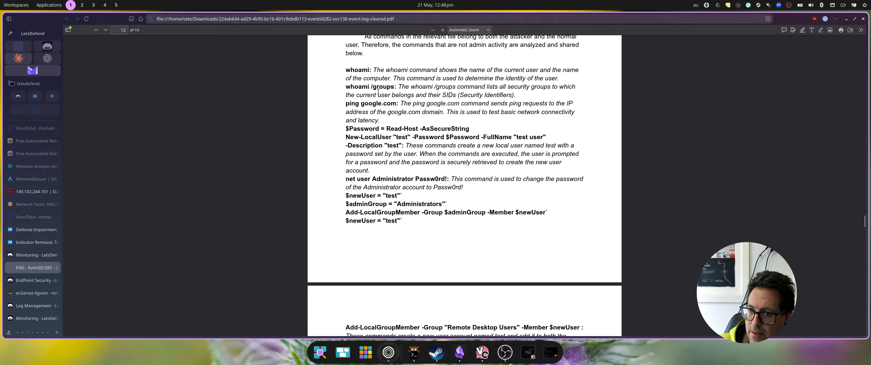
{"action": "double_click", "coordinate": [356, 69]}
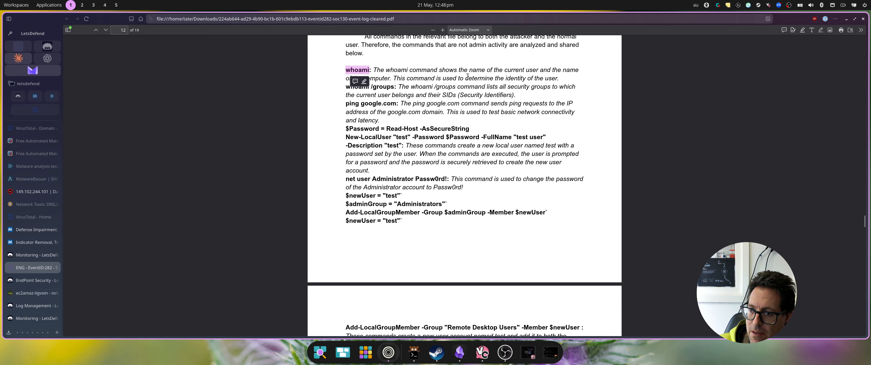
{"action": "scroll", "coordinate": [428, 117], "scroll_direction": "down", "scroll_amount": 5}
{"action": "scroll", "coordinate": [430, 137], "scroll_direction": "down", "scroll_amount": 2}
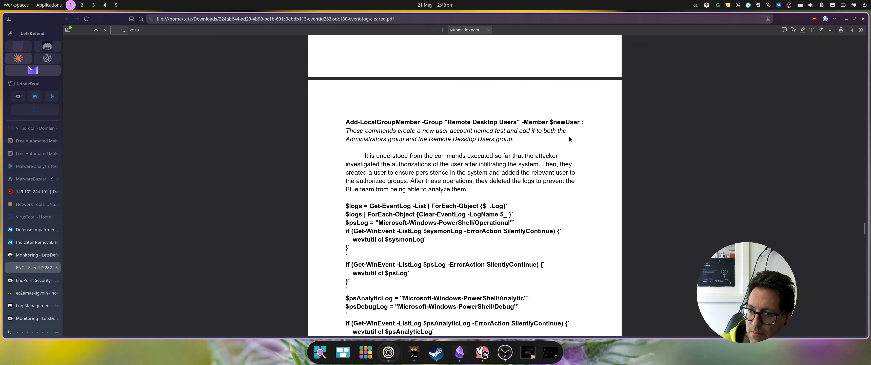
Step: Review the report's log-clearing commands and its answers to the playbook questions on operating system, defense evasion technique and IOC reputation
{"action": "scroll", "coordinate": [442, 172], "scroll_direction": "down", "scroll_amount": 5}
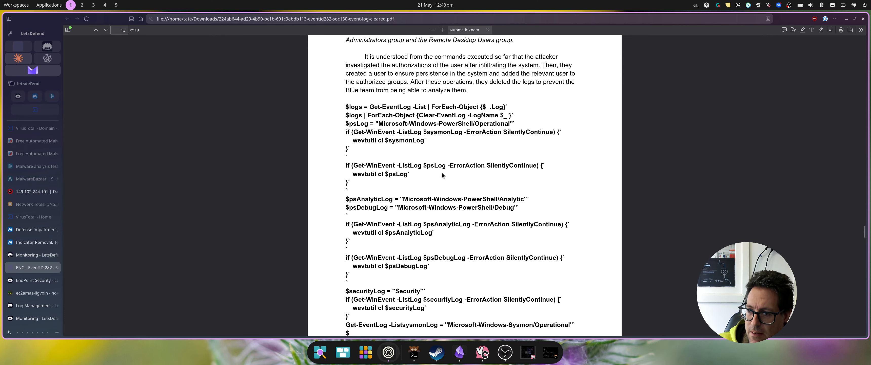
{"action": "scroll", "coordinate": [370, 128], "scroll_direction": "down", "scroll_amount": 12}
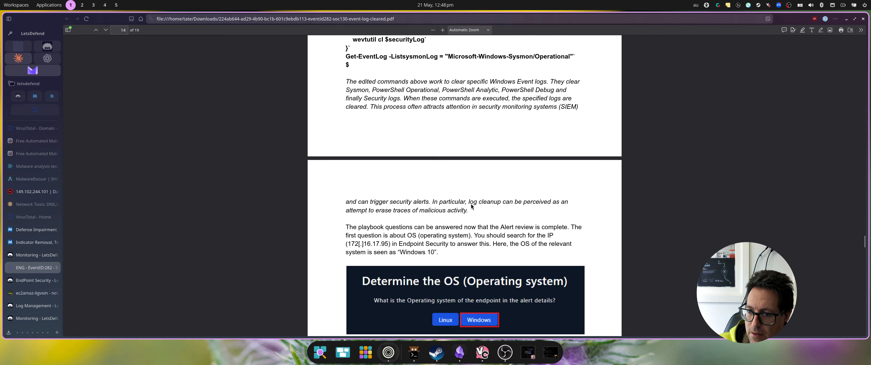
{"action": "scroll", "coordinate": [445, 184], "scroll_direction": "down", "scroll_amount": 15}
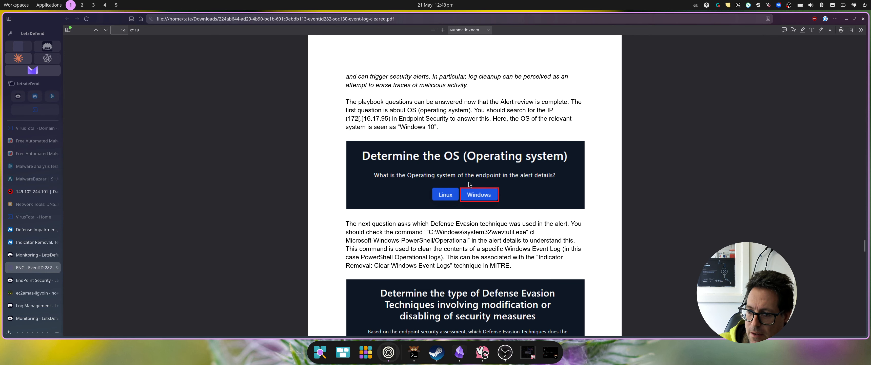
{"action": "scroll", "coordinate": [466, 229], "scroll_direction": "down", "scroll_amount": 20}
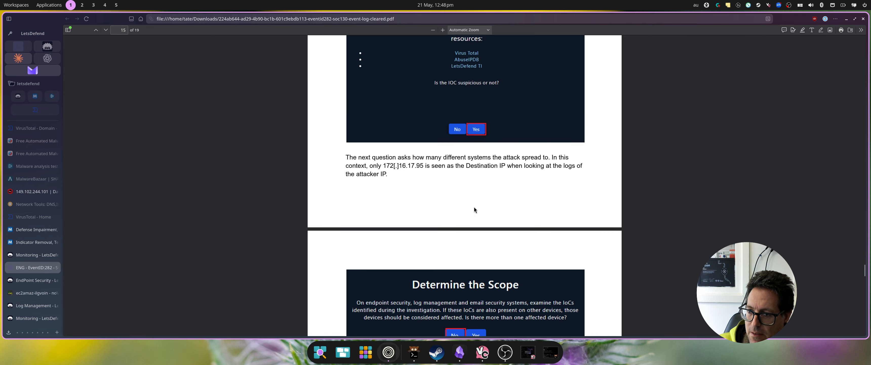
Step: Read the report's sample Sigma rule for wevtutil log manipulation, followed by the Containment and Lesson Learned sections
{"action": "scroll", "coordinate": [484, 206], "scroll_direction": "down", "scroll_amount": 17}
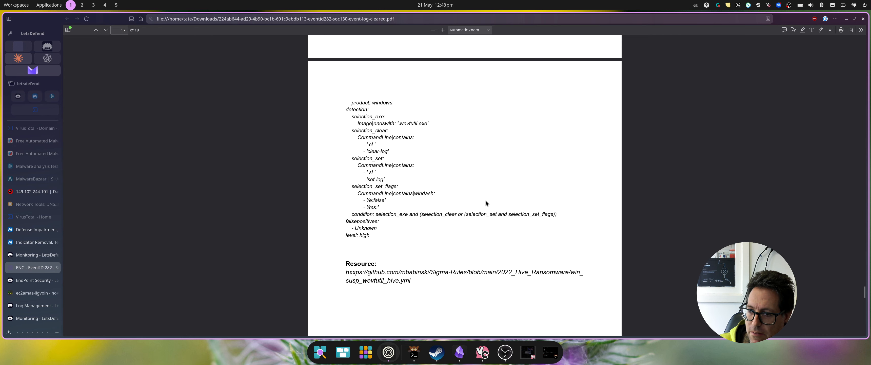
{"action": "scroll", "coordinate": [486, 198], "scroll_direction": "up", "scroll_amount": 8}
{"action": "scroll", "coordinate": [486, 195], "scroll_direction": "down", "scroll_amount": 15}
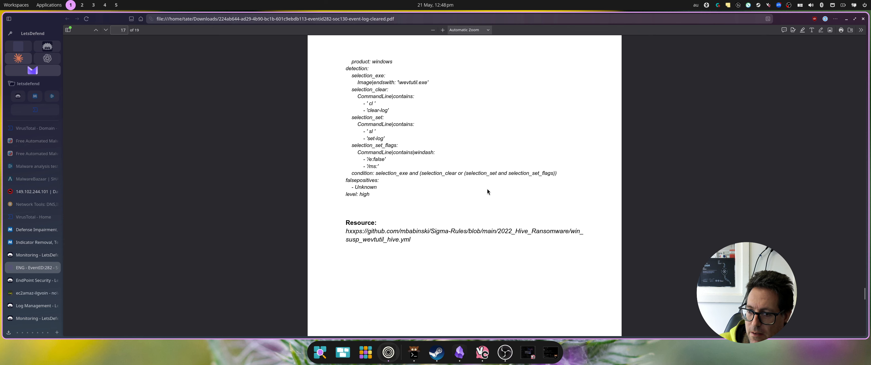
{"action": "scroll", "coordinate": [490, 186], "scroll_direction": "up", "scroll_amount": 3}
{"action": "scroll", "coordinate": [486, 205], "scroll_direction": "down", "scroll_amount": 12}
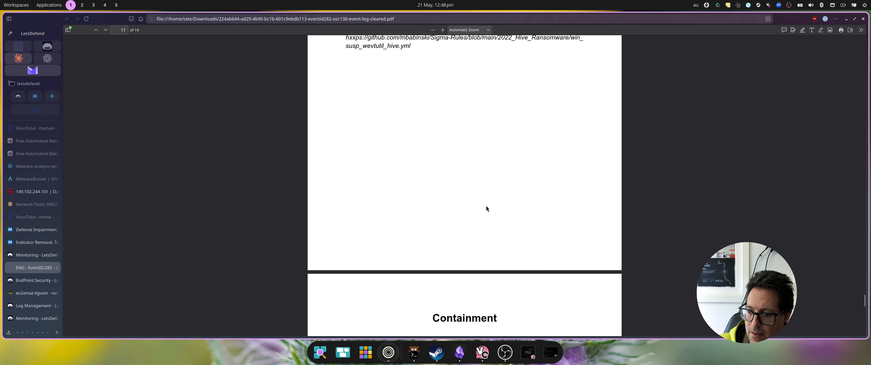
{"action": "scroll", "coordinate": [486, 202], "scroll_direction": "down", "scroll_amount": 3}
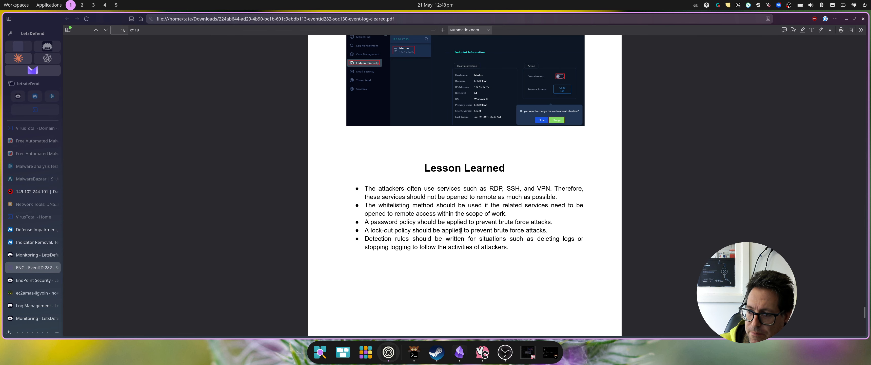
Step: Examine the report's Appendix, checking the MITRE mapping and the host and user entries in the Artifacts table
{"action": "scroll", "coordinate": [422, 242], "scroll_direction": "down", "scroll_amount": 15}
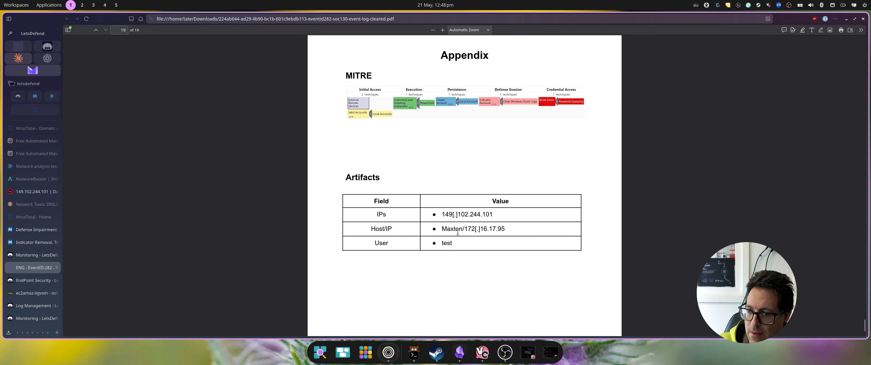
{"action": "double_click", "coordinate": [458, 229]}
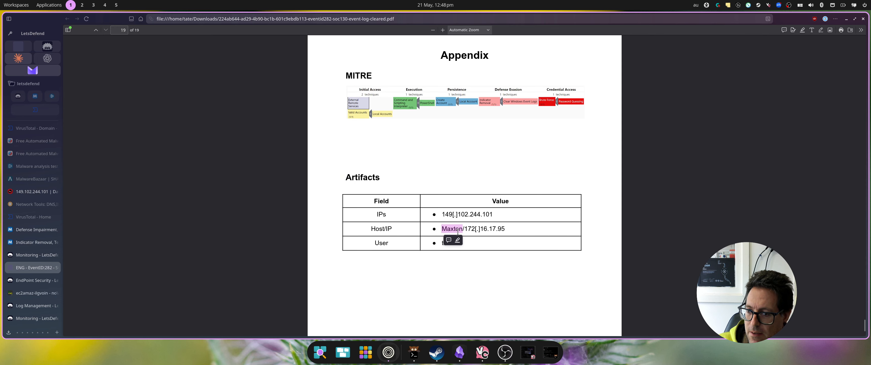
{"action": "double_click", "coordinate": [377, 228]}
{"action": "double_click", "coordinate": [446, 242]}
{"action": "left_click", "coordinate": [453, 250]}
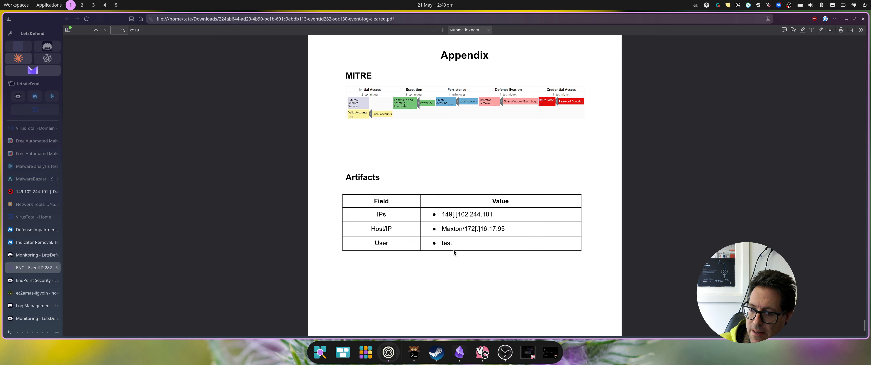
{"action": "double_click", "coordinate": [449, 249]}
{"action": "double_click", "coordinate": [451, 245]}
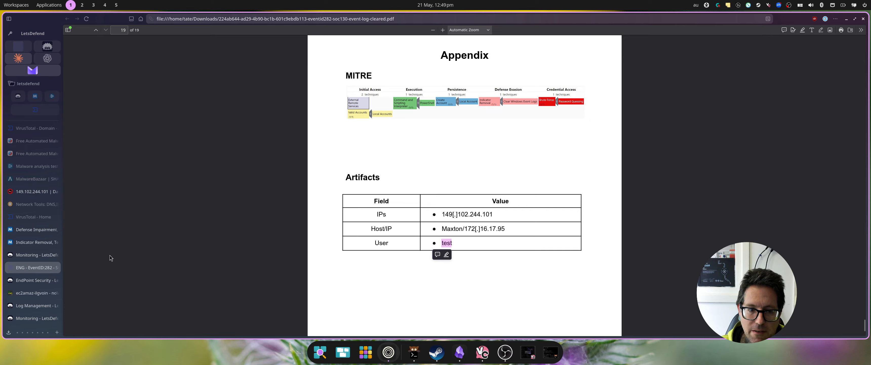
Step: Check the closed SOC130 alert's analyst note against the report's Appendix, and return to the report's cover page
{"action": "left_click", "coordinate": [41, 260]}
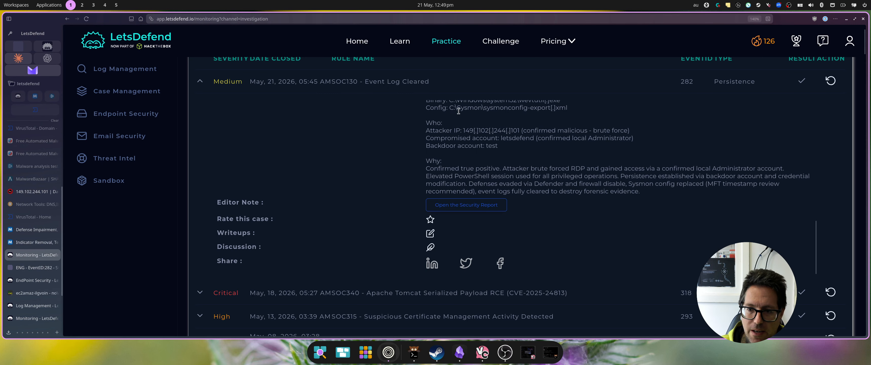
{"action": "left_click", "coordinate": [37, 265]}
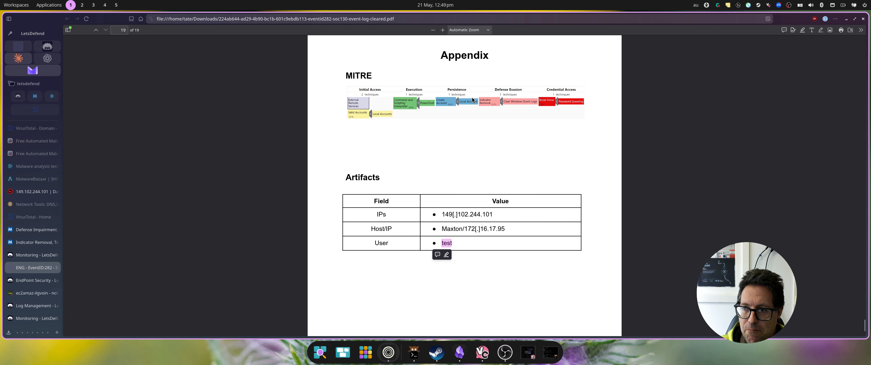
{"action": "scroll", "coordinate": [468, 114], "scroll_direction": "up", "scroll_amount": 5}
{"action": "scroll", "coordinate": [484, 166], "scroll_direction": "up", "scroll_amount": 10}
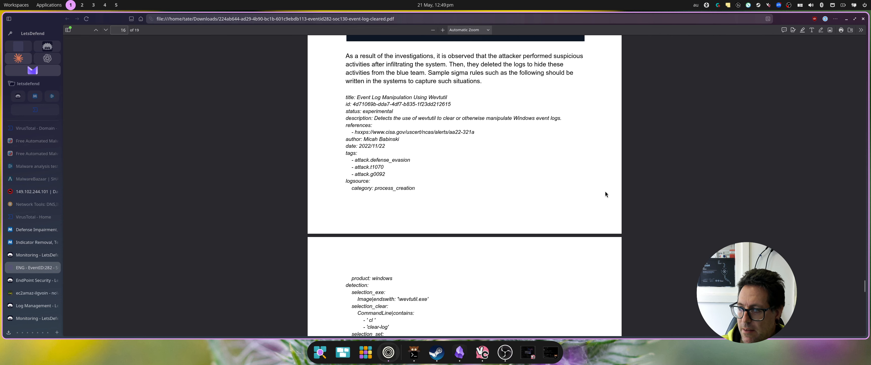
{"action": "left_click_drag", "start_coordinate": [863, 290], "coordinate": [865, 5]}
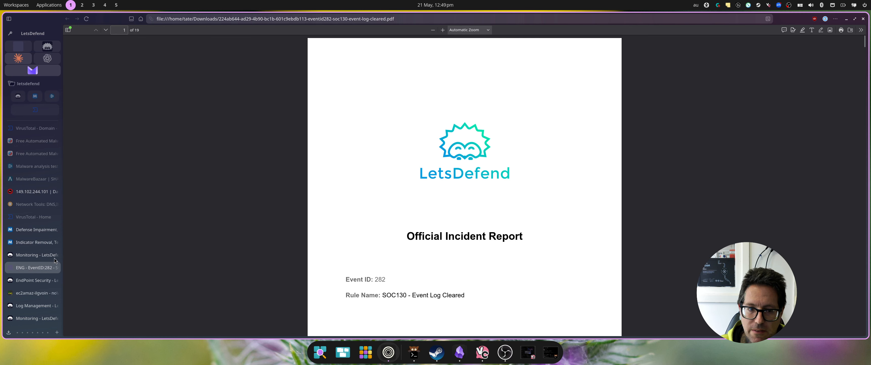